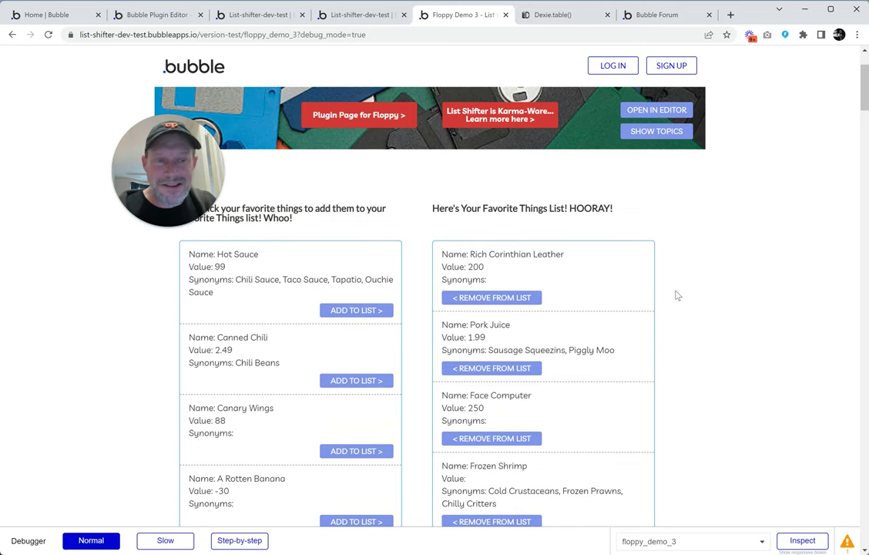
pyautogui.scroll(-1, 674, 293)
pyautogui.scroll(3, 673, 292)
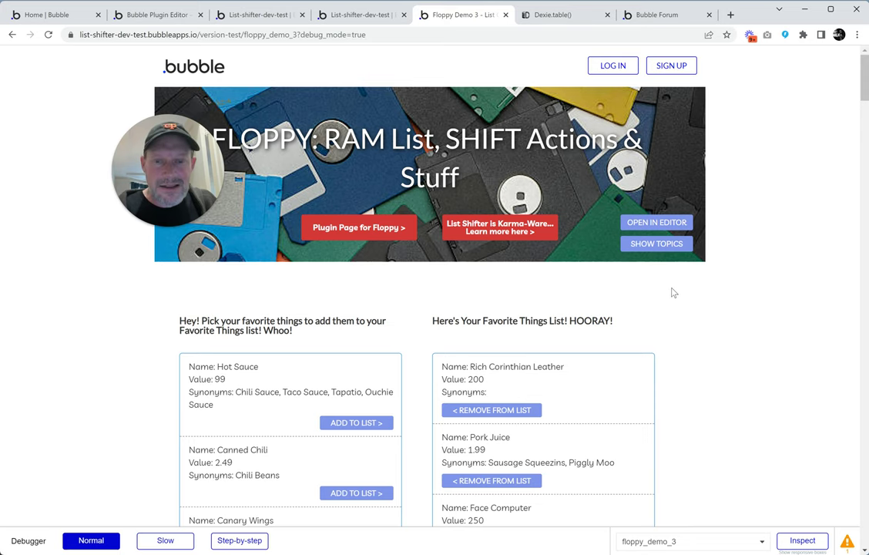
pyautogui.scroll(-1, 674, 293)
pyautogui.scroll(1, 672, 293)
pyautogui.scroll(1, 673, 292)
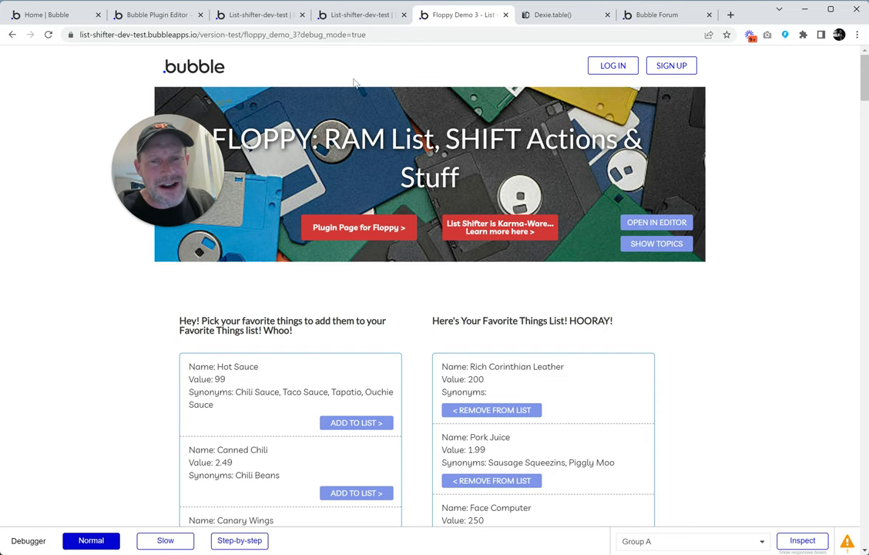
# Step: In the floppy_demo_3 page editor, rename the repeating group containing the ADD TO LIST buttons to "RG Favorite Things Master List"
pyautogui.click(356, 15)
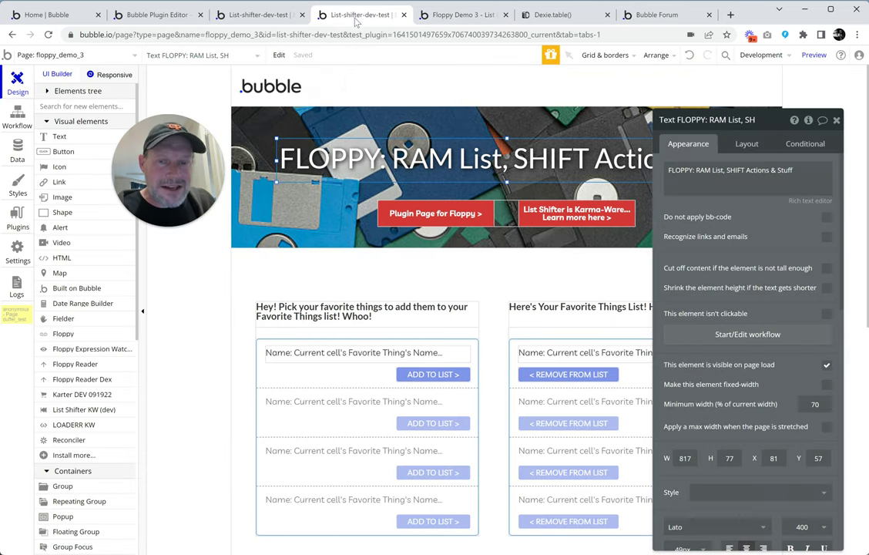
pyautogui.moveTo(221, 216); pyautogui.dragTo(237, 251)
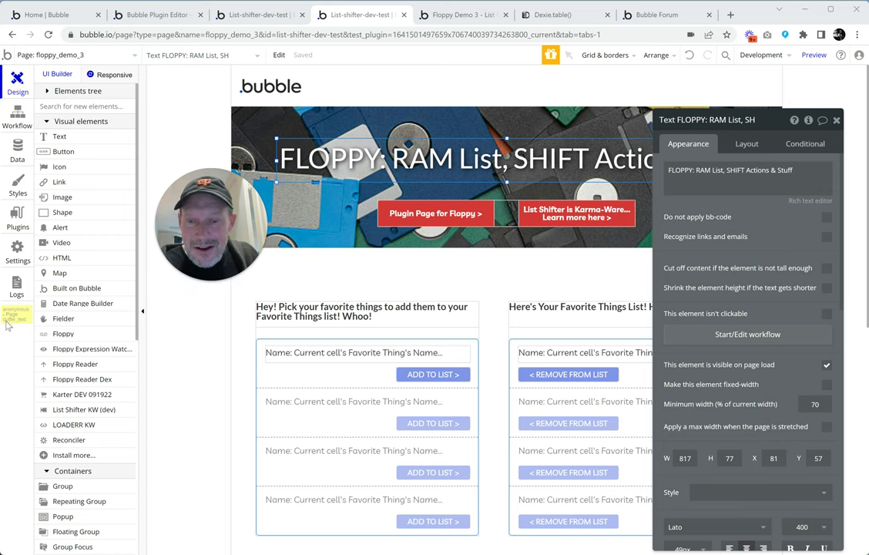
pyautogui.moveTo(182, 232)
pyautogui.moveTo(182, 231)
pyautogui.mouseDown()
pyautogui.moveTo(189, 202)
pyautogui.moveTo(172, 196)
pyautogui.moveTo(186, 217)
pyautogui.mouseUp()
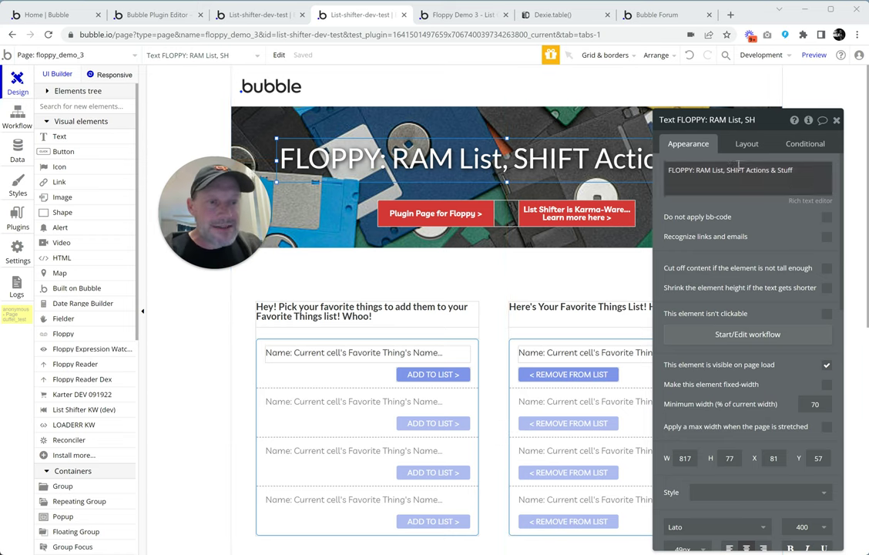
pyautogui.scroll(-2, 430, 314)
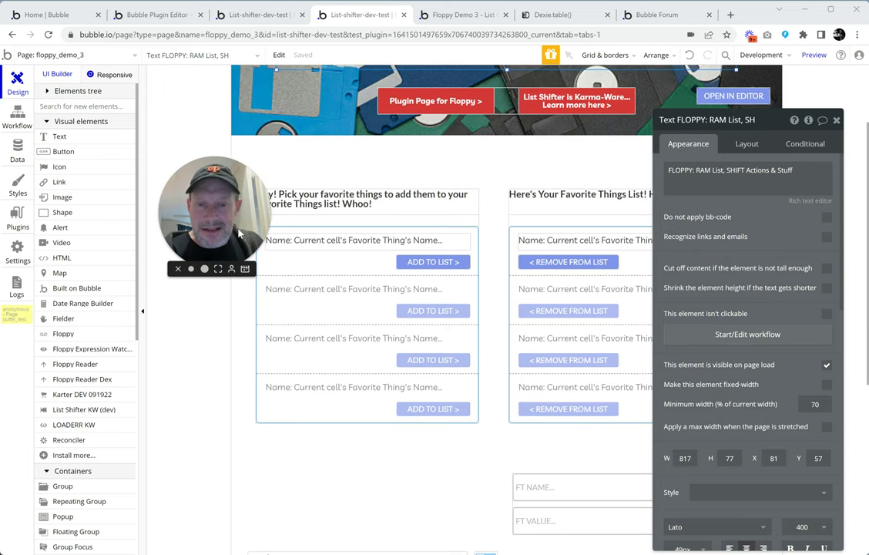
pyautogui.moveTo(215, 224); pyautogui.dragTo(205, 183)
pyautogui.moveTo(793, 121); pyautogui.dragTo(827, 104)
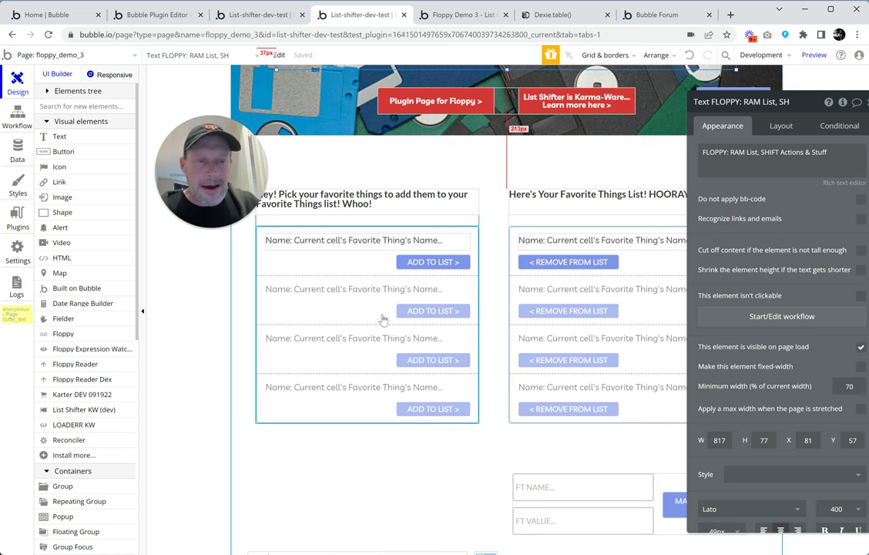
pyautogui.click(361, 264)
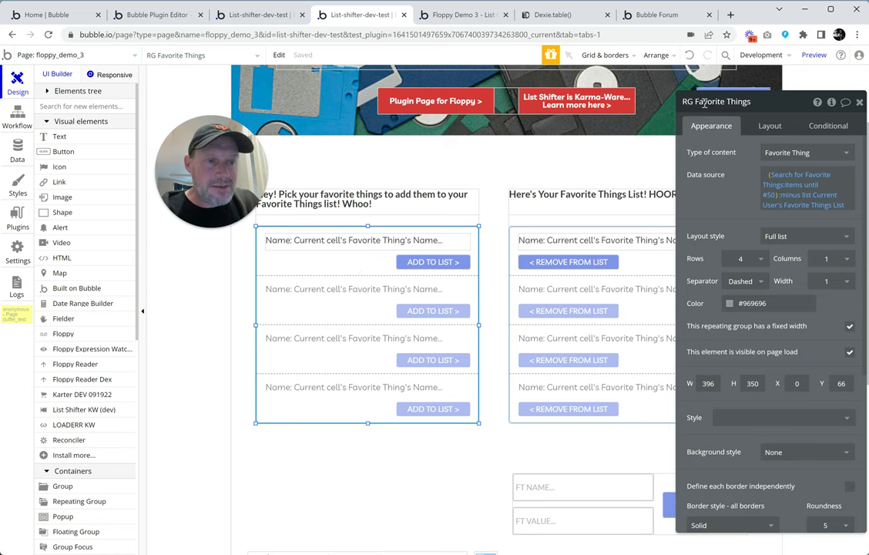
pyautogui.click(756, 101)
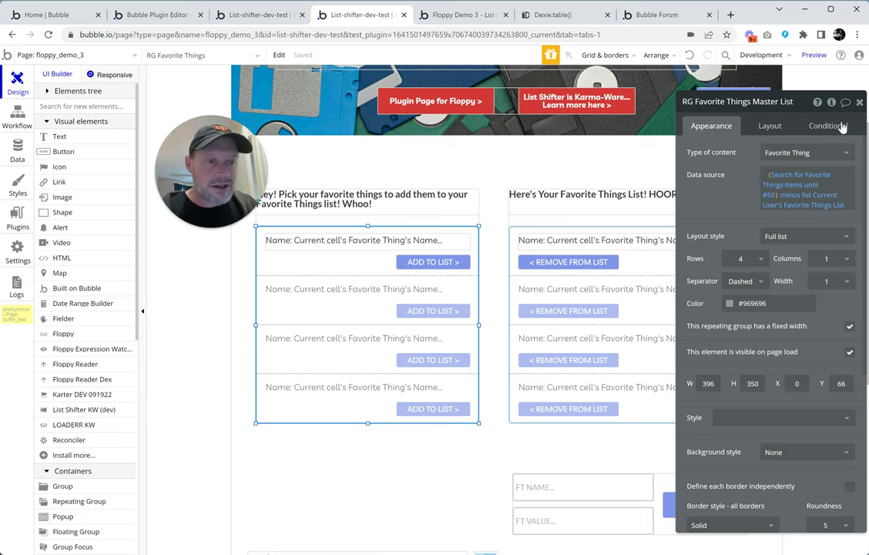
# Step: Check the master list's data source and open the workflow of its ADD TO LIST button
pyautogui.moveTo(810, 181)
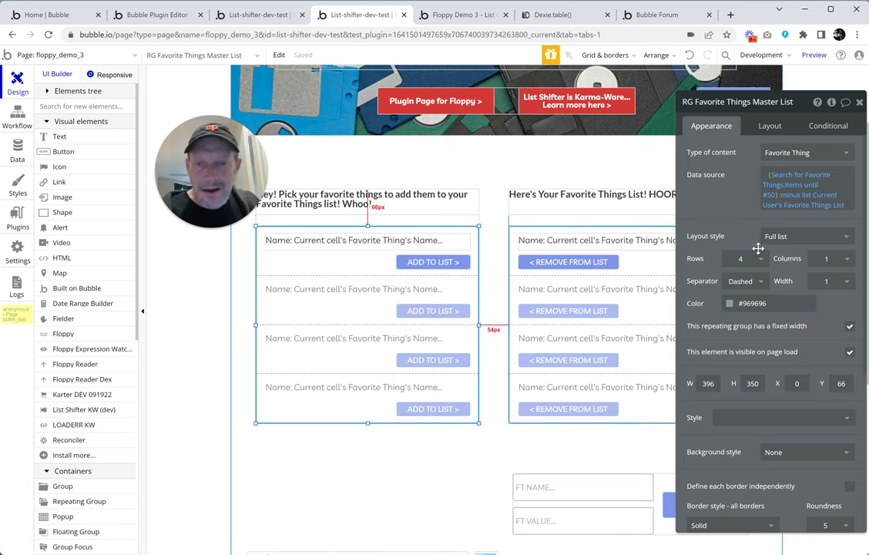
pyautogui.moveTo(794, 202)
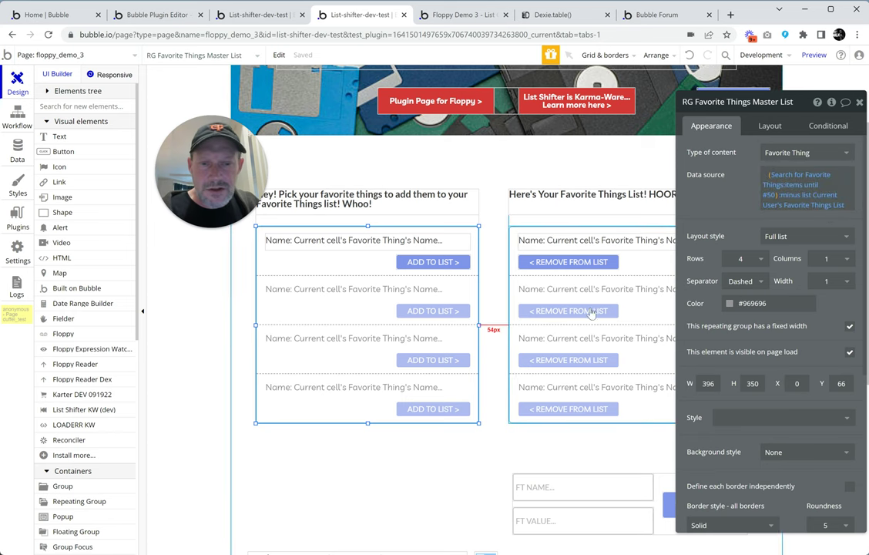
pyautogui.click(419, 268)
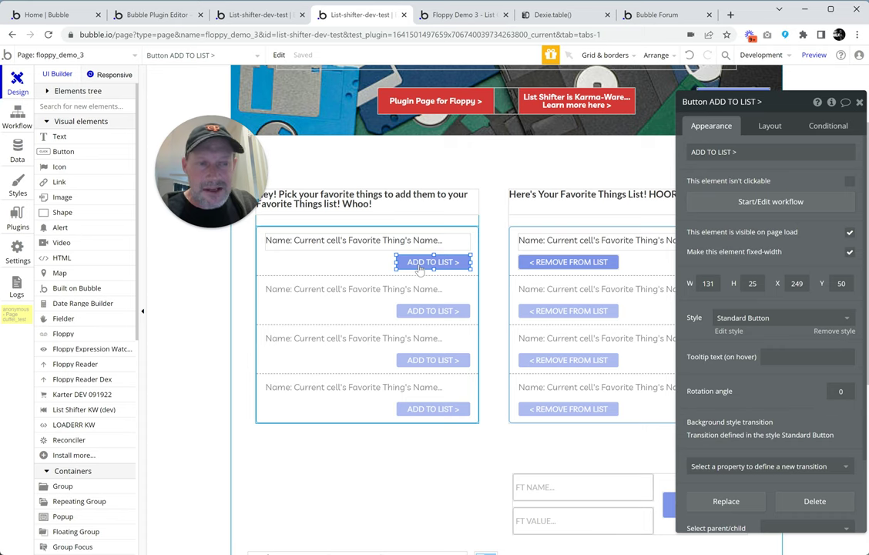
pyautogui.click(741, 208)
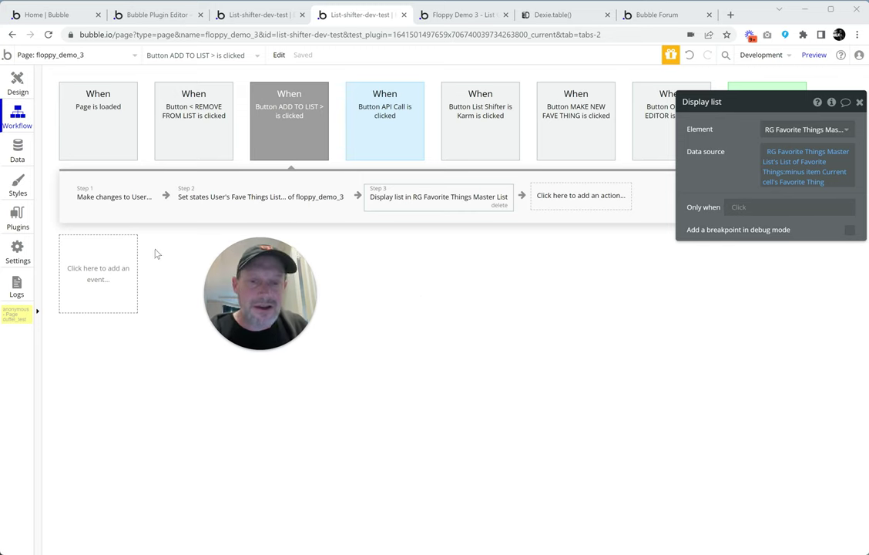
# Step: Review the ADD TO LIST workflow's actions: the change to the User, the User's Fave Things List state and the displayed master list
pyautogui.click(137, 200)
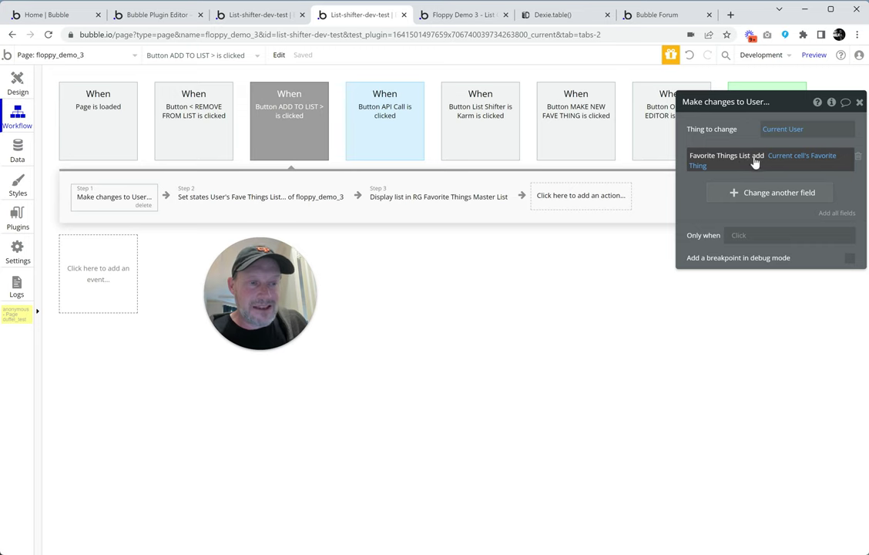
pyautogui.click(786, 160)
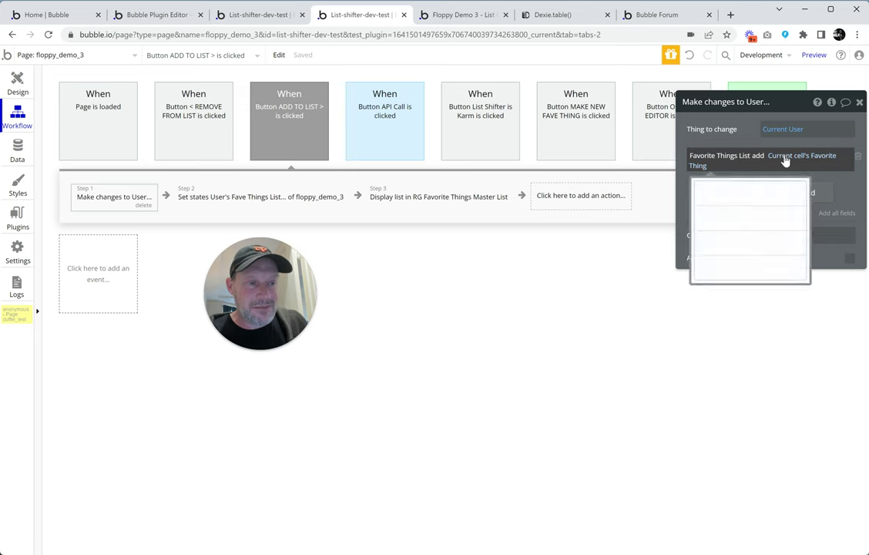
pyautogui.click(347, 285)
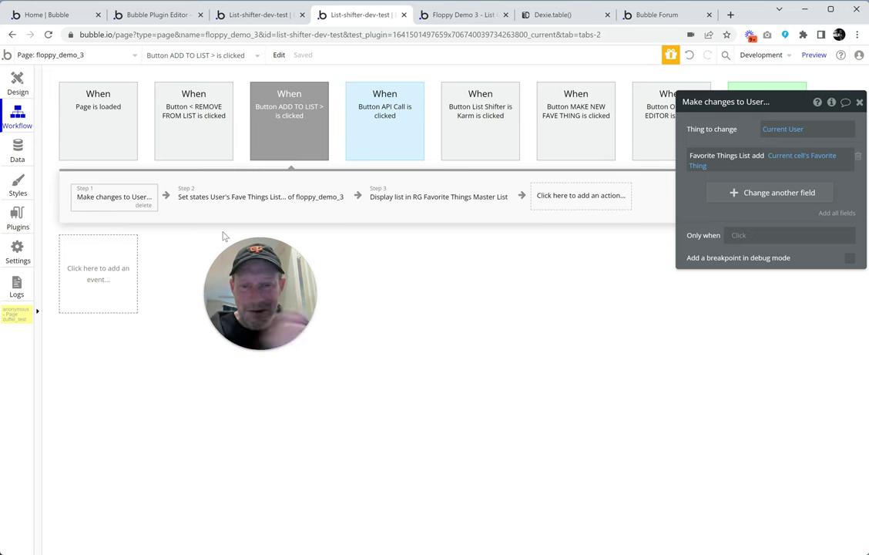
pyautogui.click(275, 202)
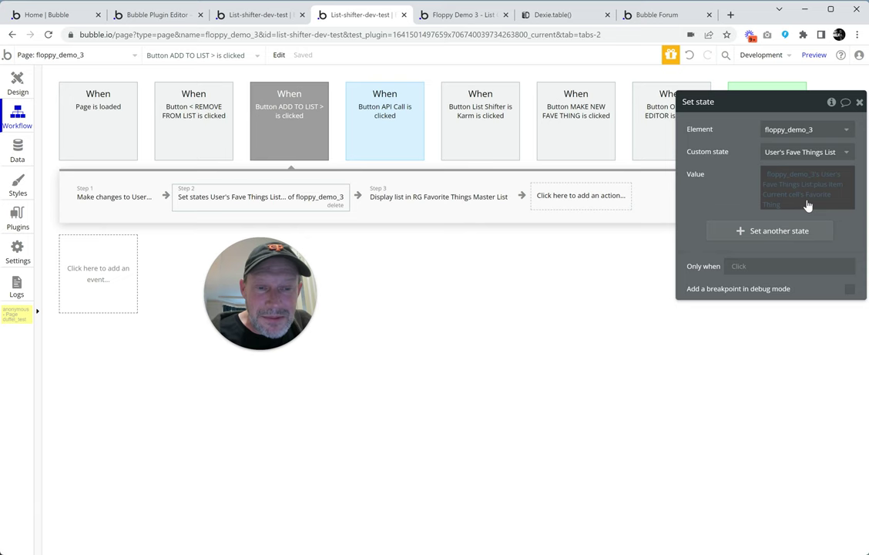
pyautogui.click(439, 199)
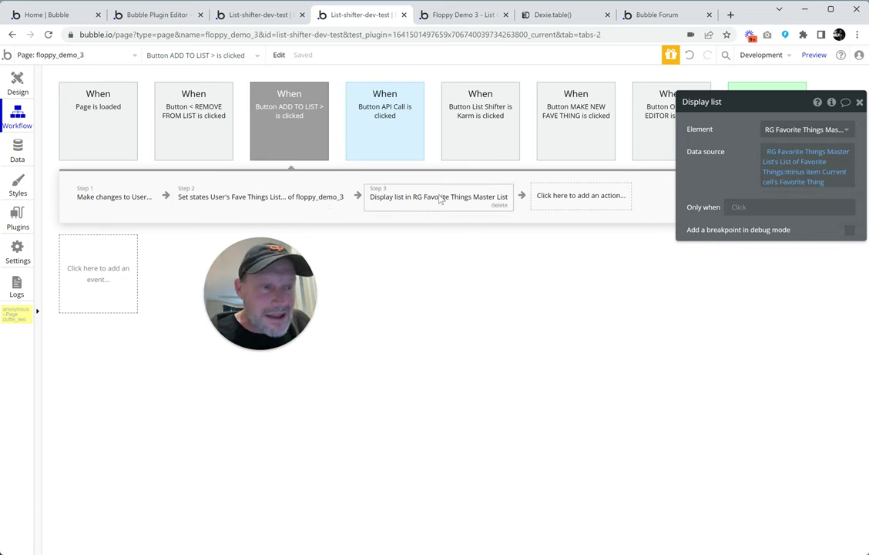
pyautogui.click(781, 155)
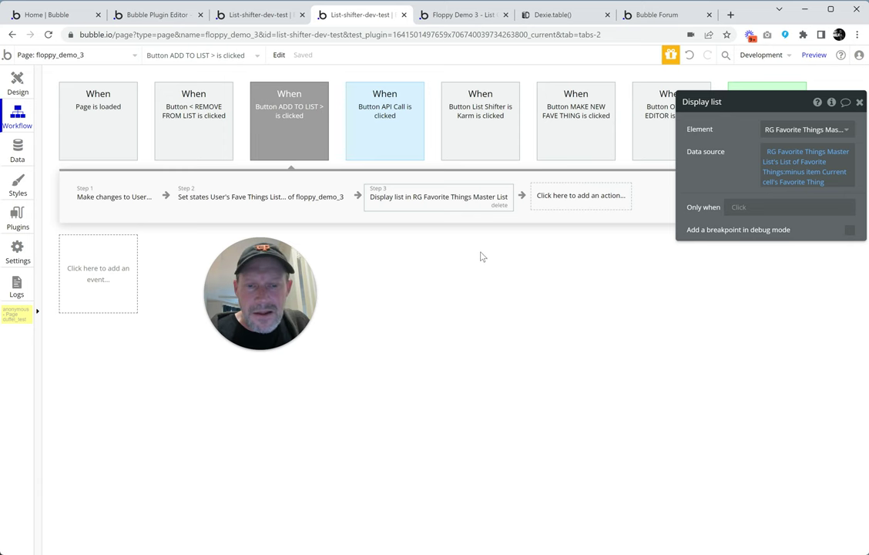
# Step: Return to the page design and inspect the properties of both repeating groups and the ADD TO LIST button
pyautogui.click(18, 85)
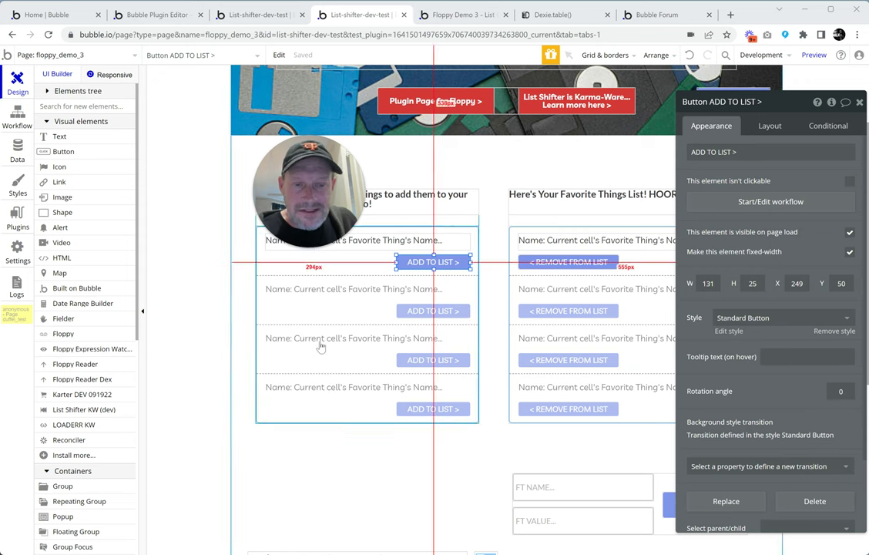
pyautogui.click(542, 290)
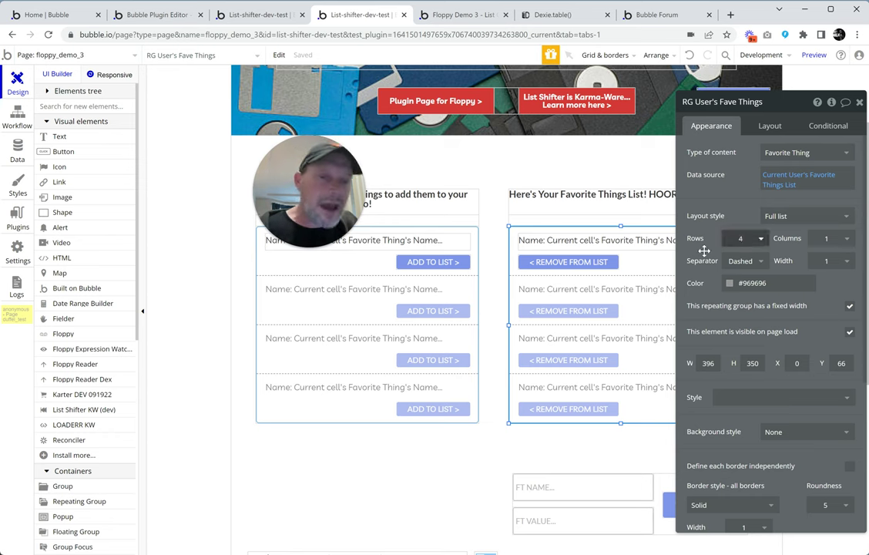
pyautogui.click(377, 267)
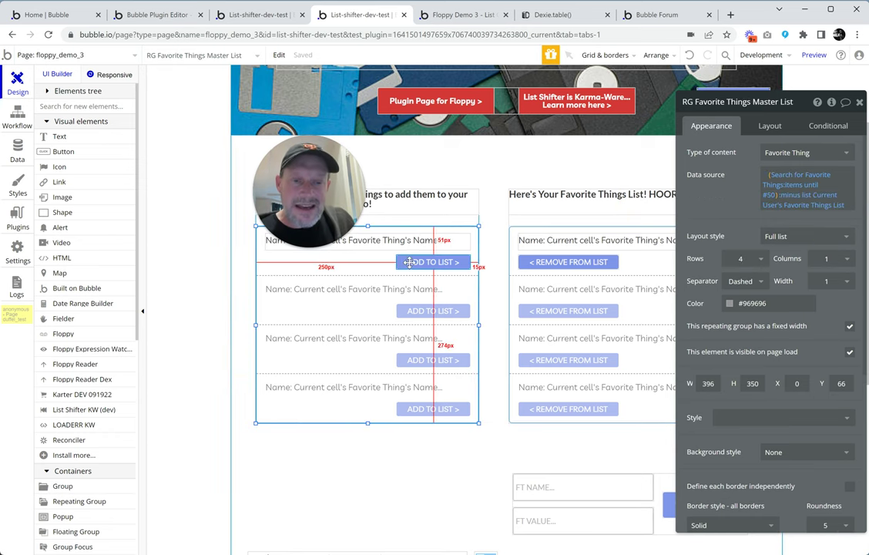
pyautogui.click(411, 266)
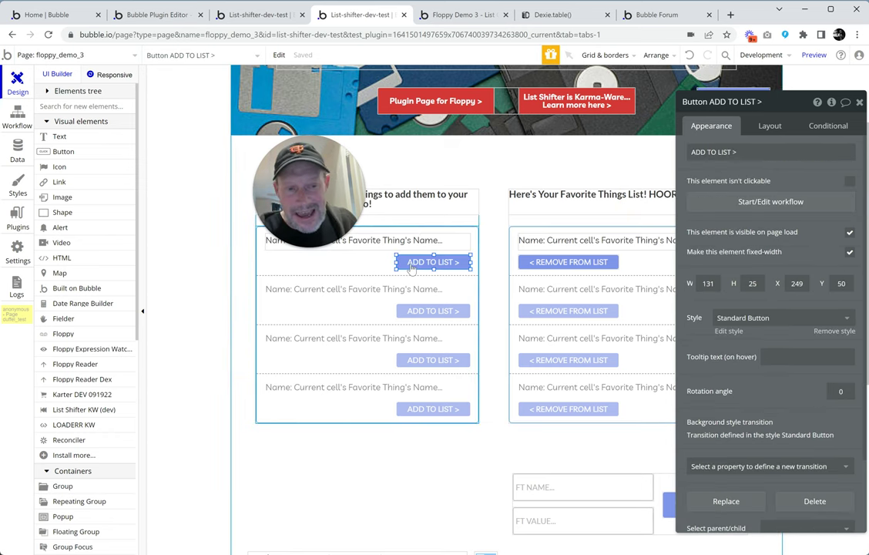
pyautogui.click(648, 259)
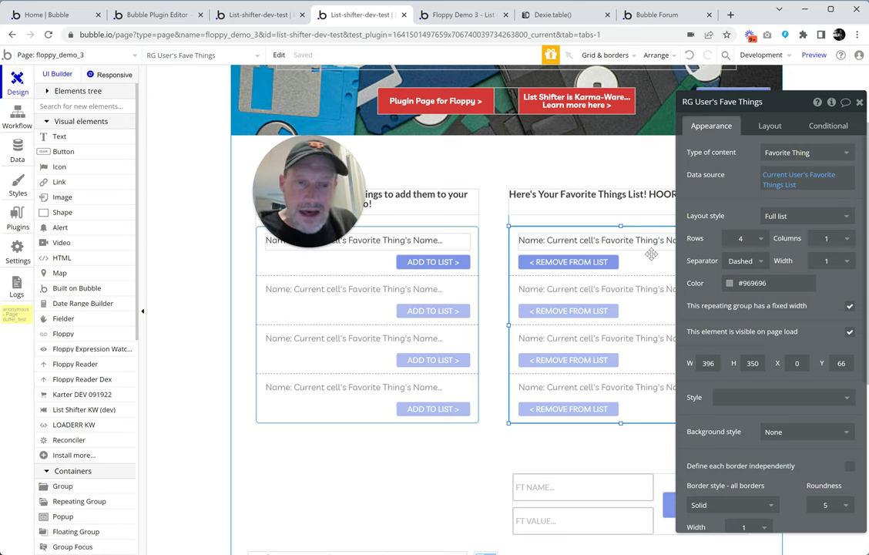
# Step: Switch to the running Floppy Demo 3 page, reload it and bring both Favorite Things lists into view
pyautogui.click(462, 17)
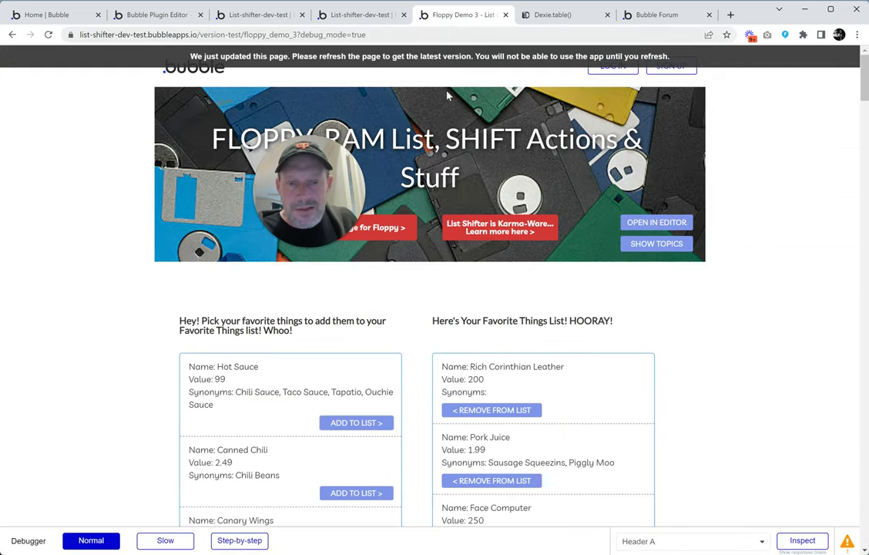
pyautogui.click(231, 60)
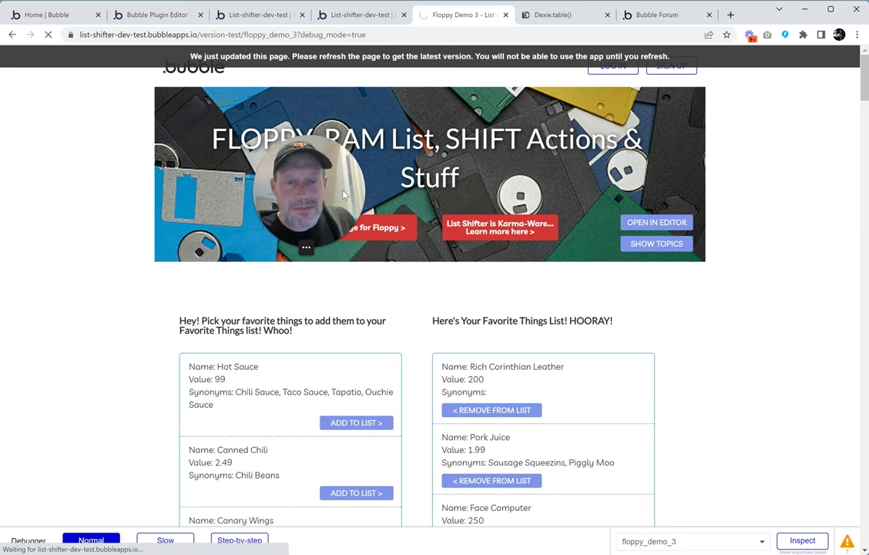
pyautogui.moveTo(344, 195); pyautogui.dragTo(214, 245)
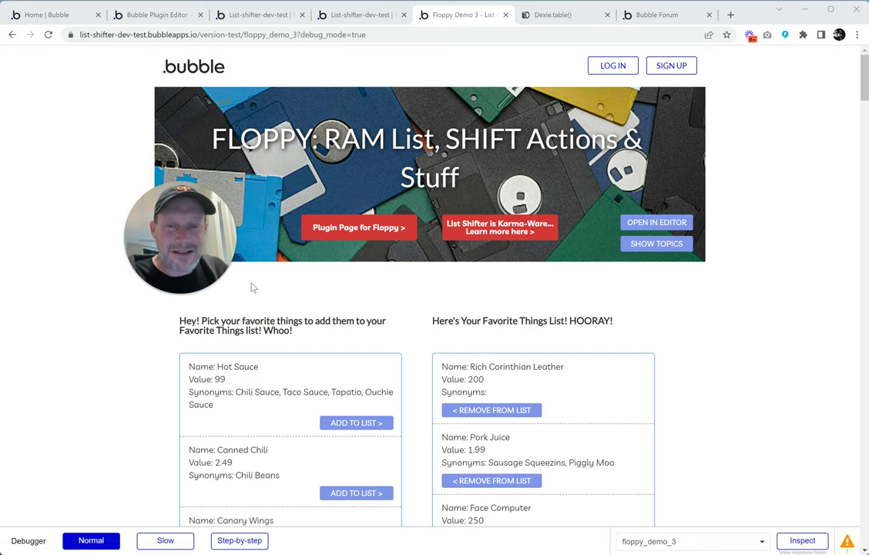
pyautogui.moveTo(182, 221); pyautogui.dragTo(186, 198)
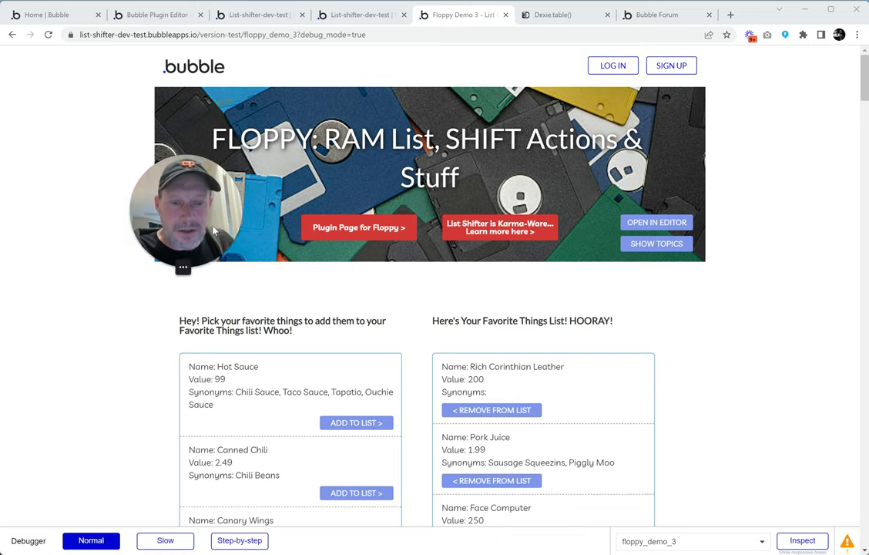
pyautogui.scroll(-1, 562, 334)
pyautogui.scroll(-2, 561, 334)
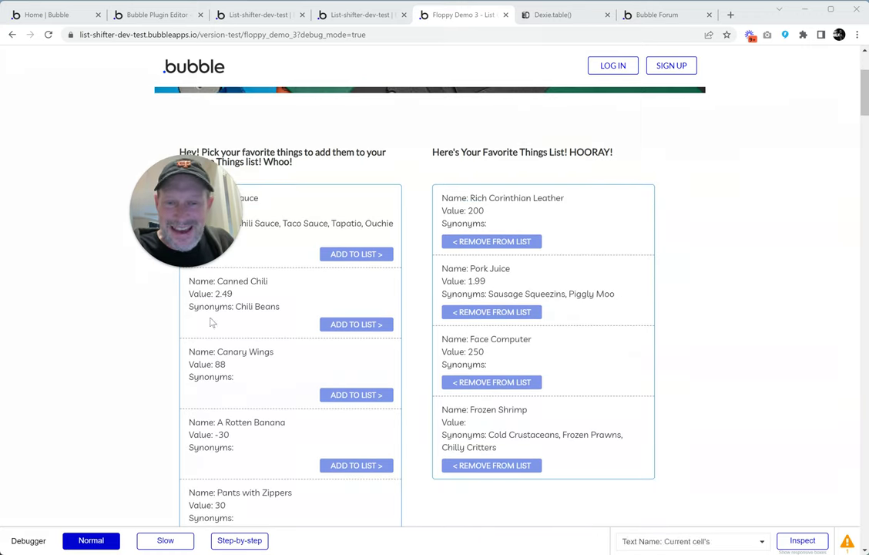
pyautogui.moveTo(198, 247); pyautogui.dragTo(106, 167)
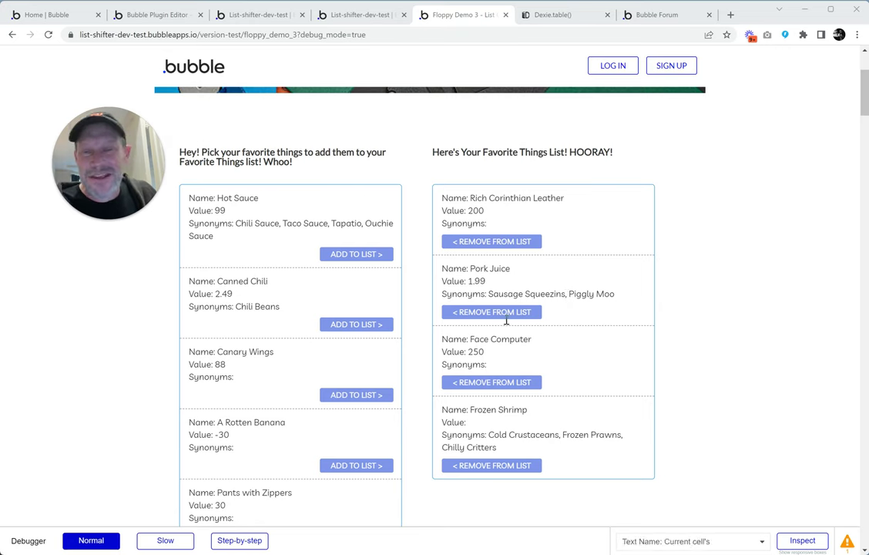
# Step: Add Canned Chili to the Favorite Things list and check both lists
pyautogui.click(354, 326)
pyautogui.scroll(-2, 542, 327)
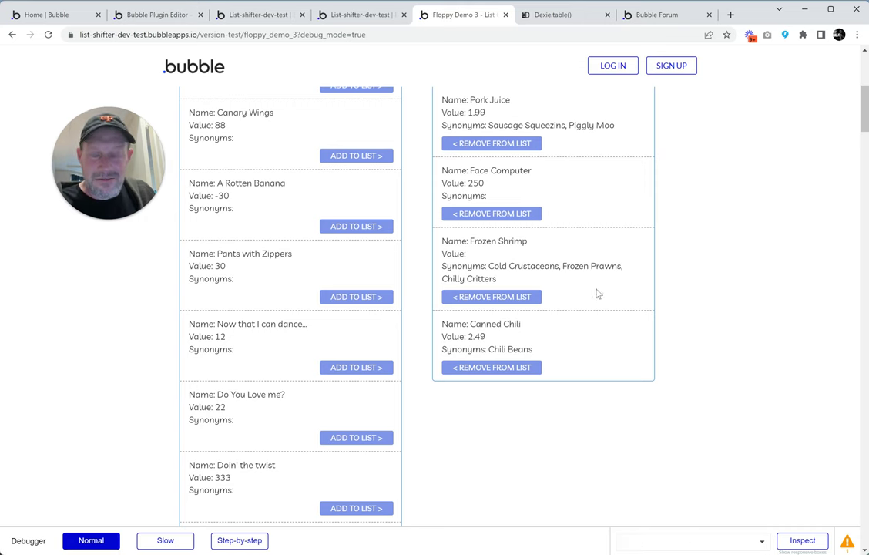
pyautogui.scroll(2, 614, 238)
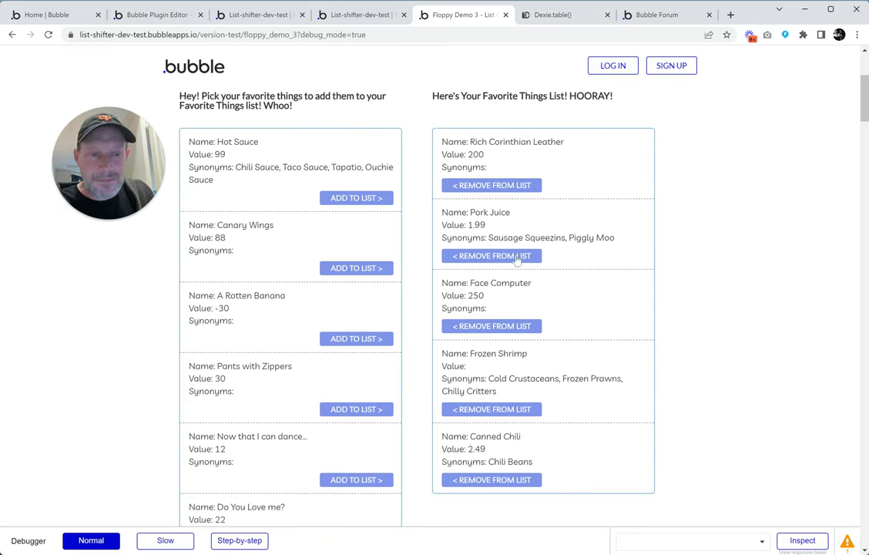
# Step: Back in the page editor, open the REMOVE FROM LIST button's workflow and move its property window clear of the events and actions
pyautogui.click(336, 23)
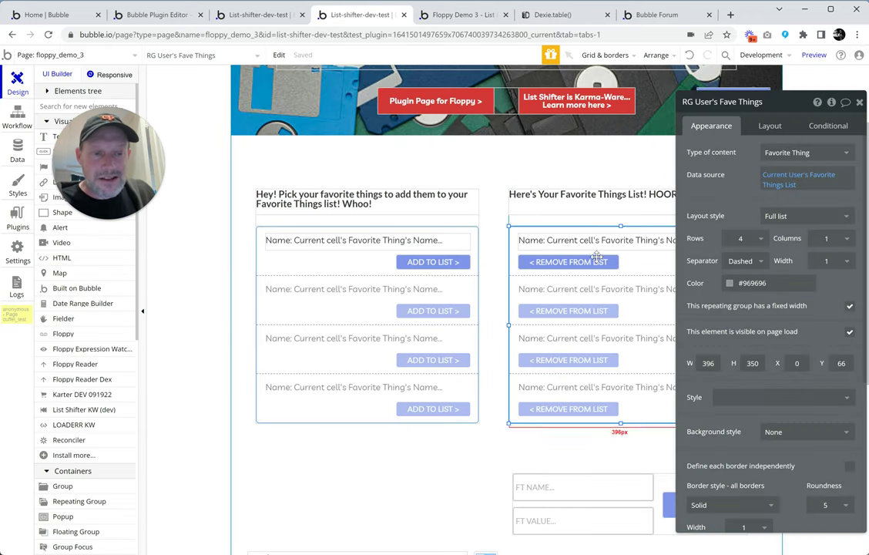
pyautogui.click(567, 262)
pyautogui.click(772, 201)
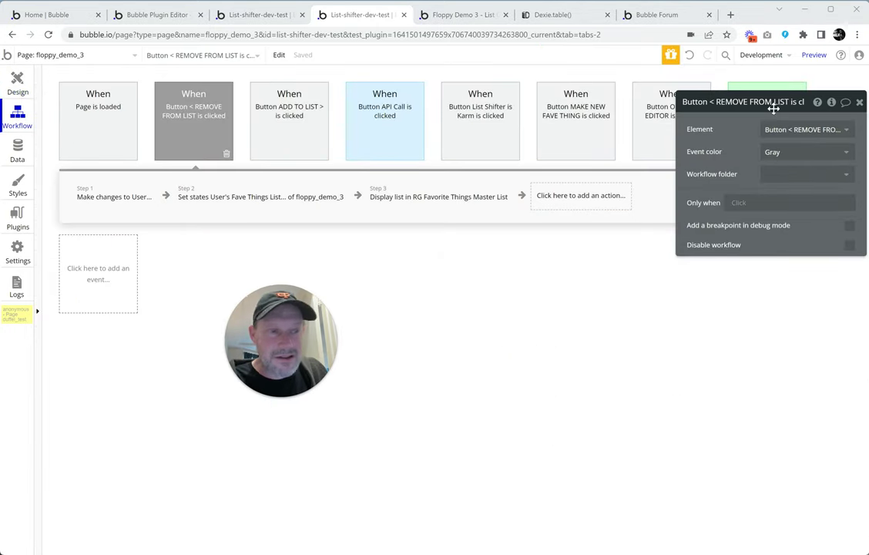
pyautogui.moveTo(752, 102); pyautogui.dragTo(751, 107)
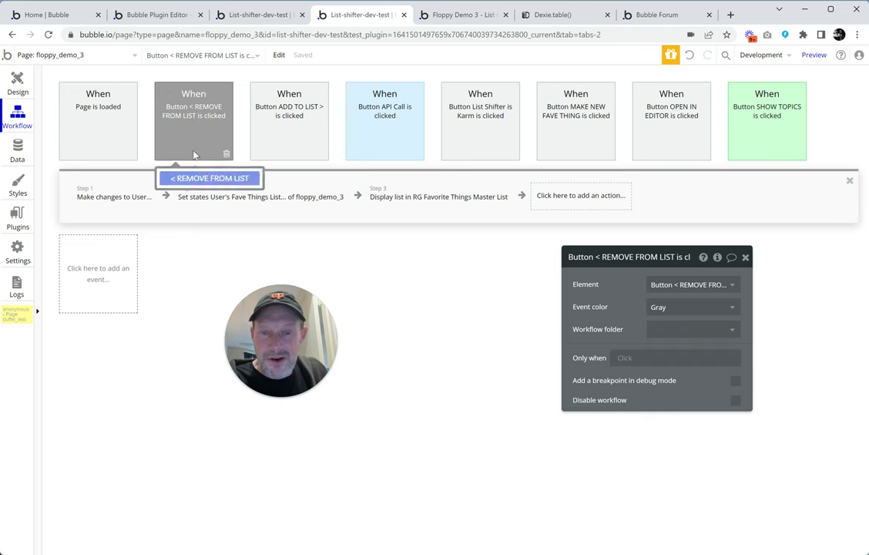
# Step: Examine the three actions of the REMOVE FROM LIST workflow: the user change, the custom state value and the displayed list's data source
pyautogui.click(111, 200)
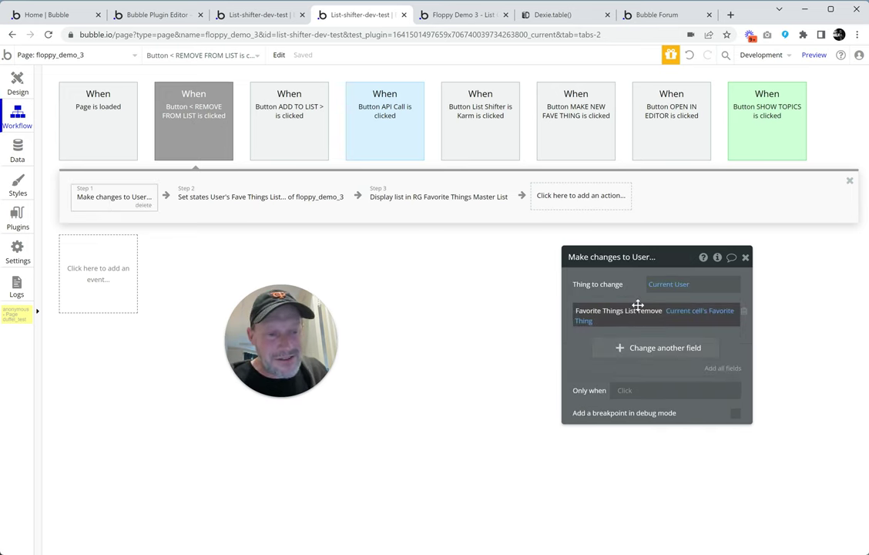
pyautogui.click(682, 315)
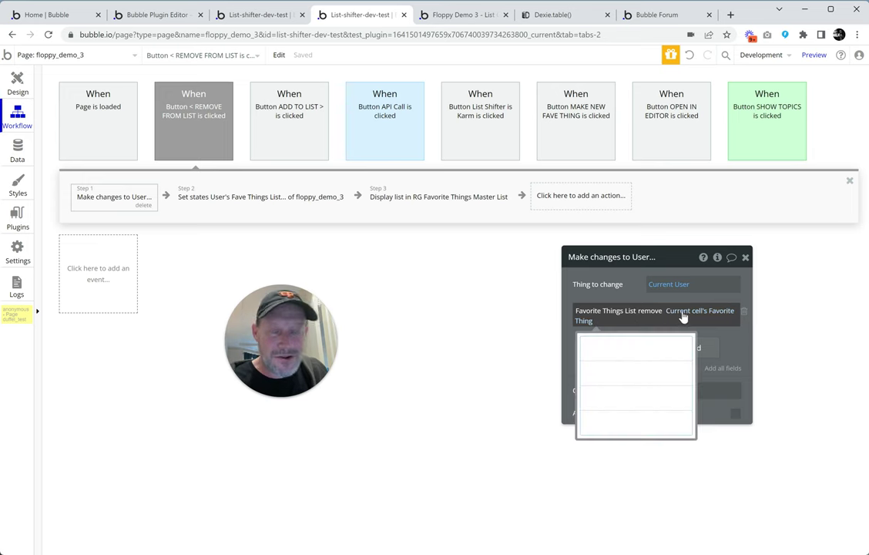
pyautogui.click(331, 199)
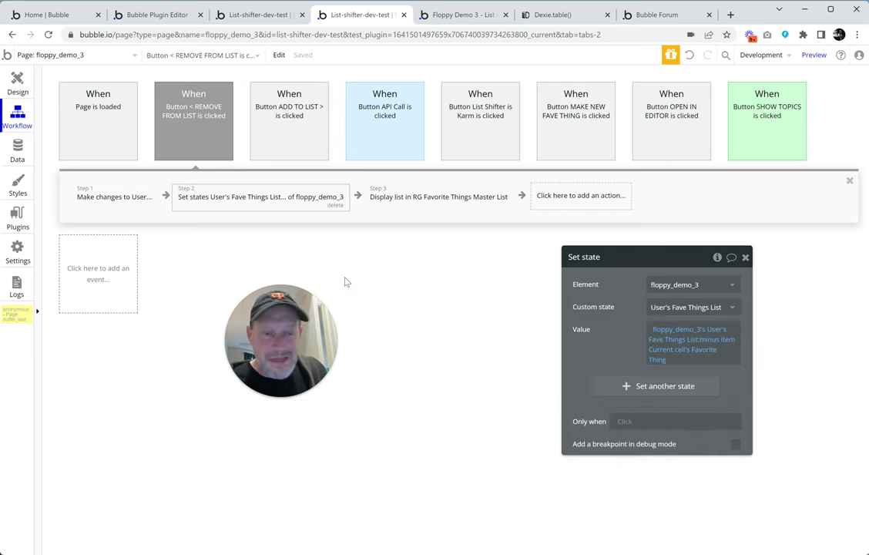
pyautogui.click(677, 358)
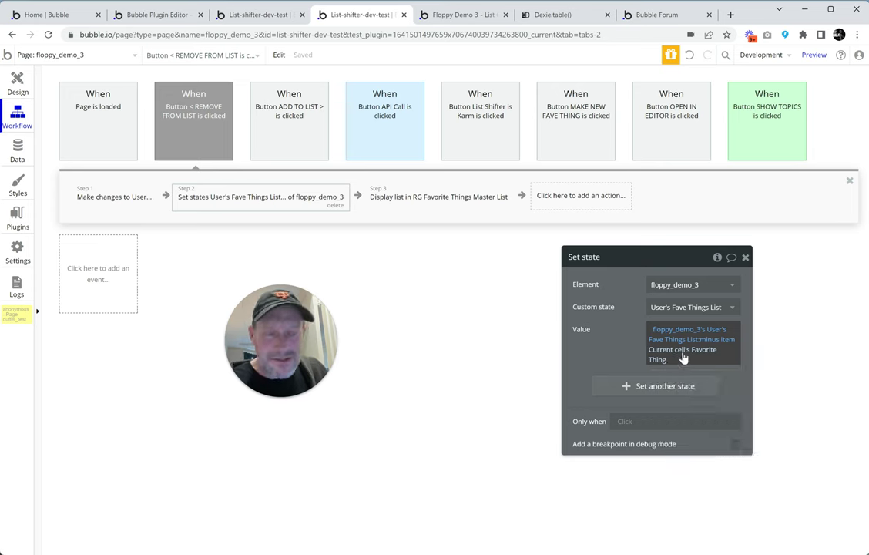
pyautogui.click(614, 365)
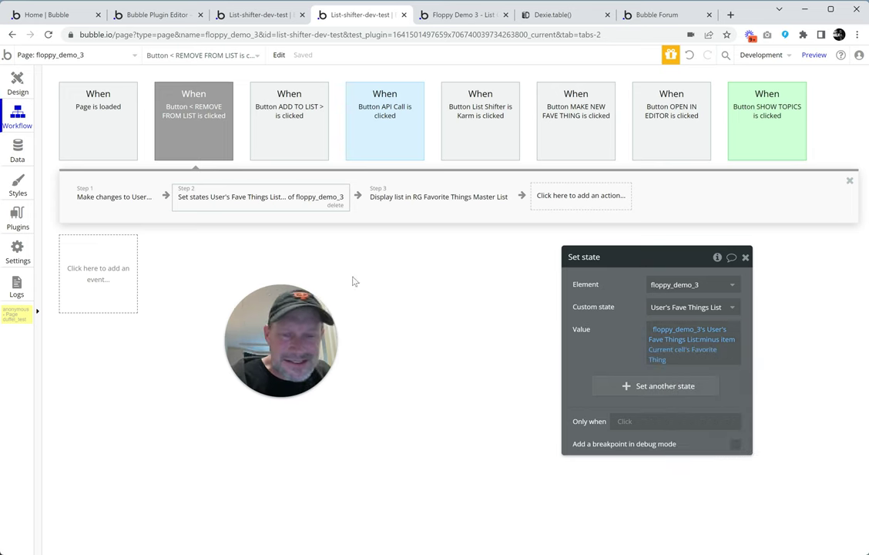
pyautogui.click(409, 210)
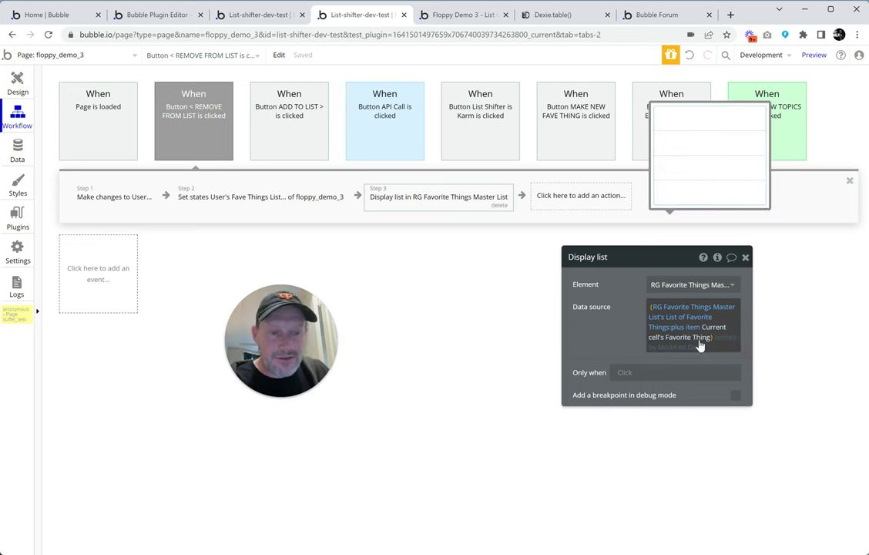
pyautogui.moveTo(231, 303)
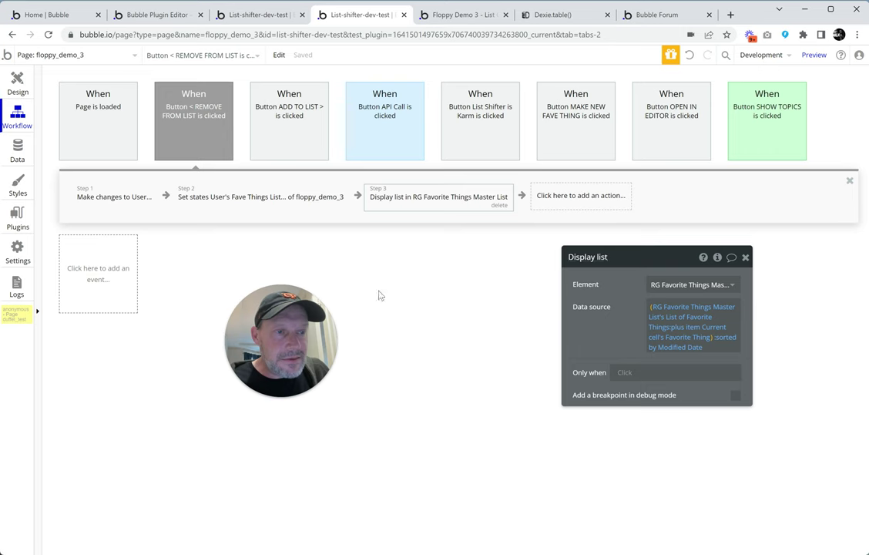
pyautogui.moveTo(301, 343); pyautogui.dragTo(323, 262)
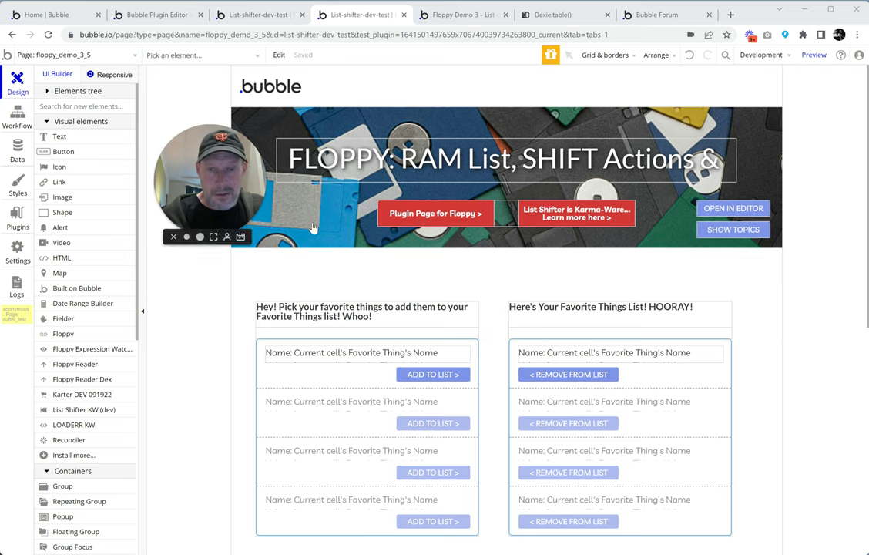
pyautogui.moveTo(195, 166); pyautogui.dragTo(207, 164)
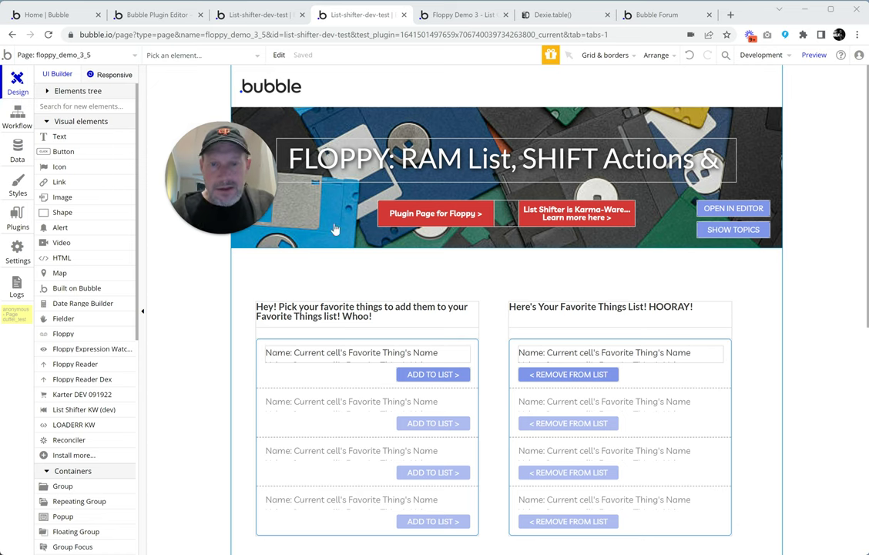
pyautogui.moveTo(234, 187)
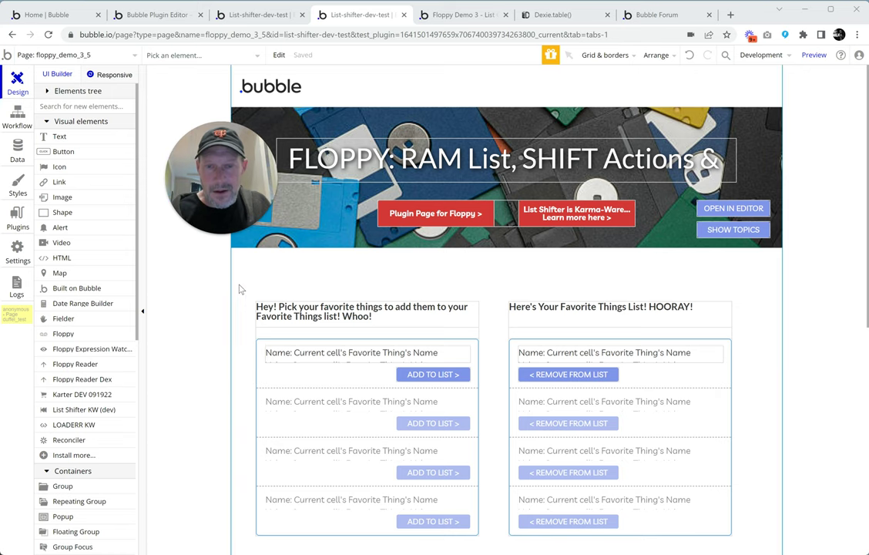
pyautogui.moveTo(198, 182); pyautogui.dragTo(189, 230)
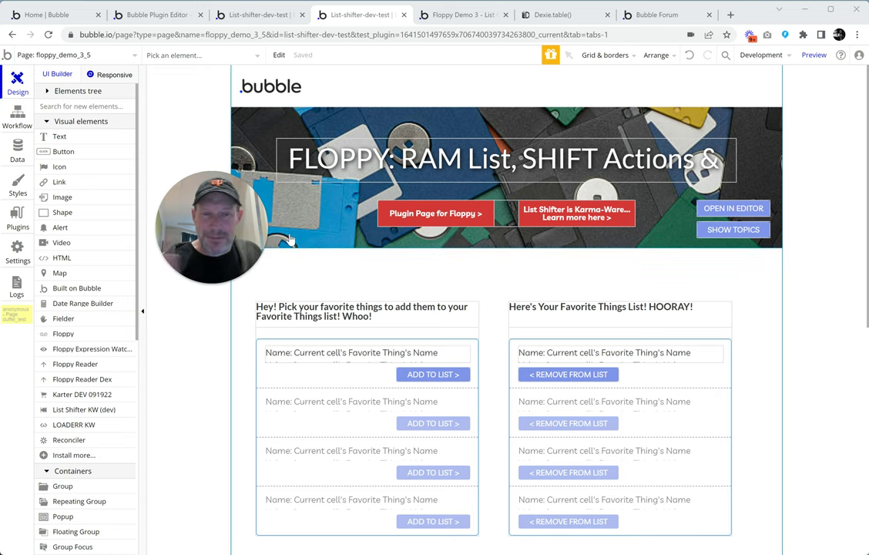
# Step: Clear the data source of the RG Favorite Things Master List repeating group and close its properties
pyautogui.doubleClick(336, 376)
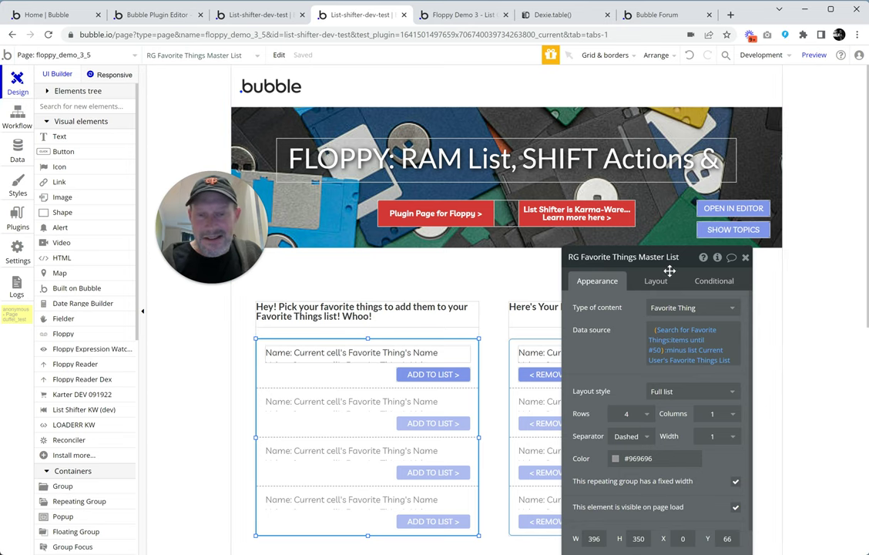
pyautogui.rightClick(671, 339)
pyautogui.click(742, 337)
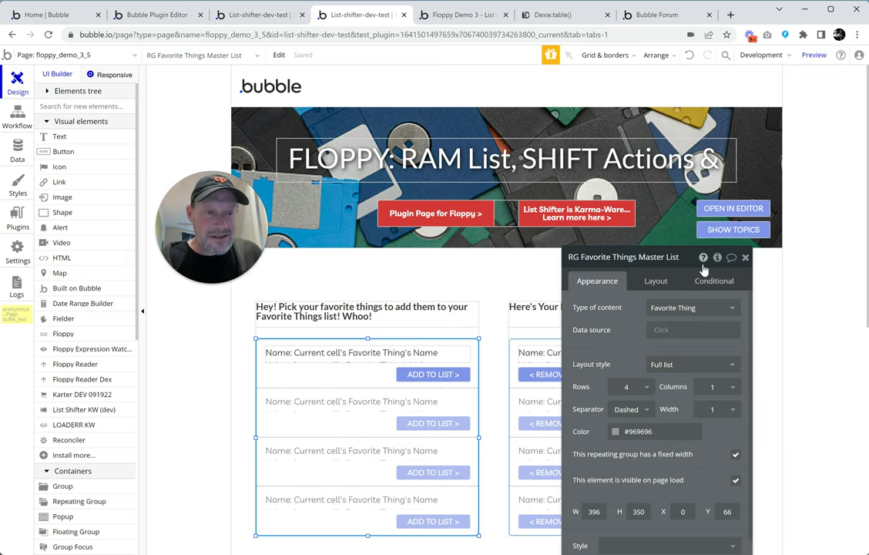
pyautogui.moveTo(690, 266); pyautogui.dragTo(430, 118)
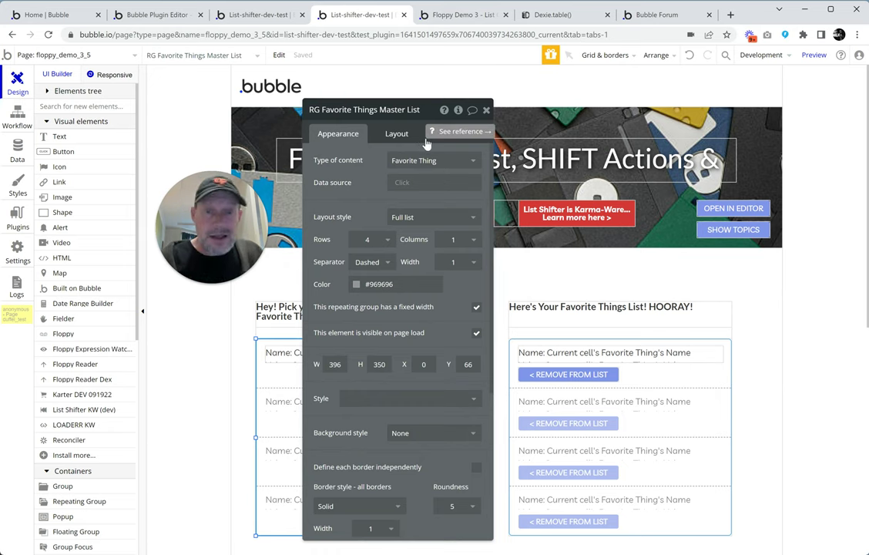
pyautogui.click(402, 185)
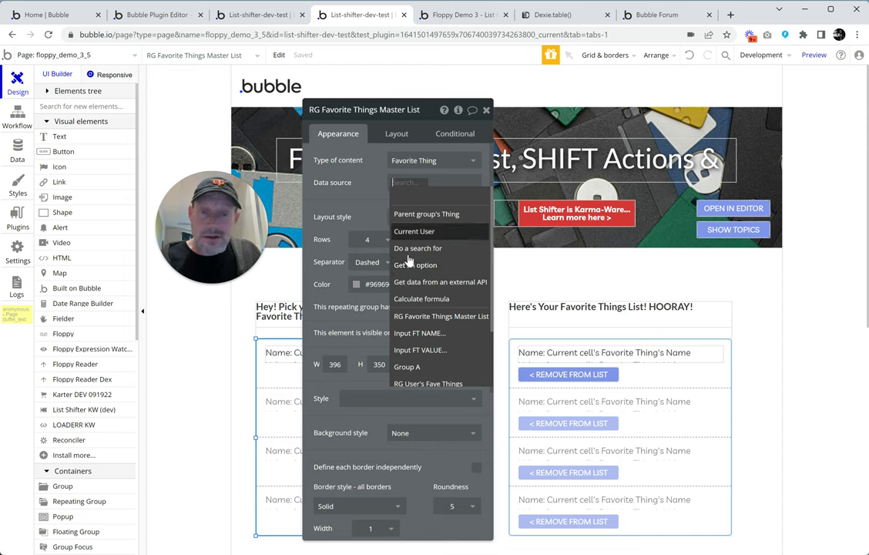
pyautogui.click(363, 211)
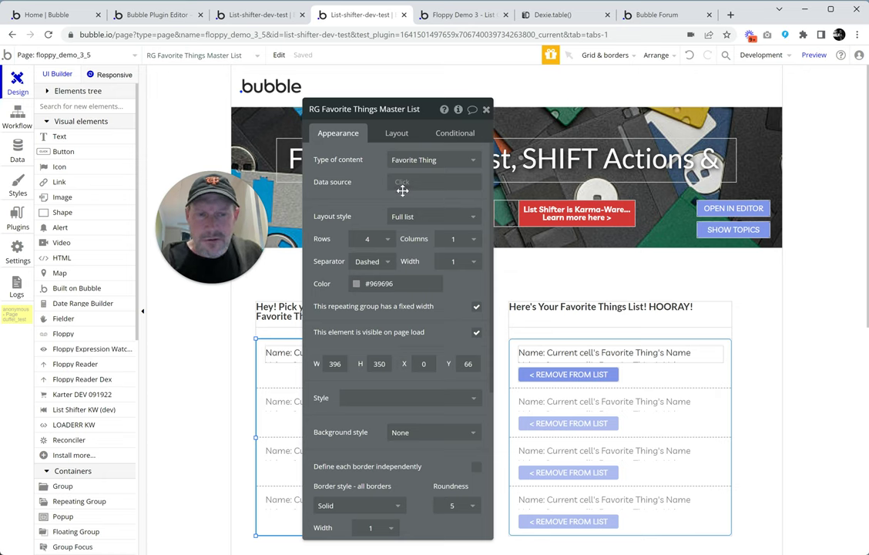
pyautogui.click(486, 112)
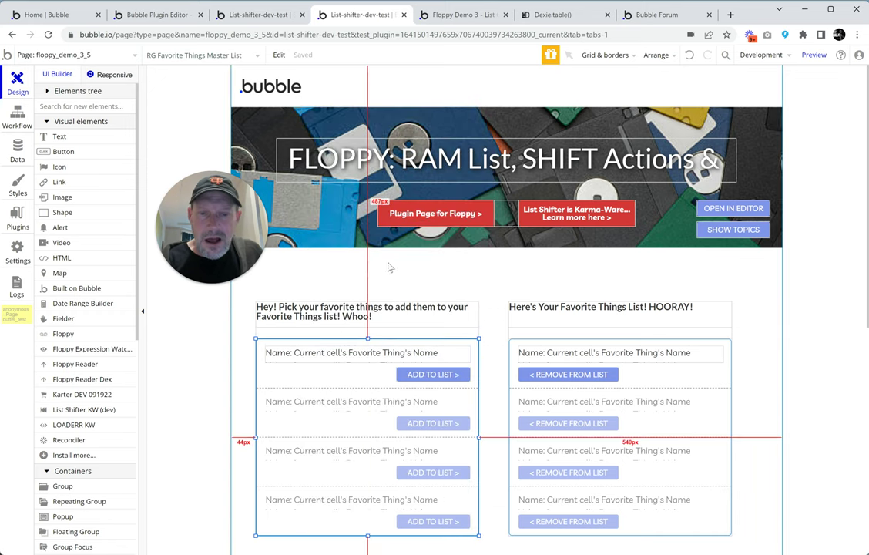
# Step: Add a Floppy element to the page and place it just above the master list's heading, aligned with its left edge
pyautogui.click(68, 104)
pyautogui.write('floppy')
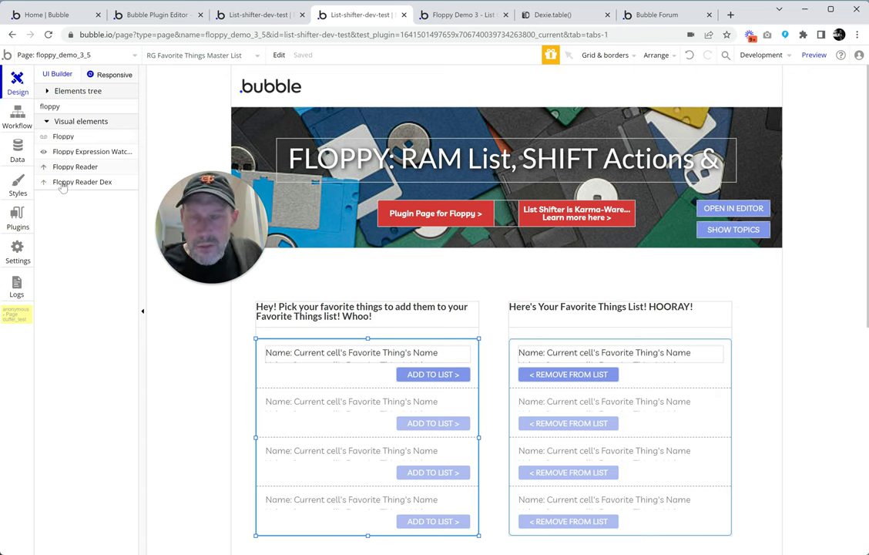
pyautogui.click(65, 137)
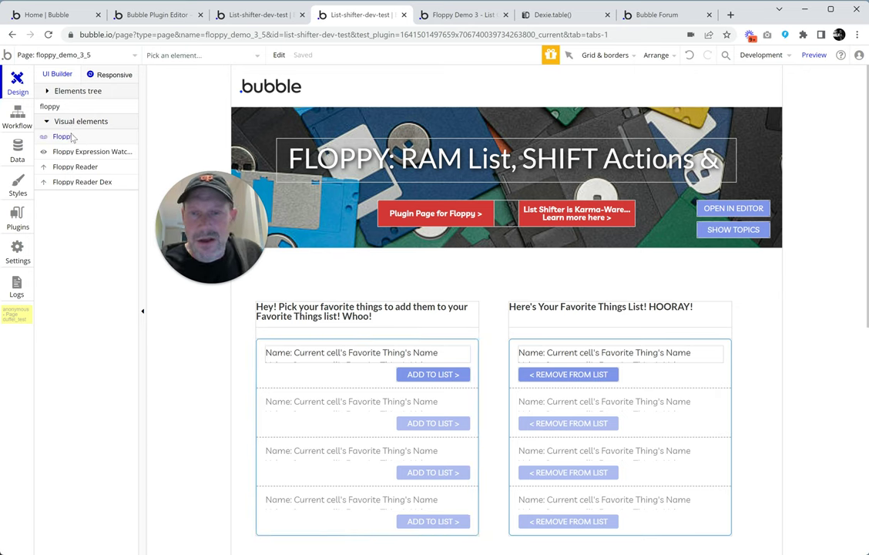
pyautogui.click(412, 267)
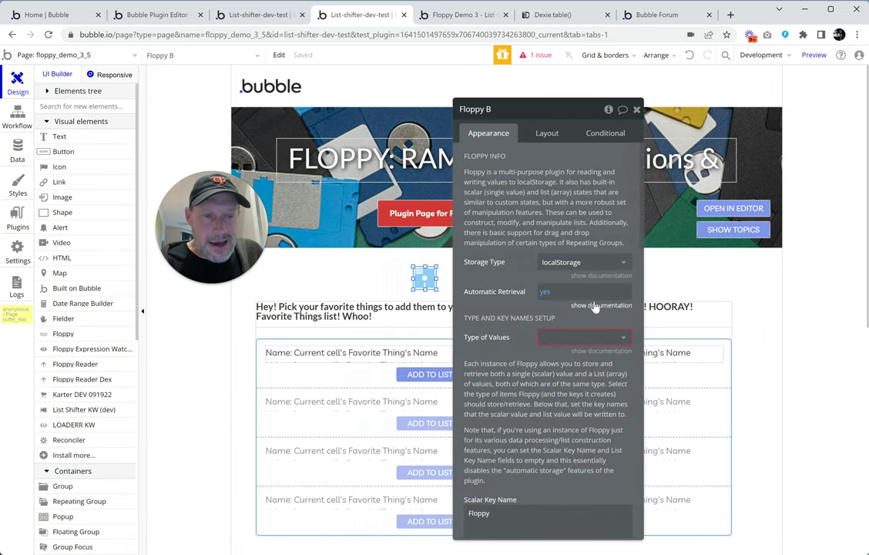
pyautogui.moveTo(410, 264); pyautogui.dragTo(293, 286)
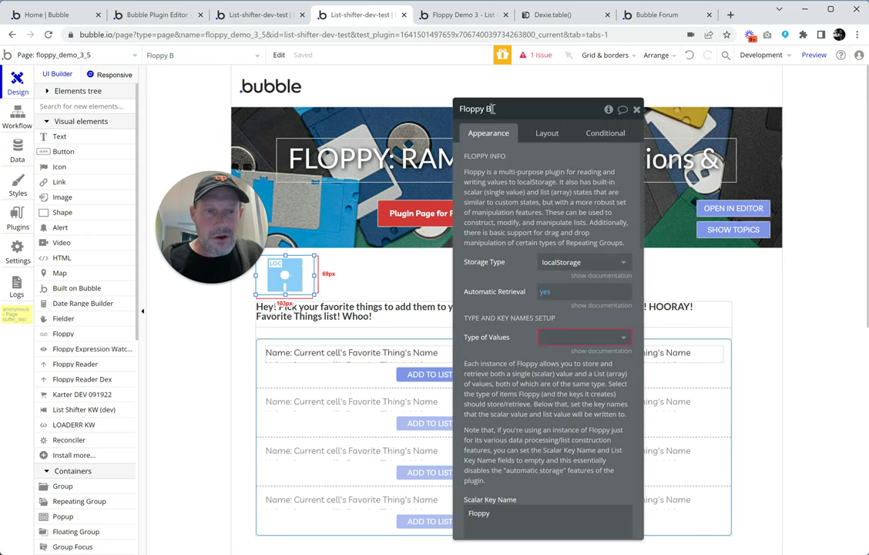
# Step: Rename the new Floppy element as Floppy Master Favorite Things
pyautogui.click(545, 109)
pyautogui.press('BackSpace')
pyautogui.write('Ma')
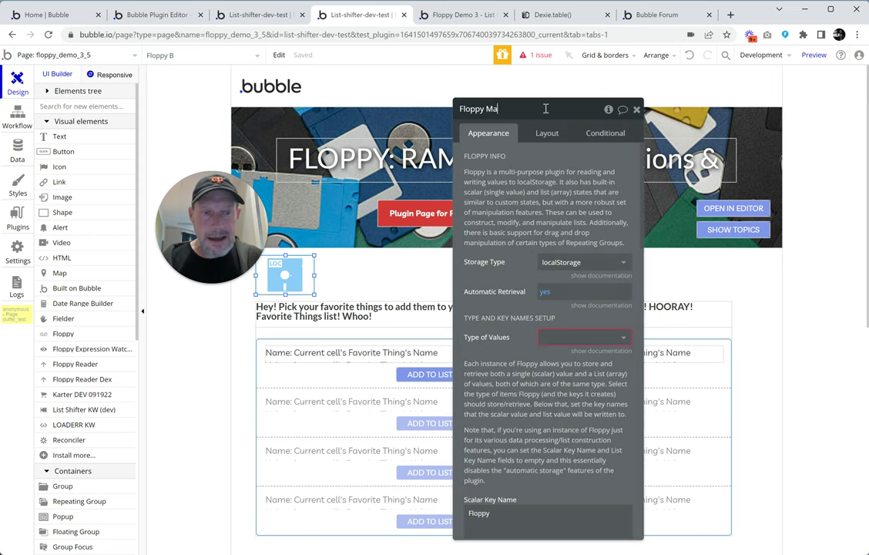
pyautogui.write('ster Things')
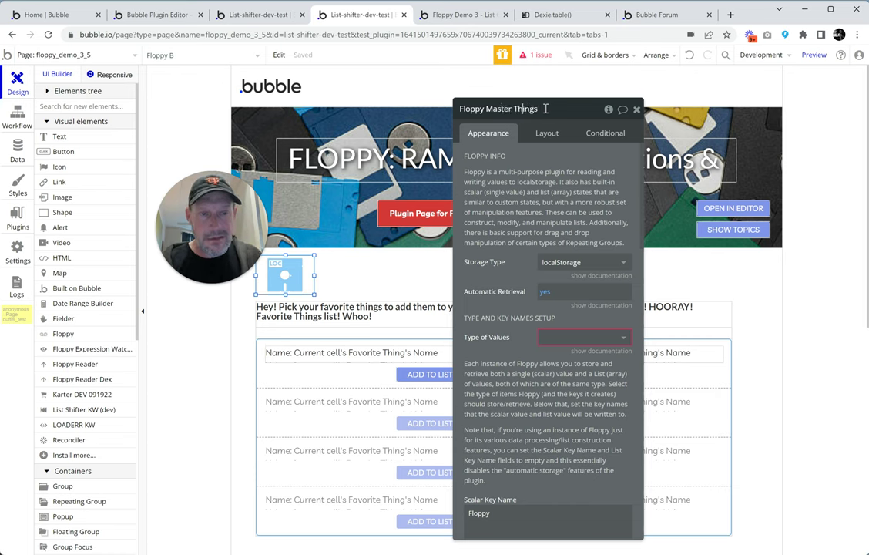
pyautogui.hotkey('ctrl', 'Left')
pyautogui.write('Favorite')
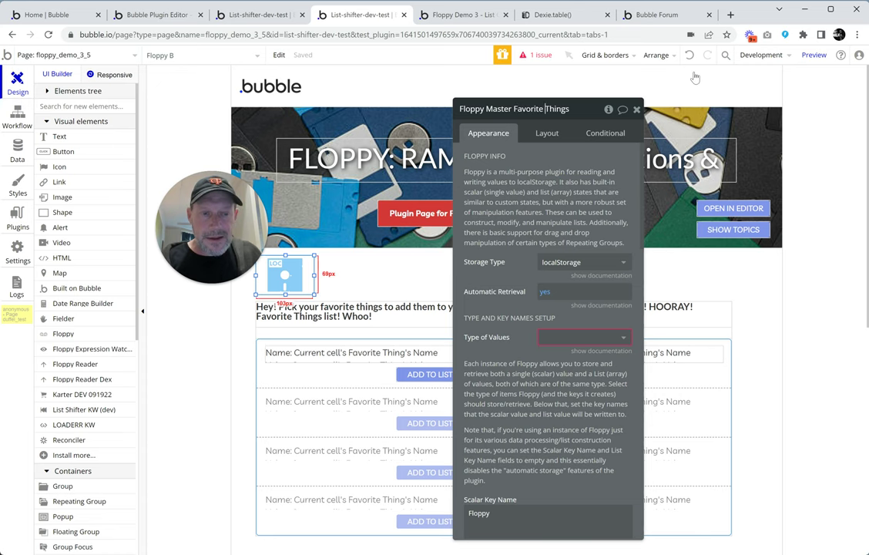
pyautogui.click(563, 223)
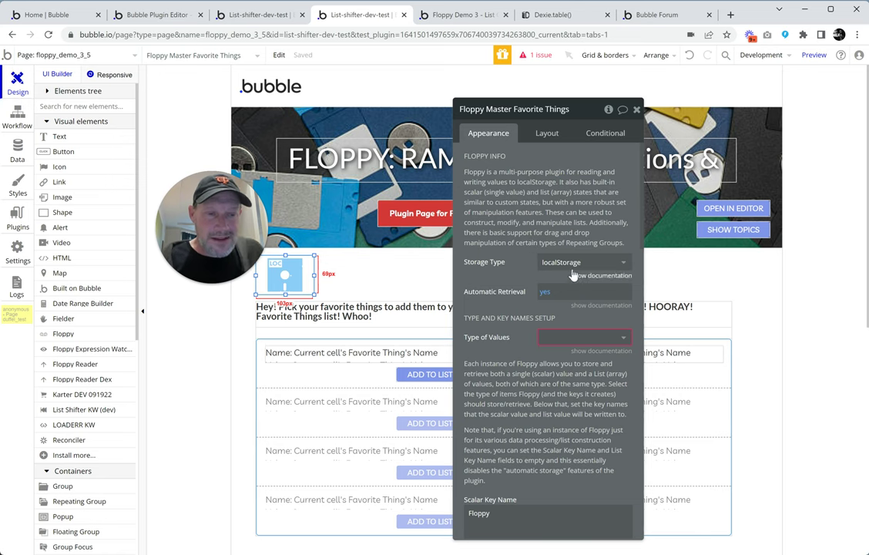
# Step: Set the Floppy element's Type of Values to Favorite Thing
pyautogui.click(583, 337)
pyautogui.write('fav')
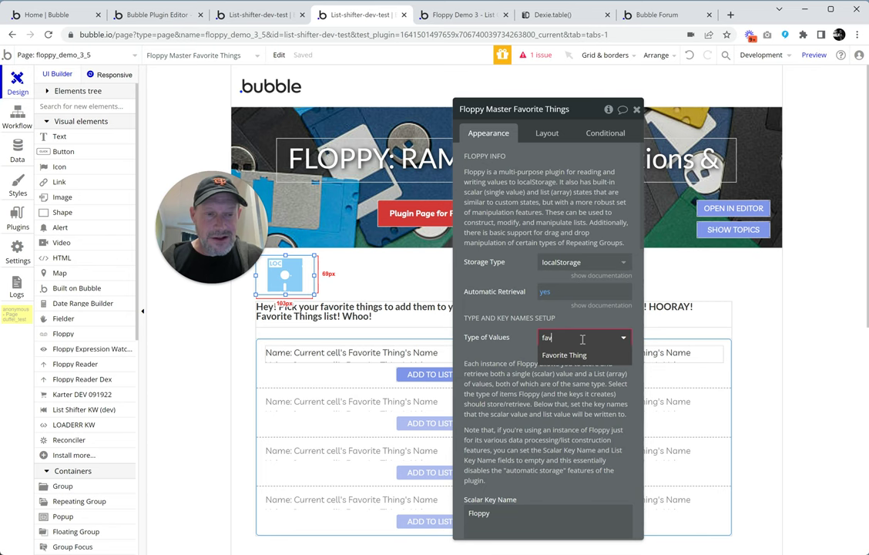
pyautogui.click(557, 355)
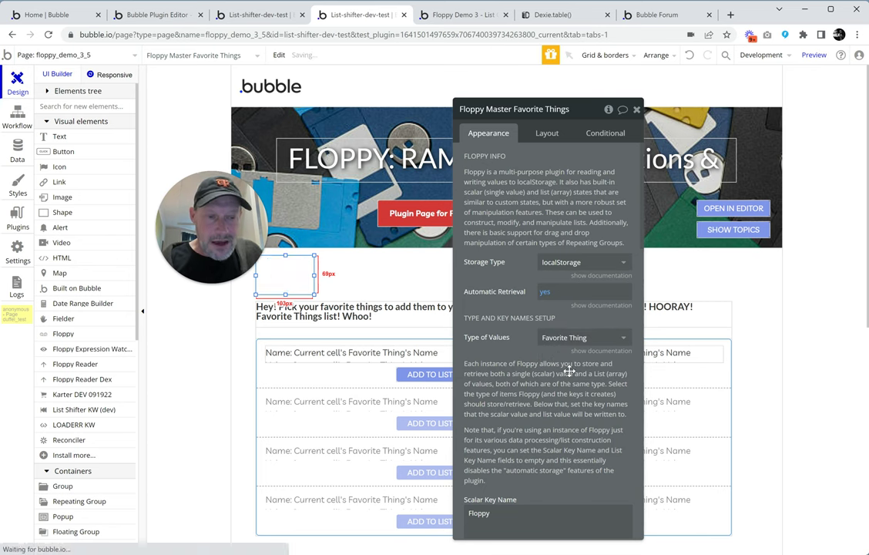
# Step: Empty the Floppy element's Scalar Key Name and List Key Name
pyautogui.scroll(-4, 568, 371)
pyautogui.doubleClick(525, 349)
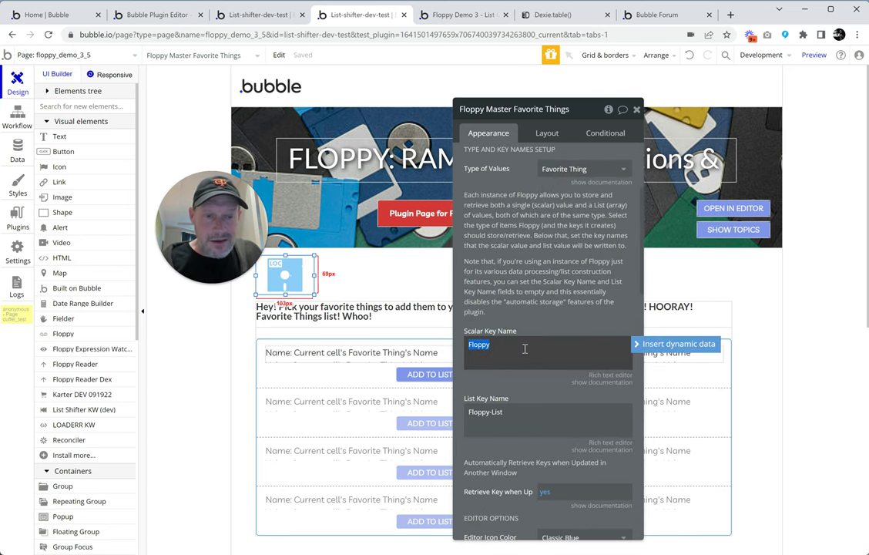
pyautogui.press('BackSpace')
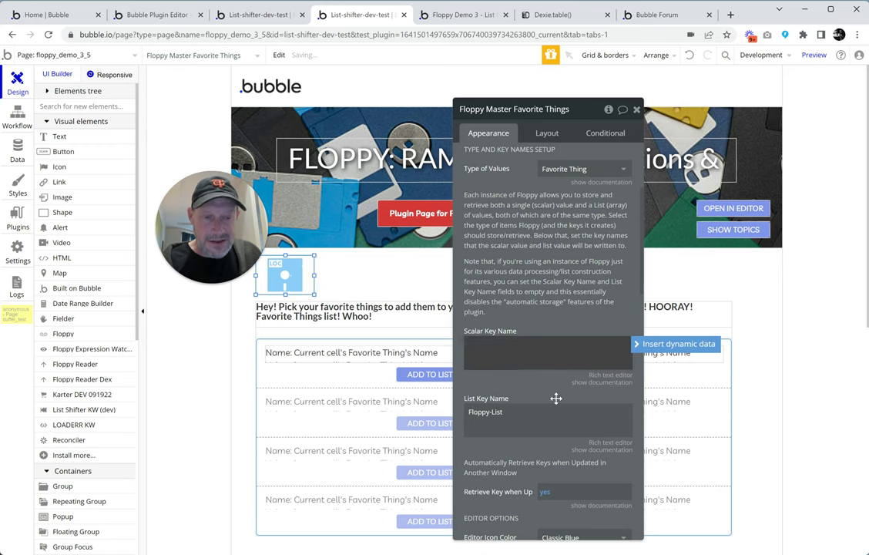
pyautogui.doubleClick(539, 409)
pyautogui.press('BackSpace')
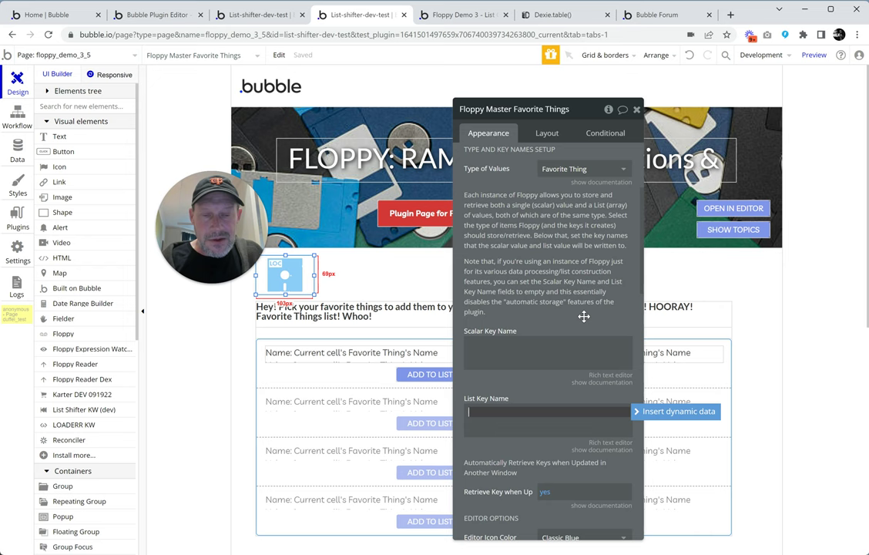
# Step: Review the Floppy element's remaining settings, from the storage and key name options down to the sortable repeating group options
pyautogui.scroll(1, 583, 318)
pyautogui.scroll(1, 585, 328)
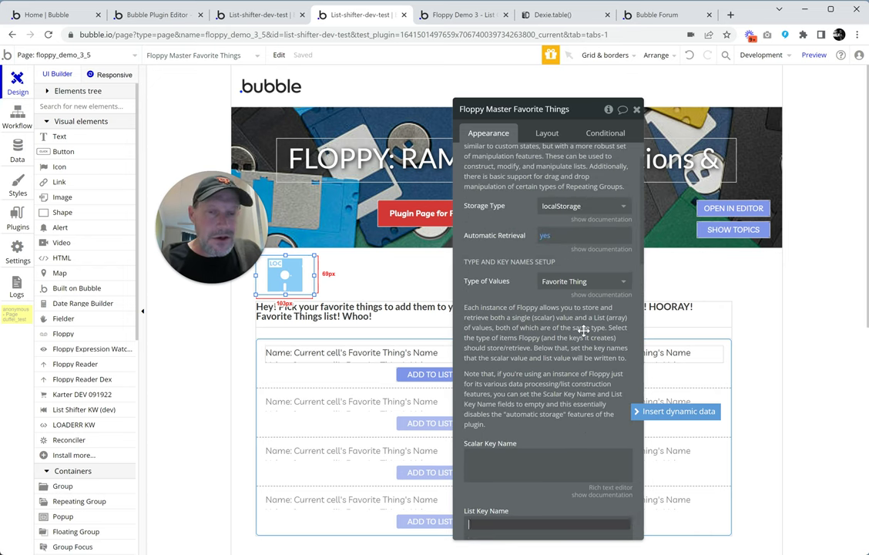
pyautogui.scroll(-3, 539, 339)
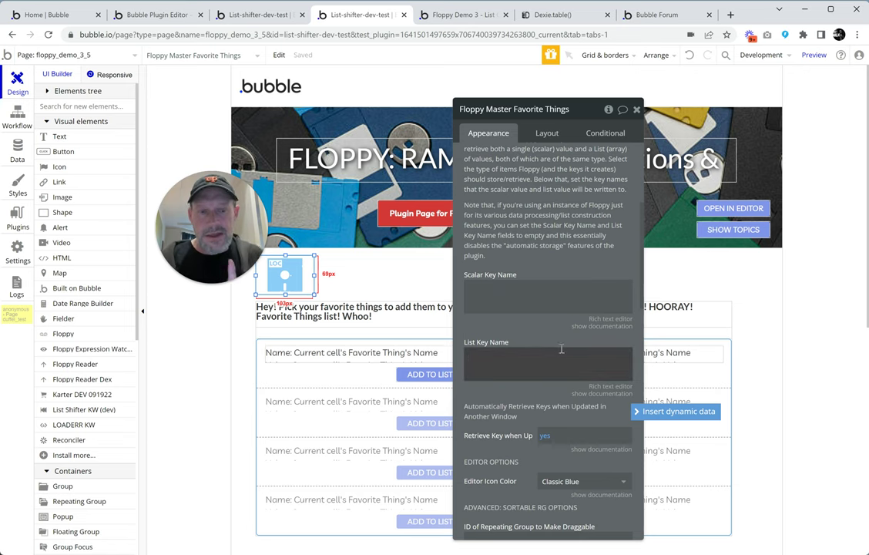
pyautogui.click(562, 348)
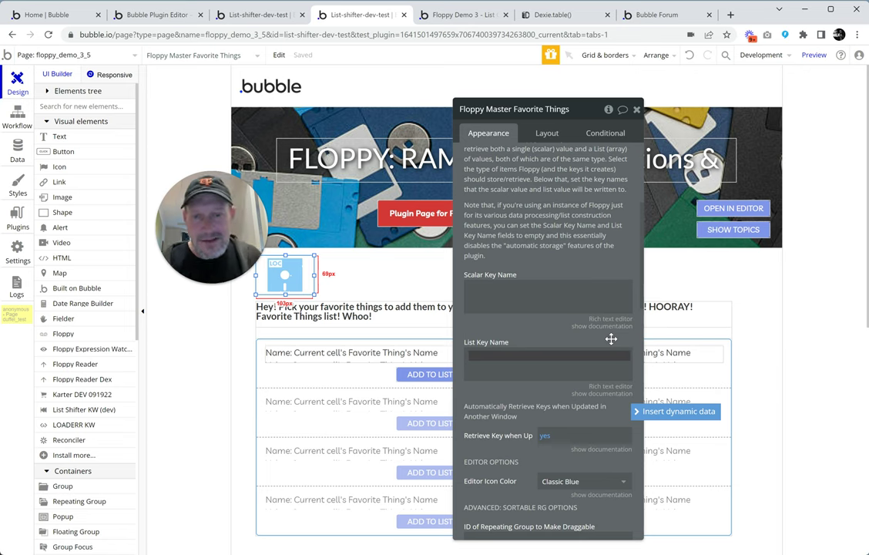
pyautogui.scroll(-3, 598, 326)
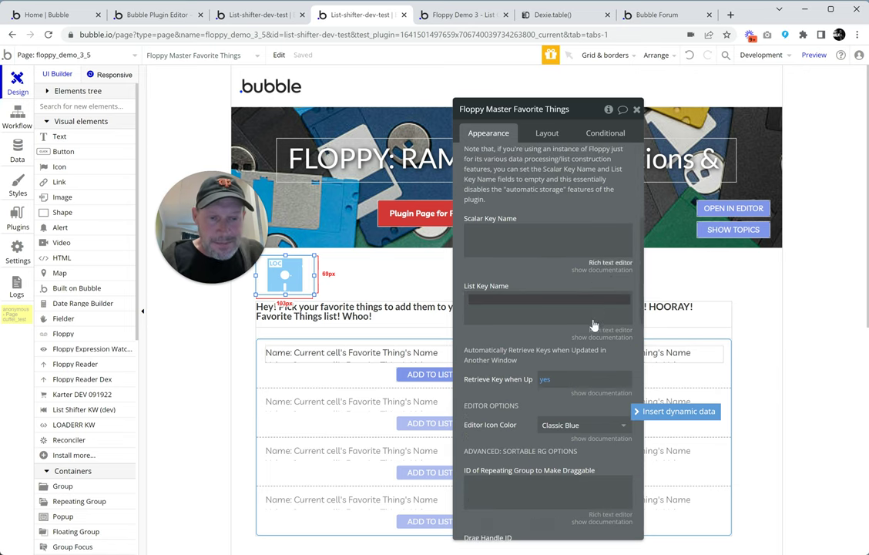
pyautogui.scroll(-5, 539, 312)
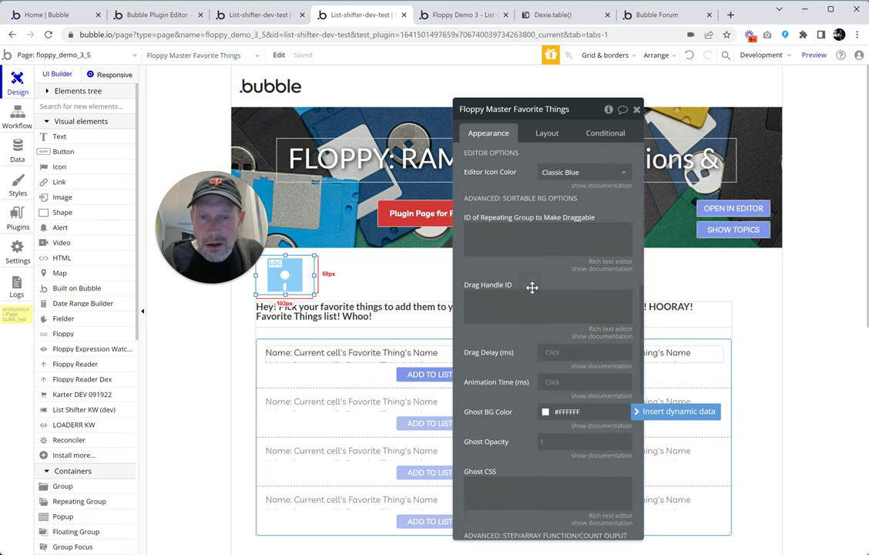
# Step: Set the Editor Icon Color of the Floppy Master Favorite Things element to Night Rider
pyautogui.scroll(-7, 567, 315)
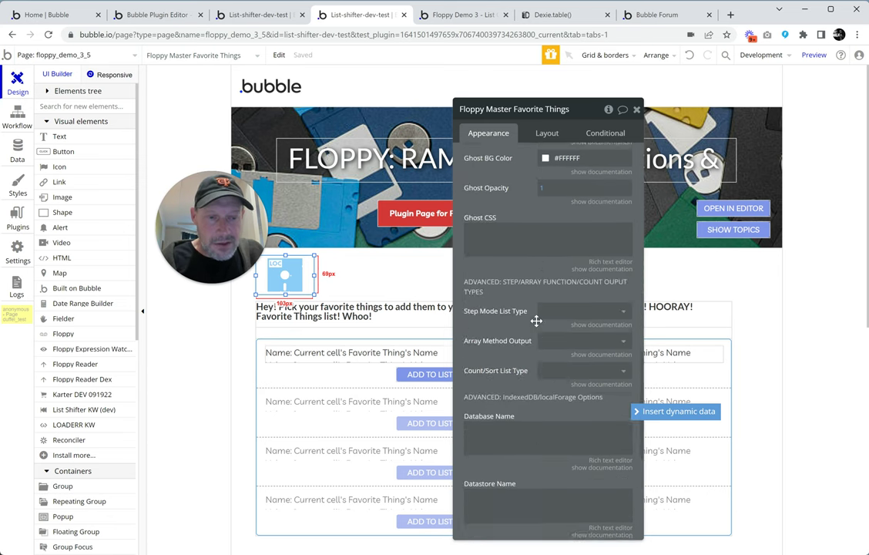
pyautogui.scroll(-3, 536, 320)
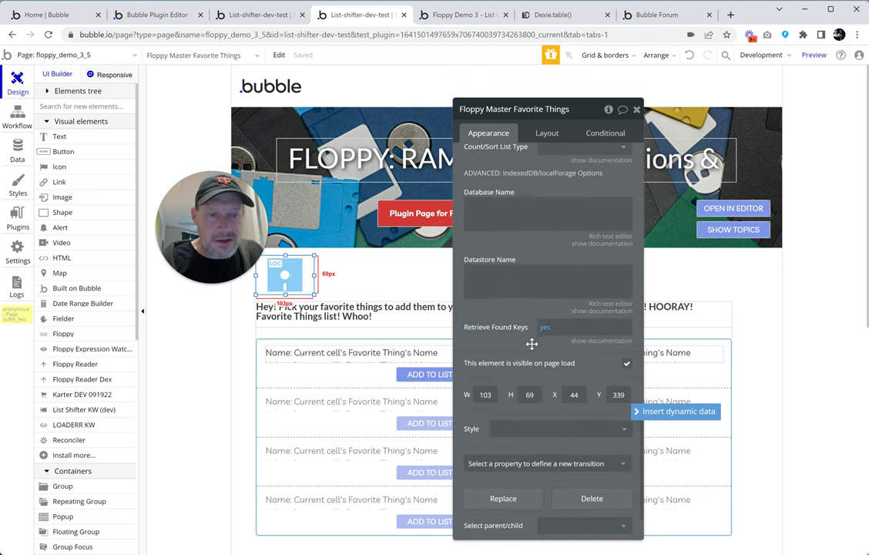
pyautogui.scroll(10, 521, 348)
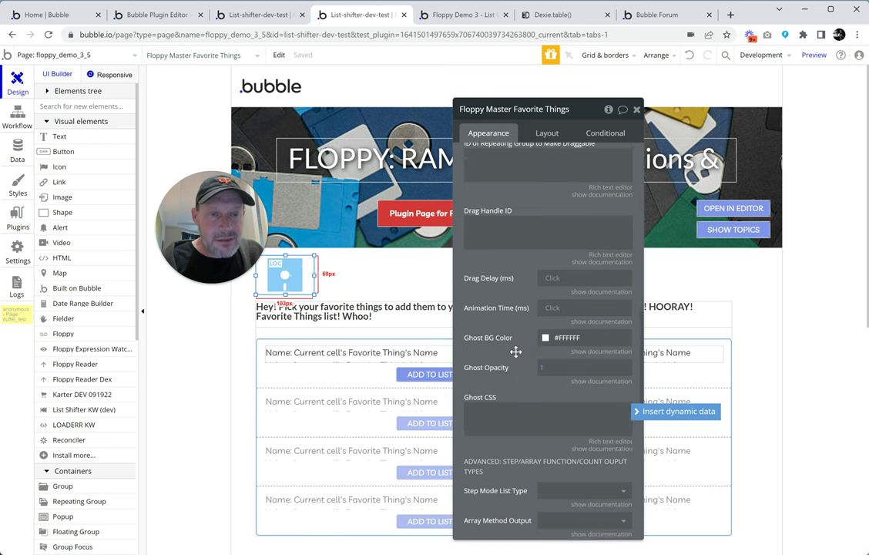
pyautogui.scroll(3, 516, 350)
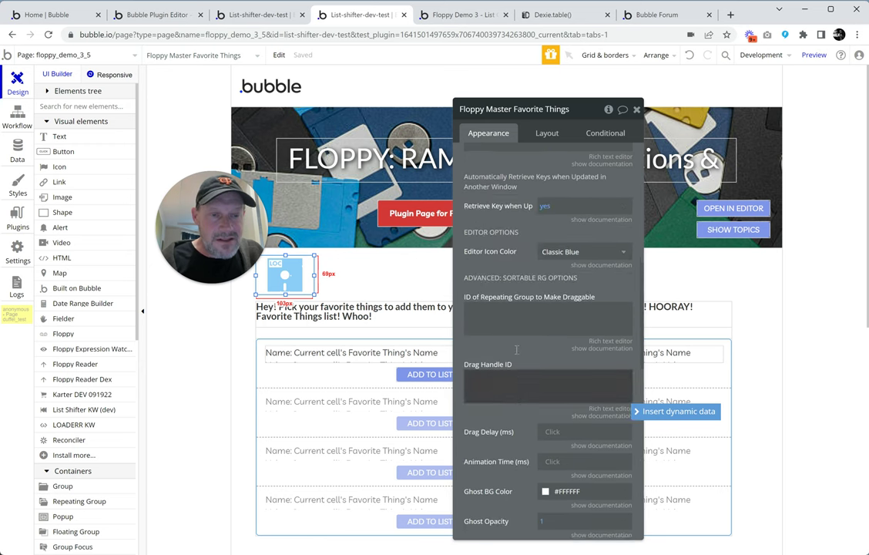
pyautogui.click(566, 257)
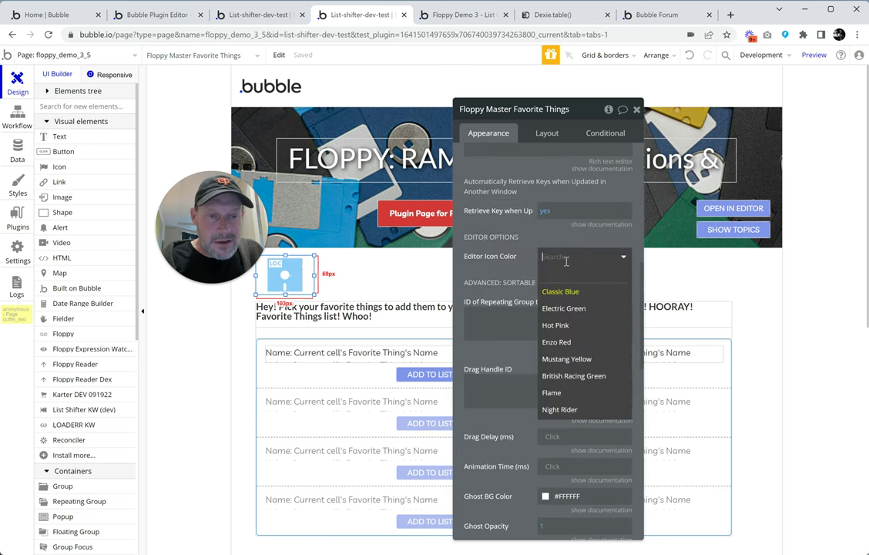
pyautogui.click(560, 409)
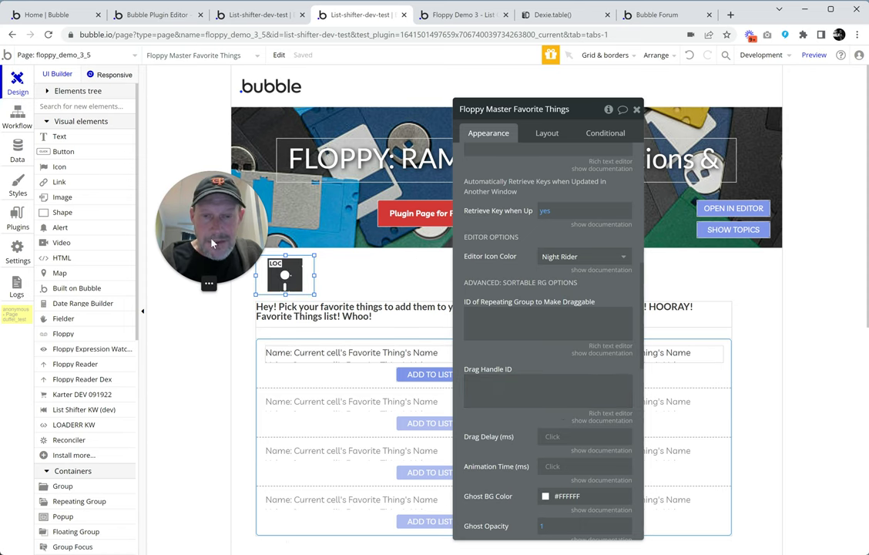
pyautogui.moveTo(214, 244); pyautogui.dragTo(213, 212)
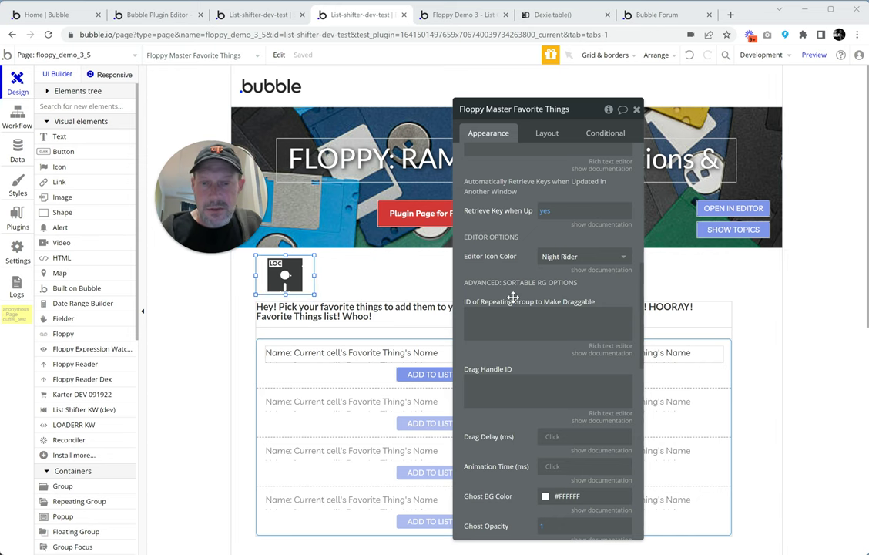
pyautogui.scroll(2, 512, 297)
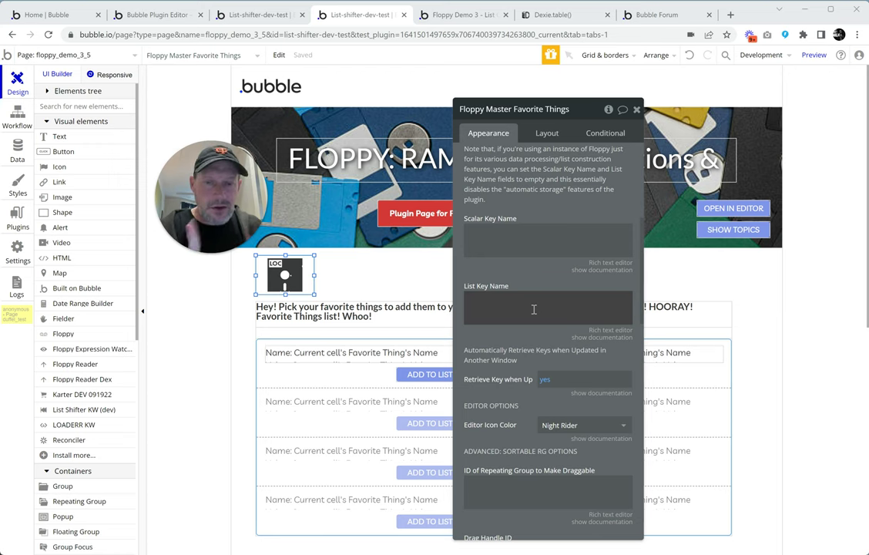
pyautogui.moveTo(270, 287); pyautogui.dragTo(267, 285)
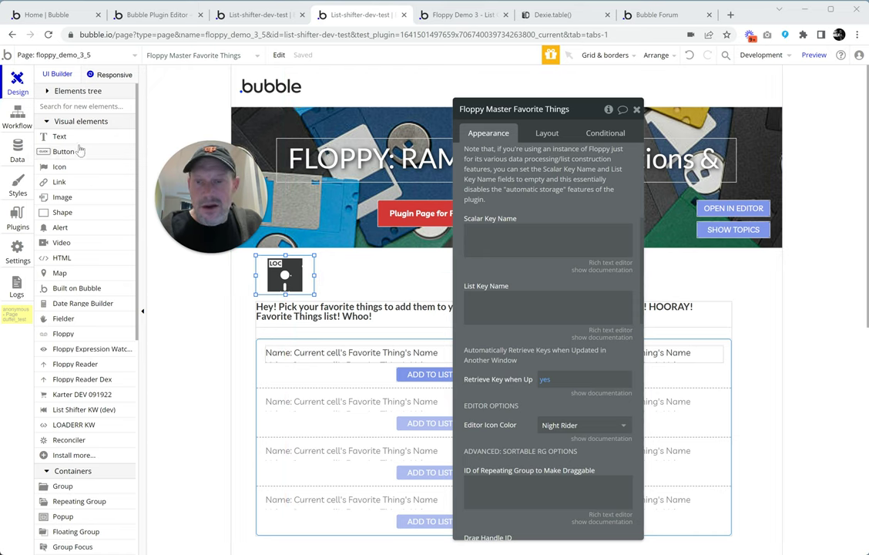
# Step: Add an A Floppy Initialized workflow event on the page for the Floppy Master Favorite Things element
pyautogui.click(23, 112)
pyautogui.moveTo(184, 166); pyautogui.dragTo(376, 208)
pyautogui.click(113, 219)
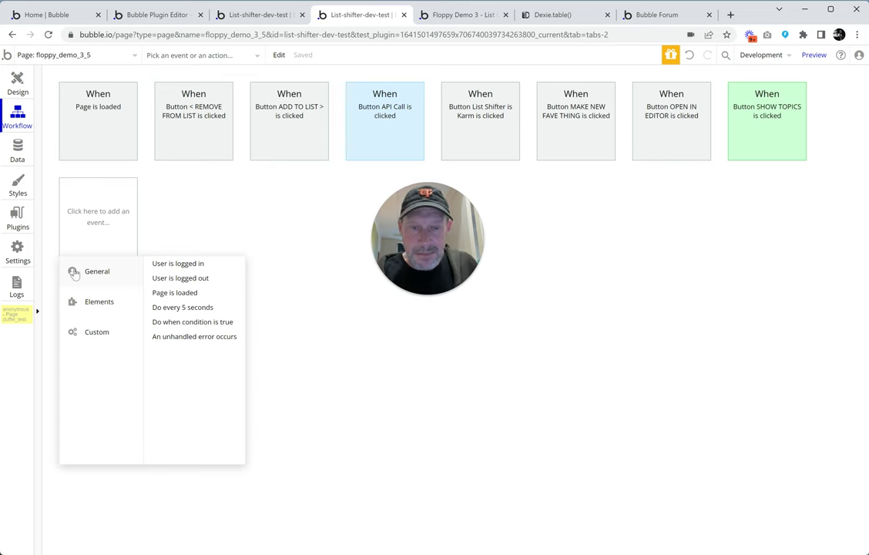
pyautogui.moveTo(104, 324)
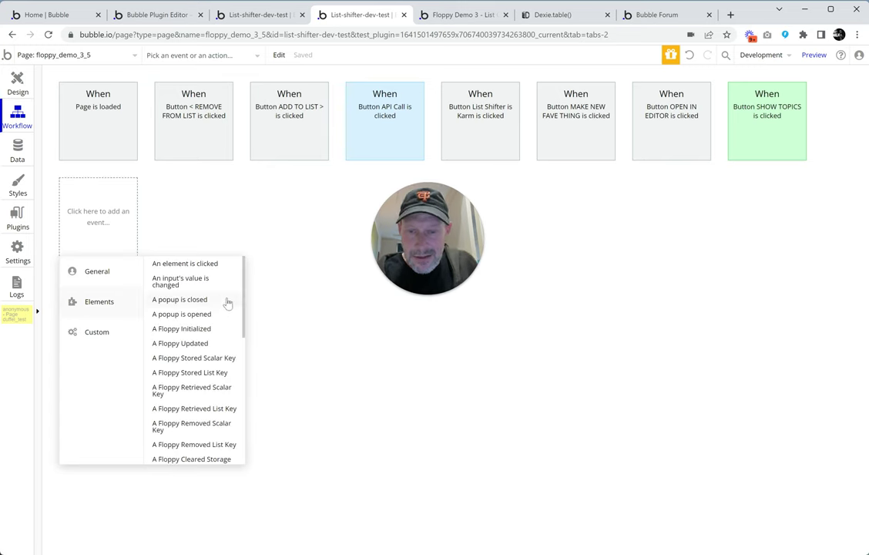
pyautogui.scroll(-1, 229, 304)
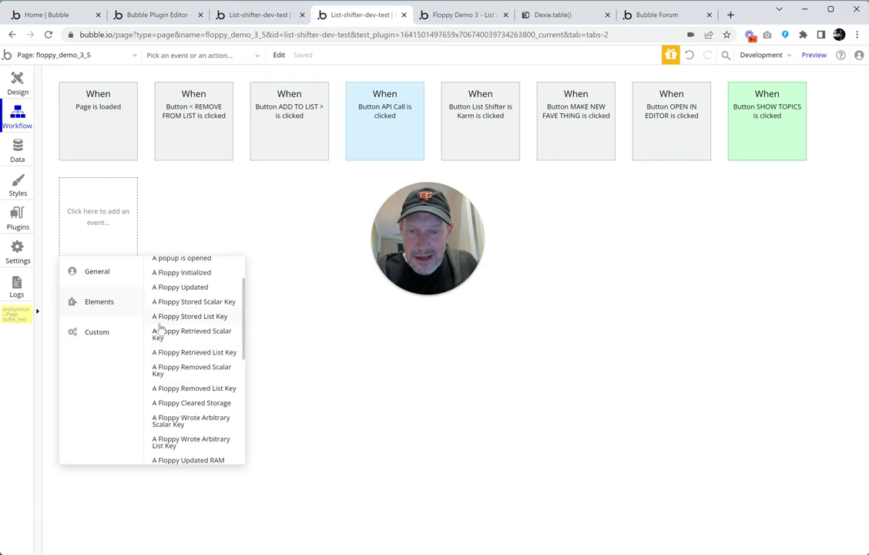
pyautogui.scroll(1, 206, 315)
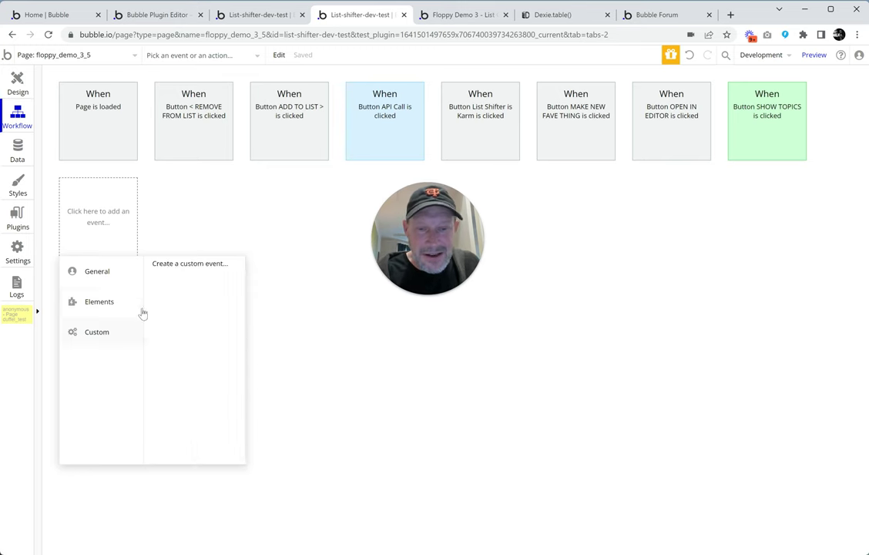
pyautogui.click(195, 330)
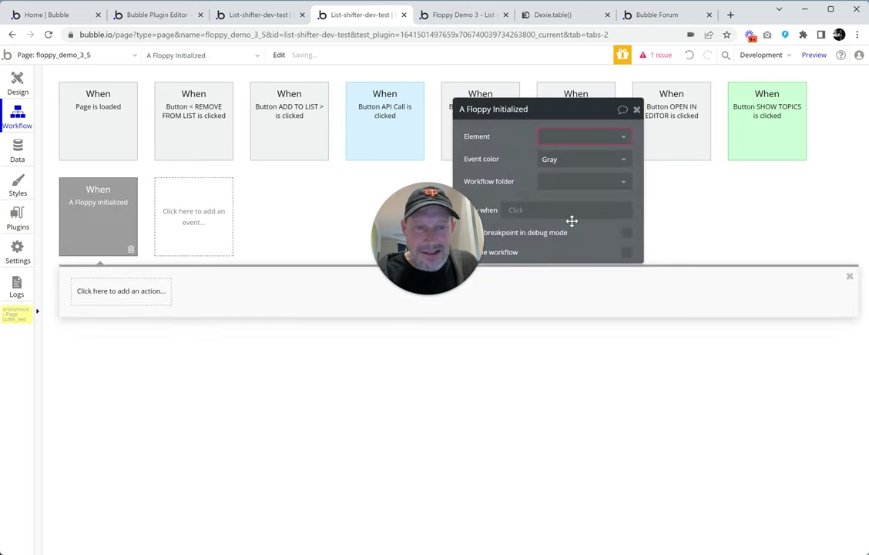
pyautogui.click(617, 138)
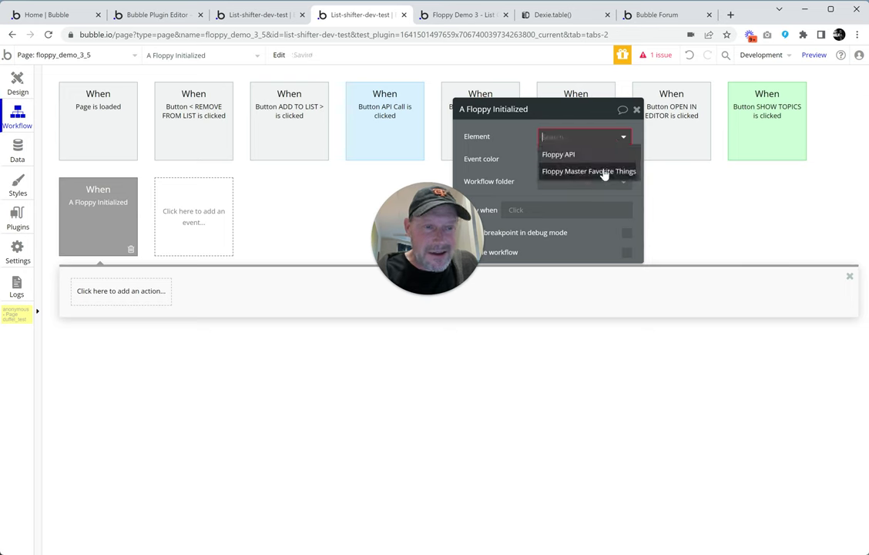
pyautogui.click(603, 171)
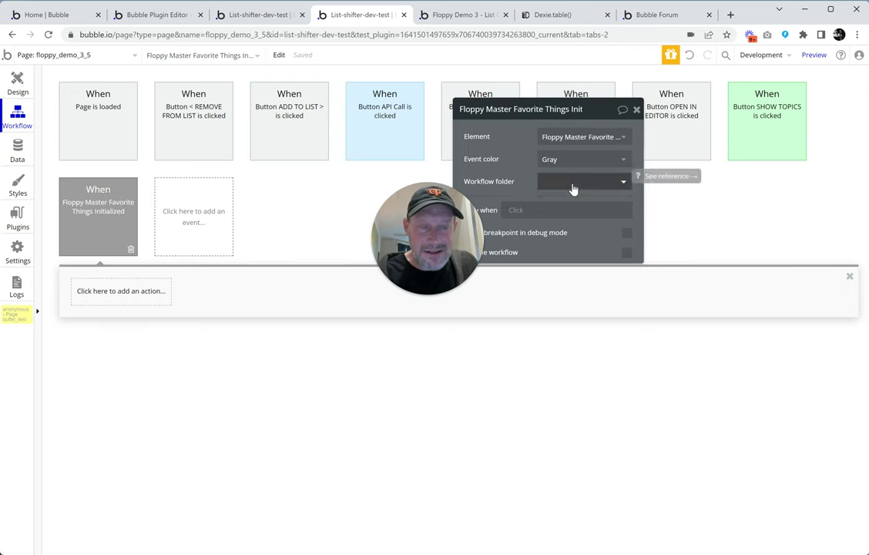
# Step: Set the event color of the Floppy Master Favorite Things Initialized event to Brown
pyautogui.click(603, 163)
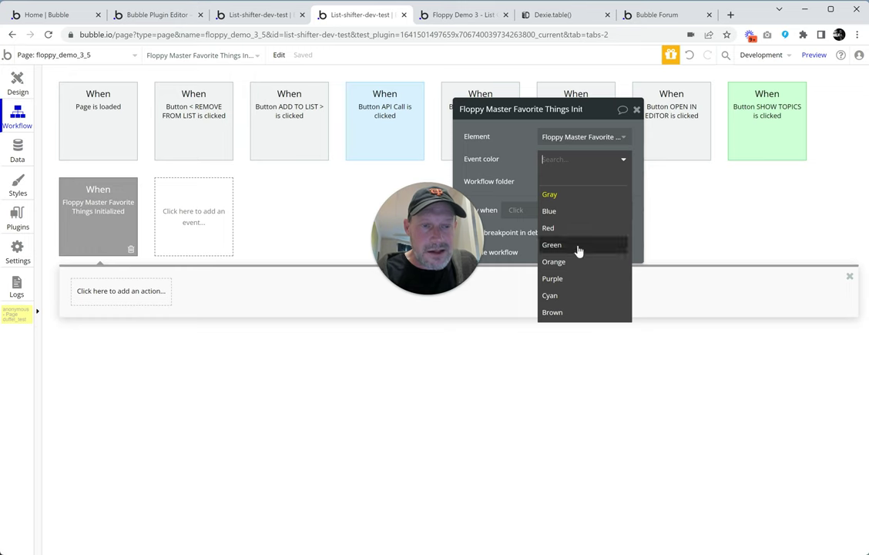
pyautogui.click(568, 313)
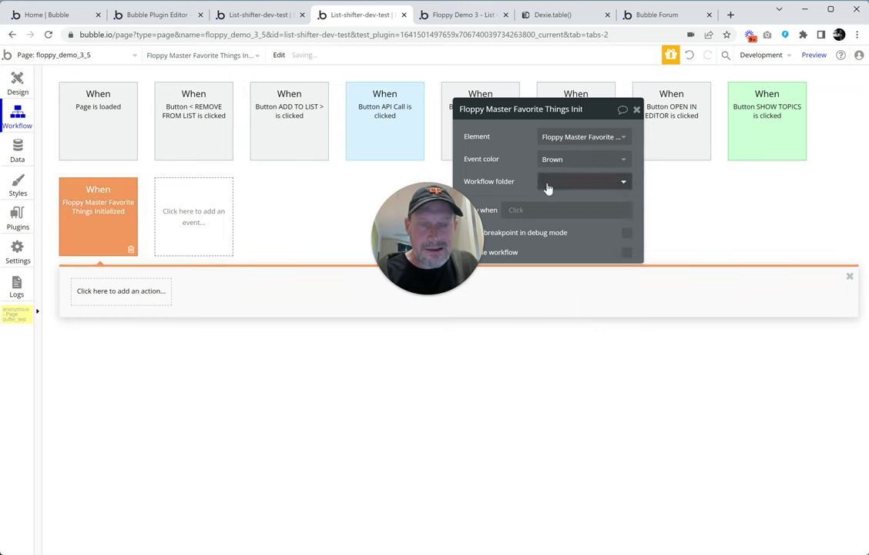
pyautogui.moveTo(401, 223); pyautogui.dragTo(162, 255)
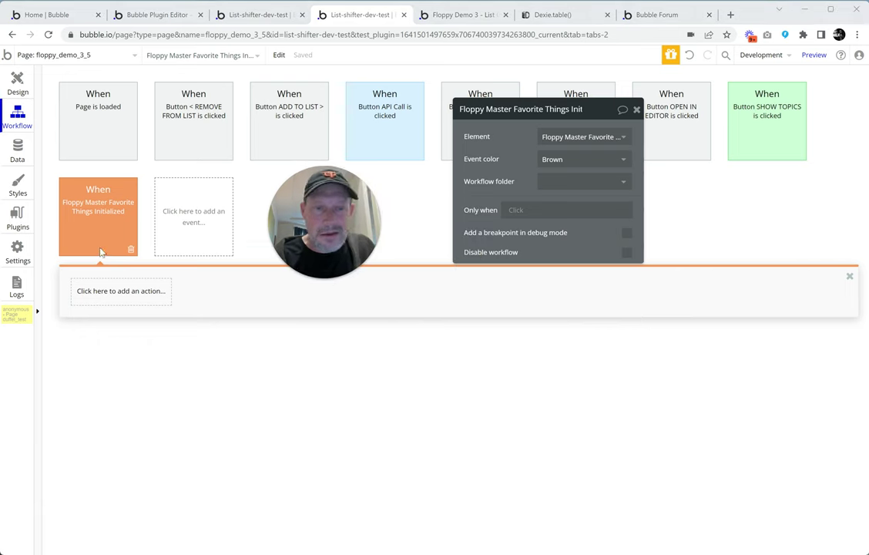
pyautogui.moveTo(124, 242)
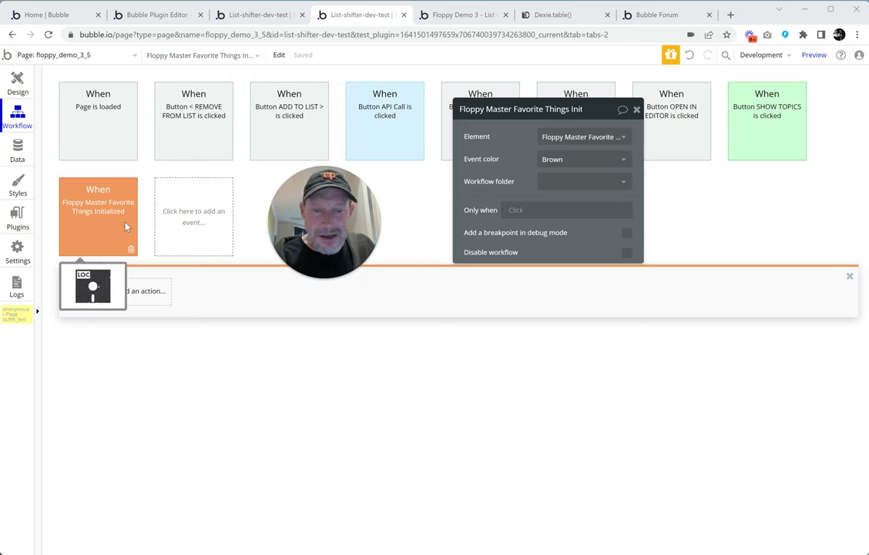
# Step: Add a Set RAM List Value a Floppy action to the Floppy Master Favorite Things Initialized workflow
pyautogui.click(139, 303)
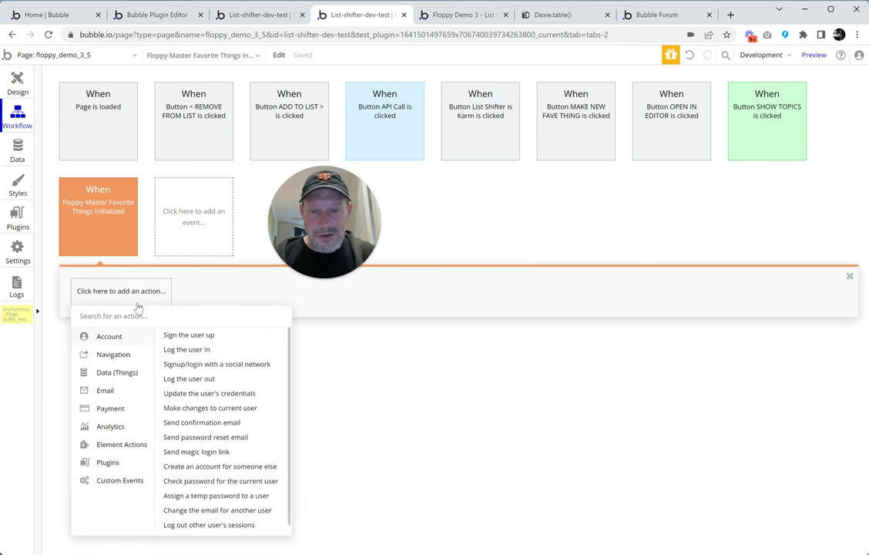
pyautogui.moveTo(127, 448)
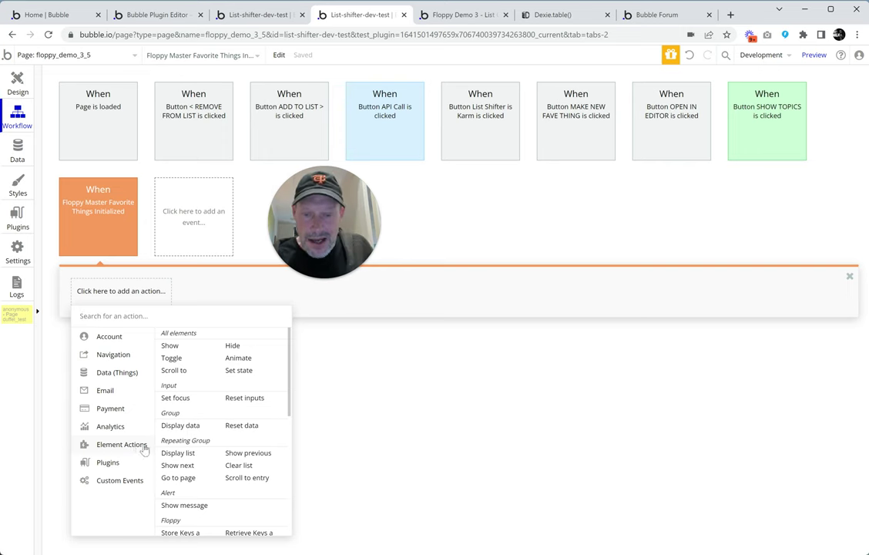
pyautogui.scroll(-1, 208, 449)
pyautogui.scroll(-1, 207, 448)
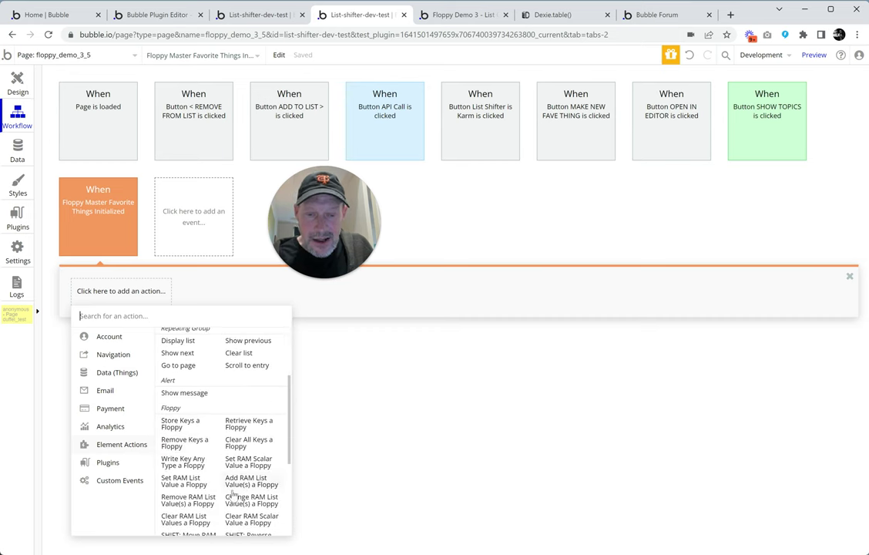
pyautogui.scroll(-1, 190, 510)
pyautogui.scroll(-1, 189, 510)
pyautogui.scroll(3, 203, 482)
pyautogui.scroll(-2, 203, 482)
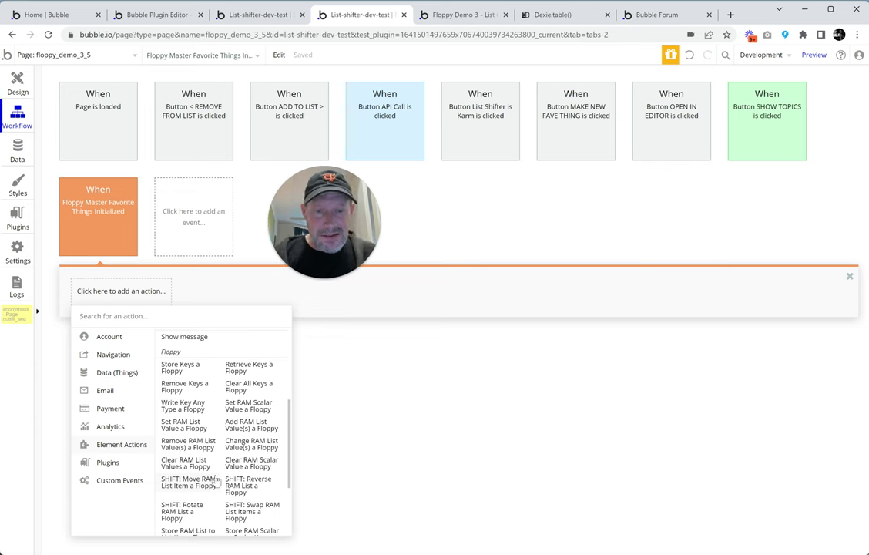
pyautogui.write('ram list')
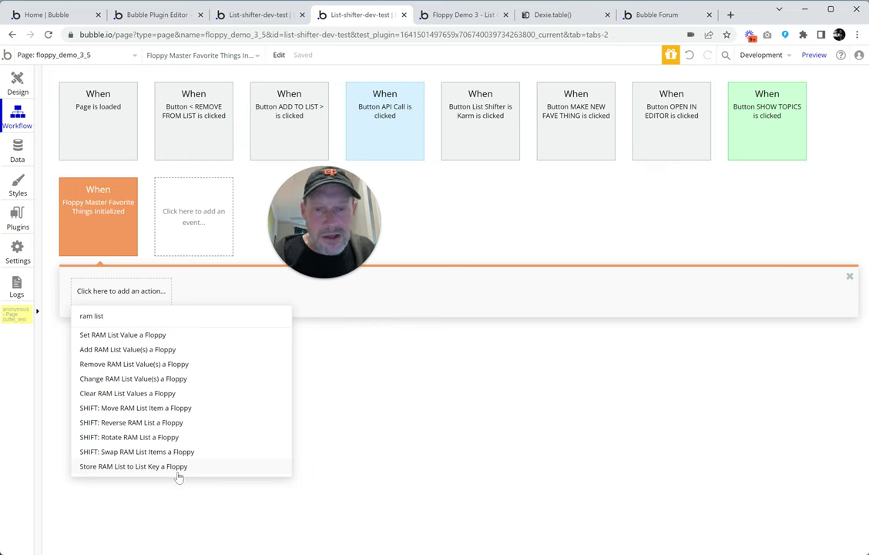
pyautogui.click(152, 335)
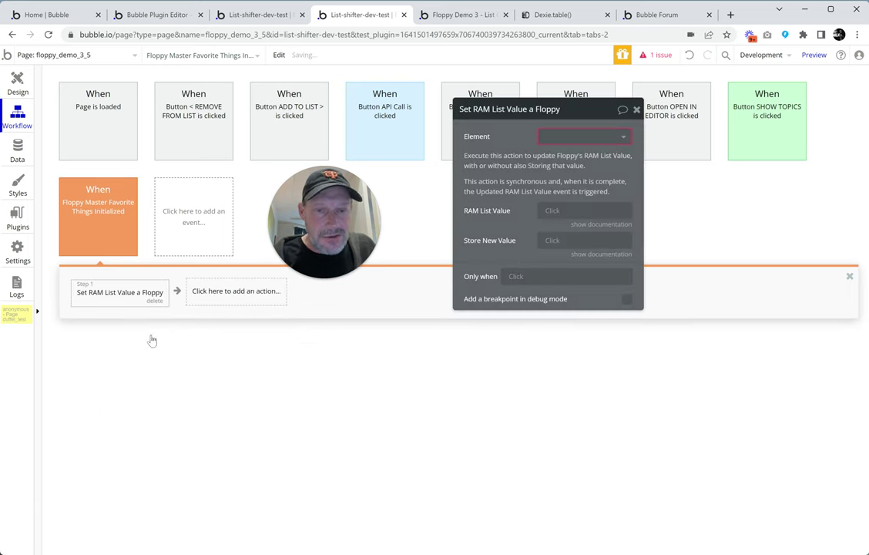
# Step: Set the Element of the Set RAM List Value action to Floppy Master Favorite Things
pyautogui.moveTo(578, 110); pyautogui.dragTo(551, 177)
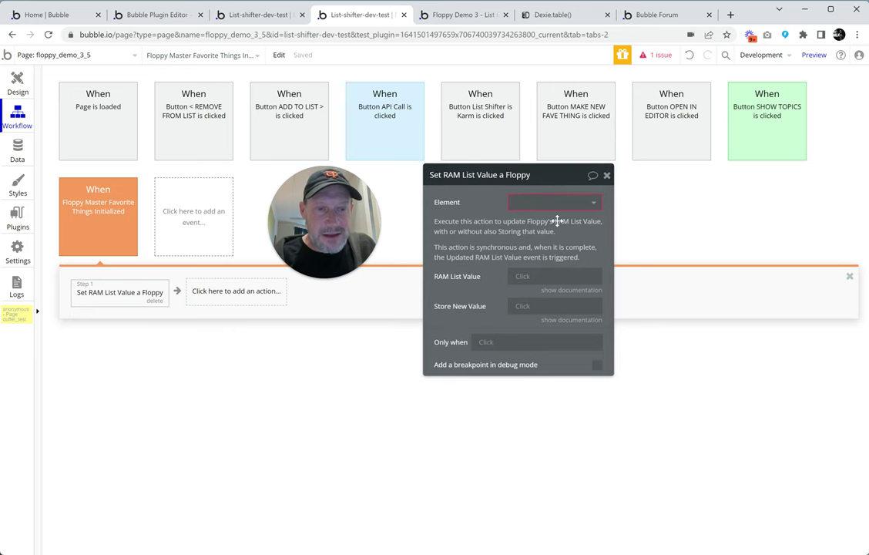
pyautogui.click(559, 205)
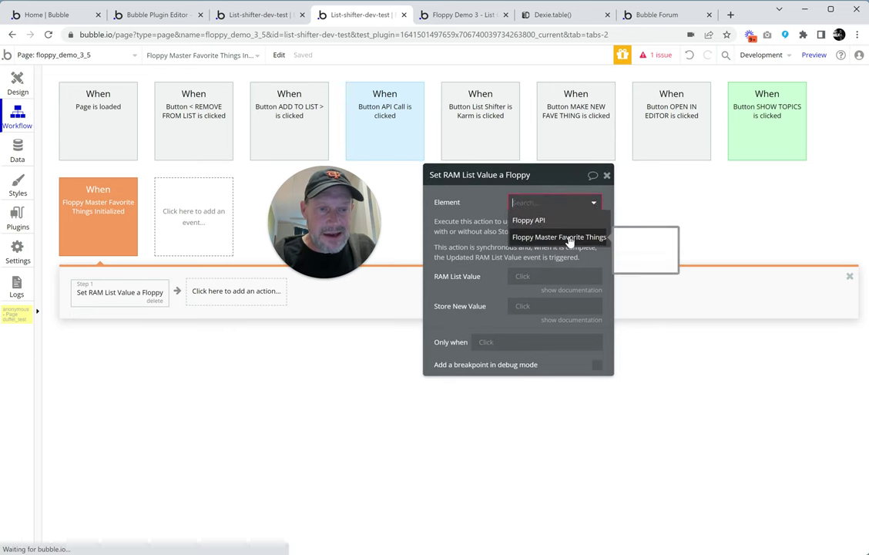
pyautogui.click(567, 236)
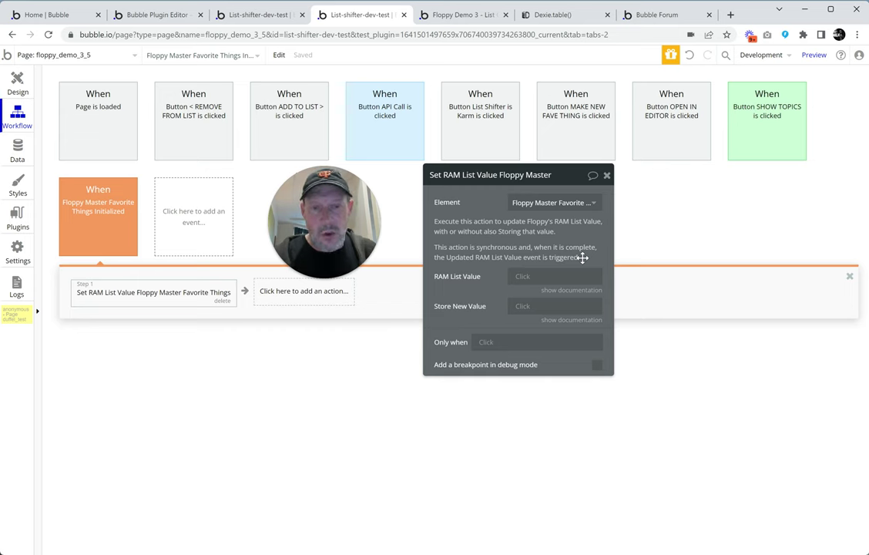
# Step: Set the Set RAM List Value action's RAM List Value to a search for Favorite Things sorted by Created Date
pyautogui.moveTo(139, 291)
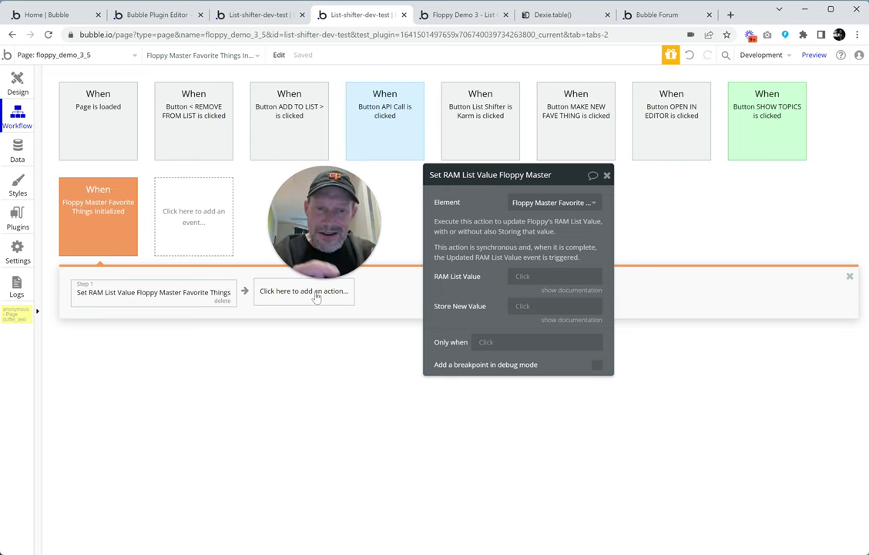
pyautogui.click(111, 228)
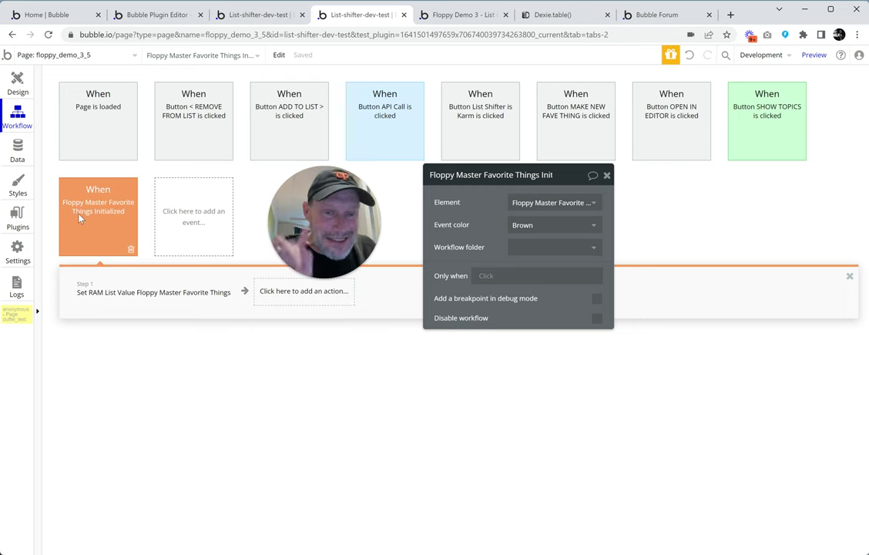
pyautogui.click(140, 298)
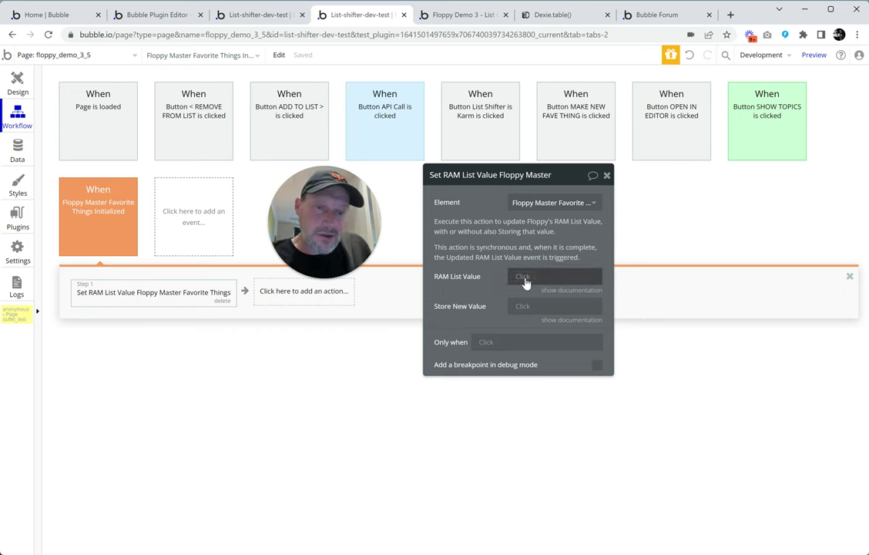
pyautogui.click(524, 283)
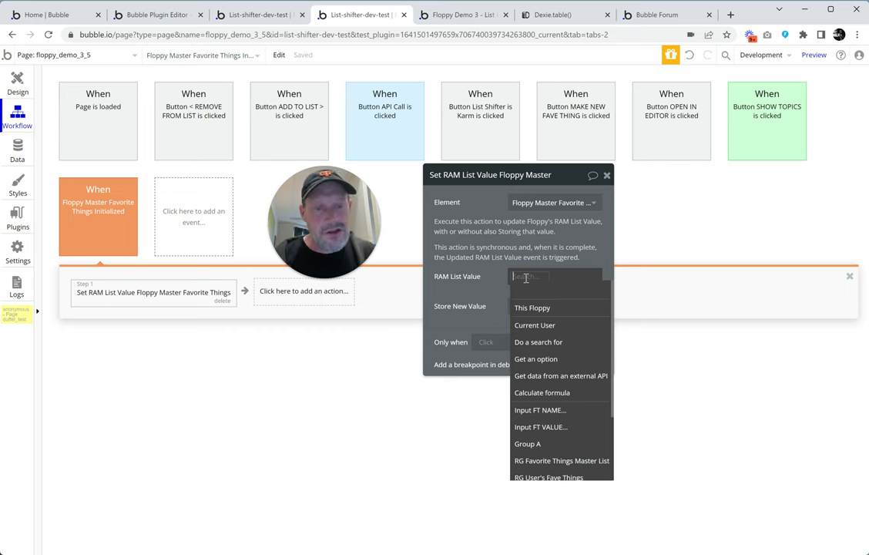
pyautogui.write('do')
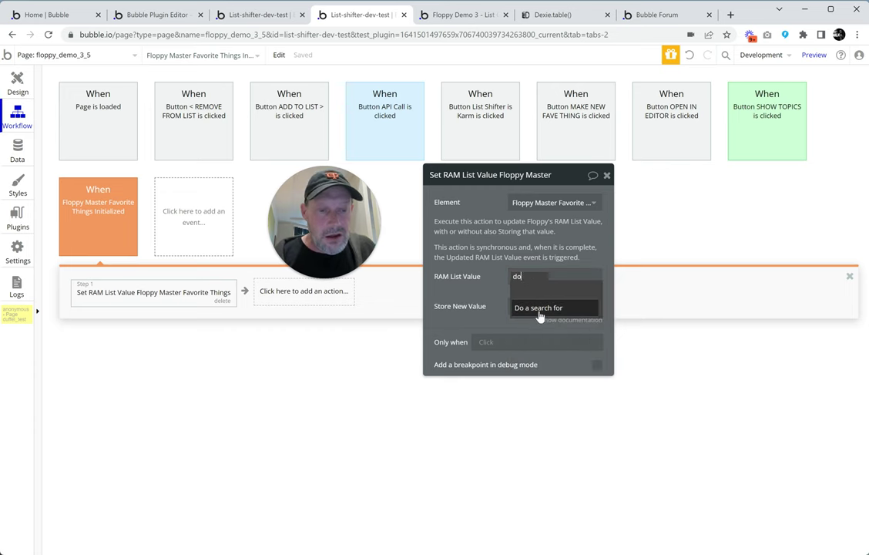
pyautogui.click(539, 311)
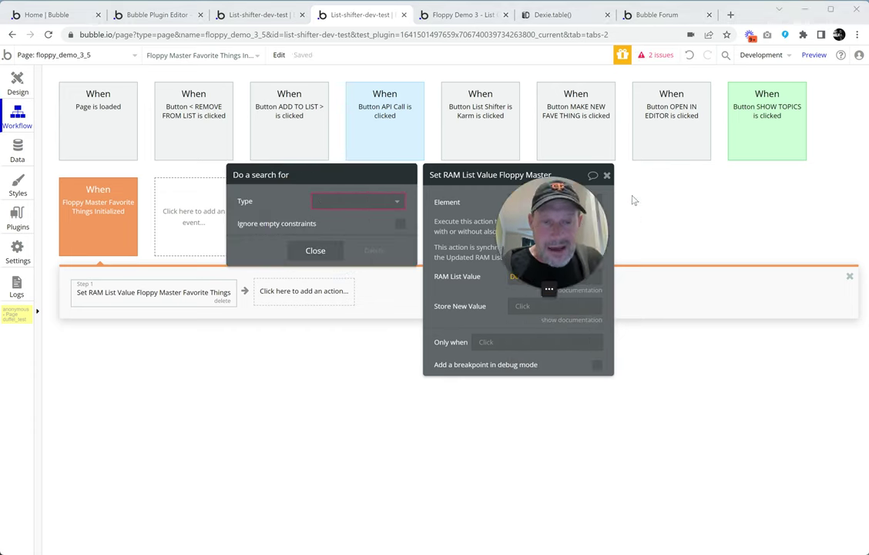
pyautogui.click(354, 201)
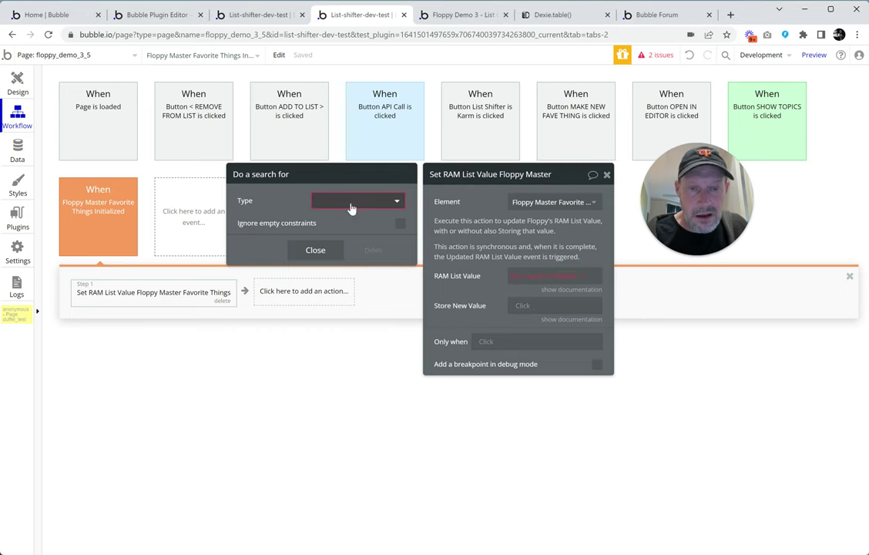
pyautogui.write('fav')
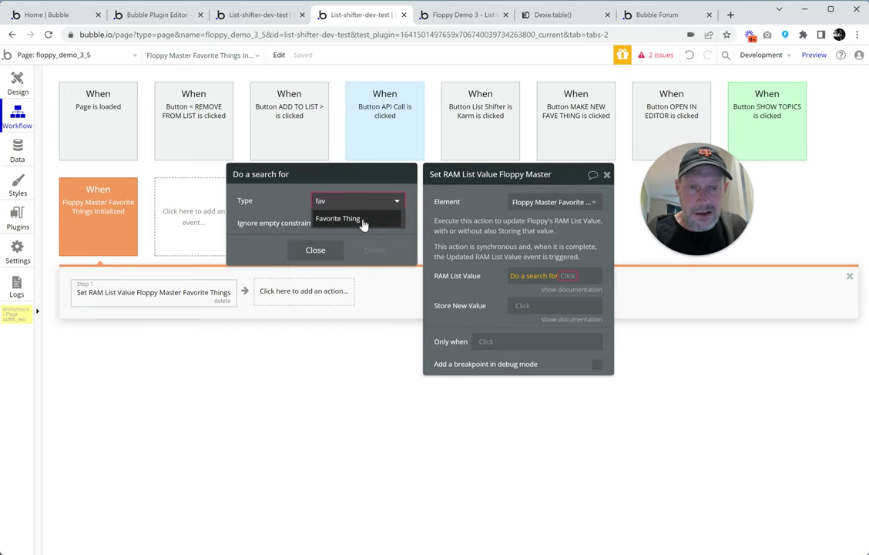
pyautogui.click(359, 218)
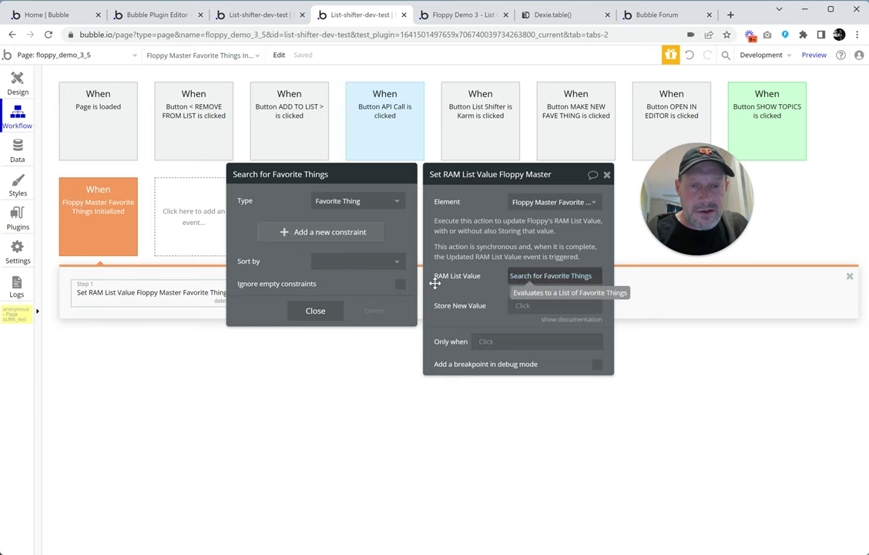
pyautogui.click(359, 263)
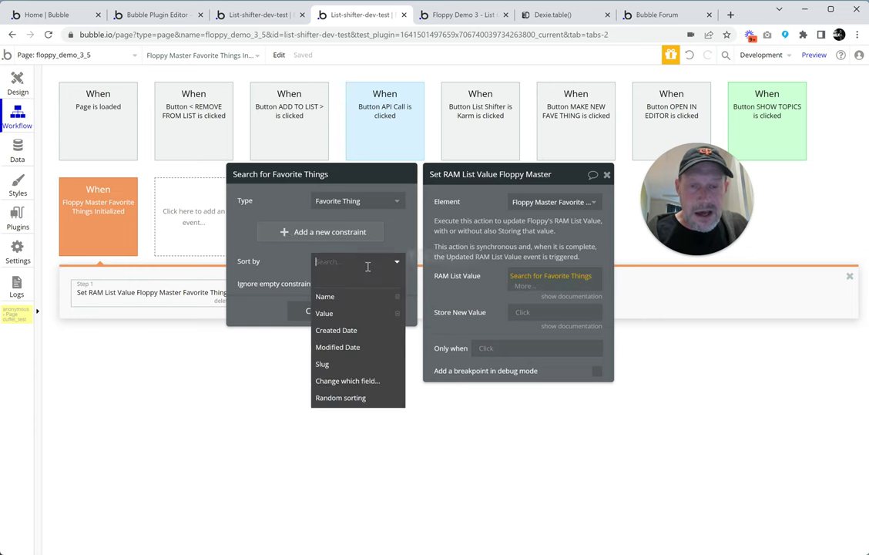
pyautogui.click(356, 330)
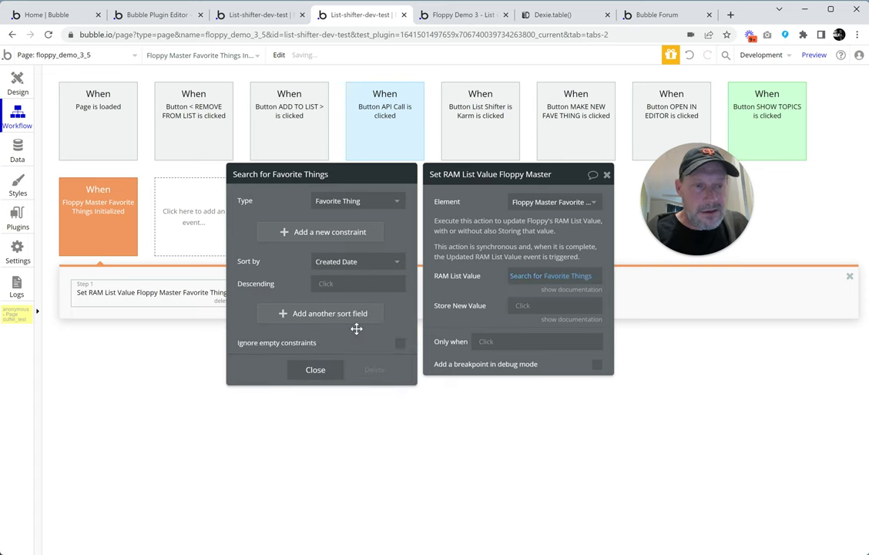
# Step: Limit the Favorite Things search in the RAM List Value to items until #50
pyautogui.click(592, 284)
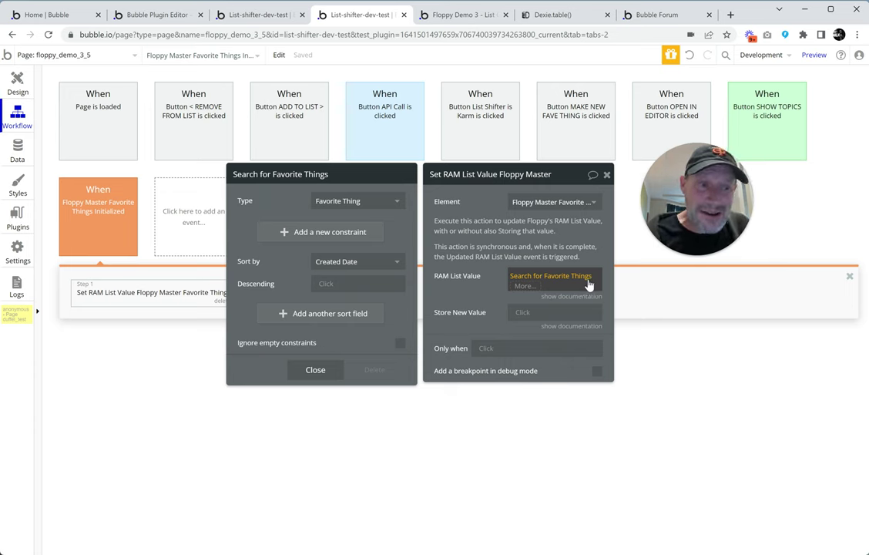
pyautogui.click(523, 285)
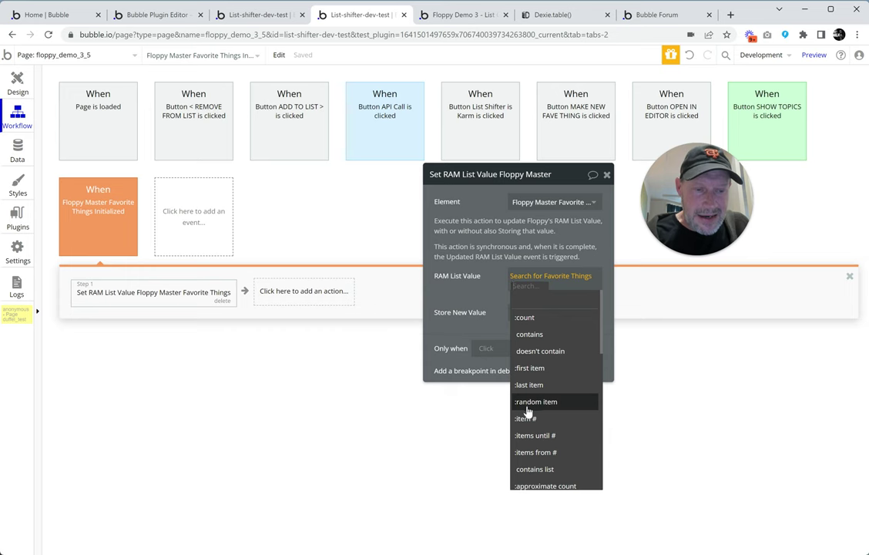
pyautogui.click(535, 436)
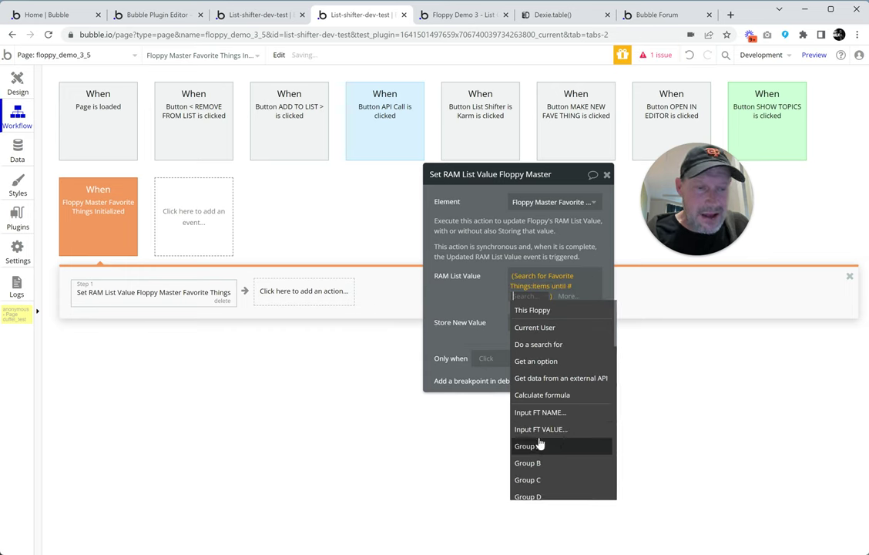
pyautogui.write('50')
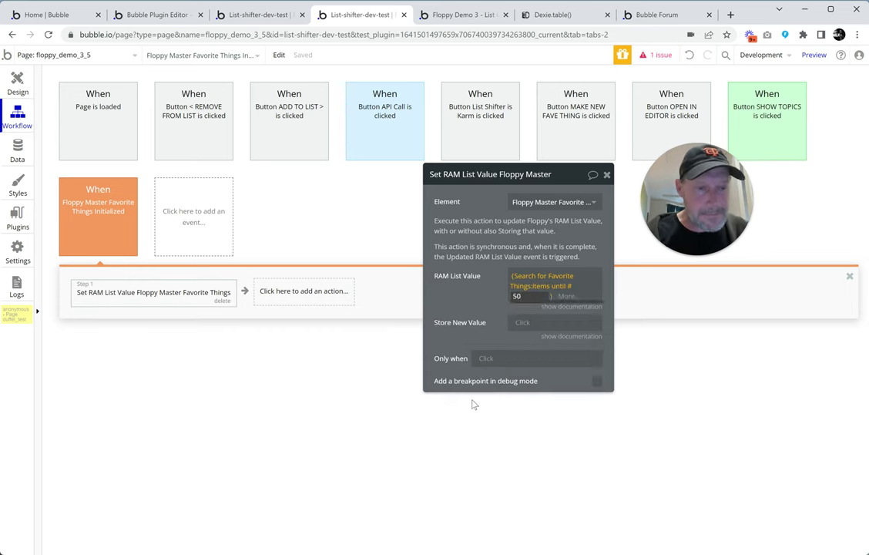
pyautogui.click(483, 301)
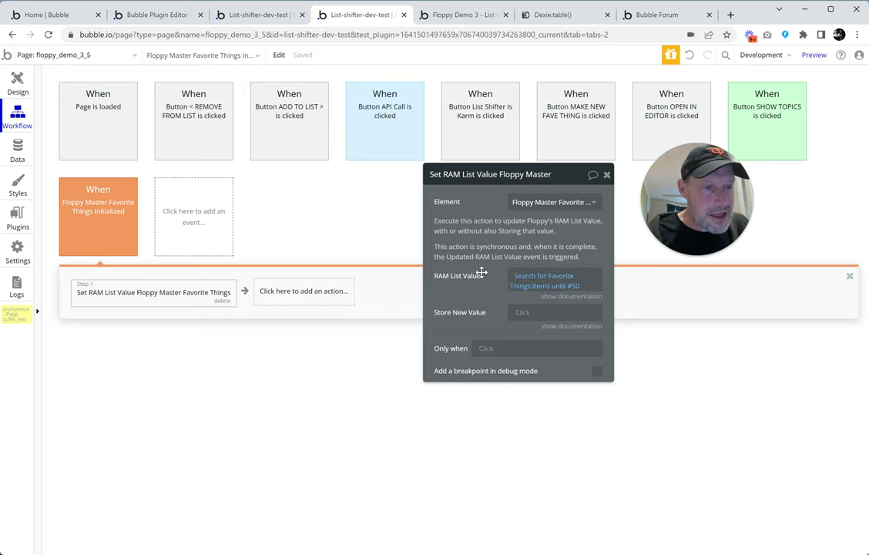
# Step: Look up the Expression parentheses experimental feature in the app's version settings and return to the page's workflows
pyautogui.click(15, 203)
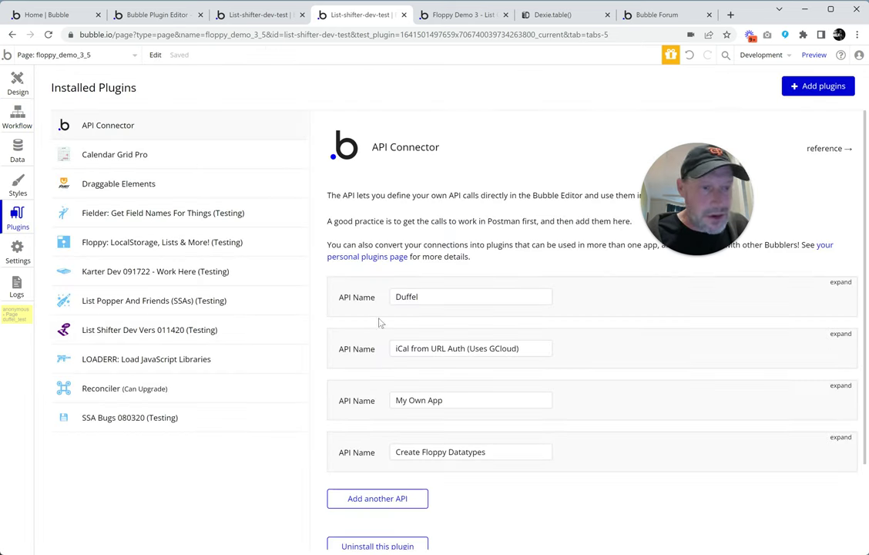
pyautogui.click(17, 250)
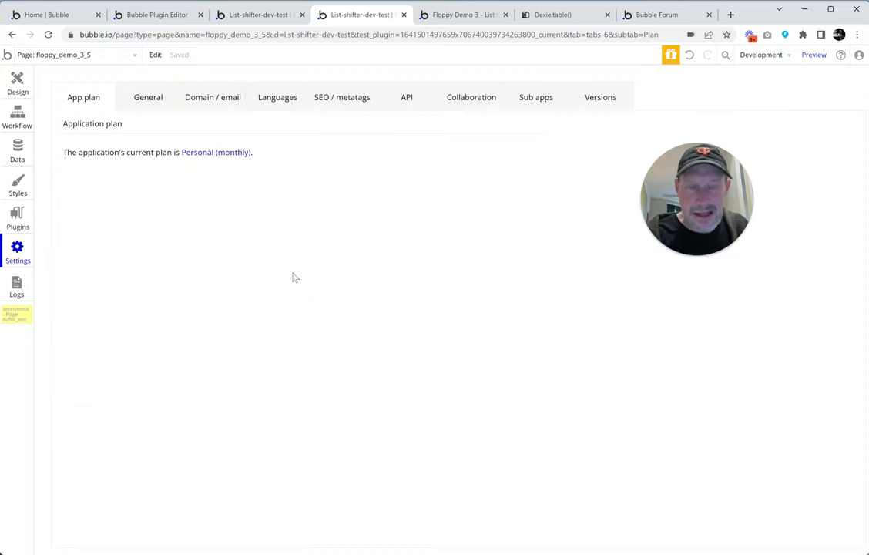
pyautogui.scroll(-1, 394, 232)
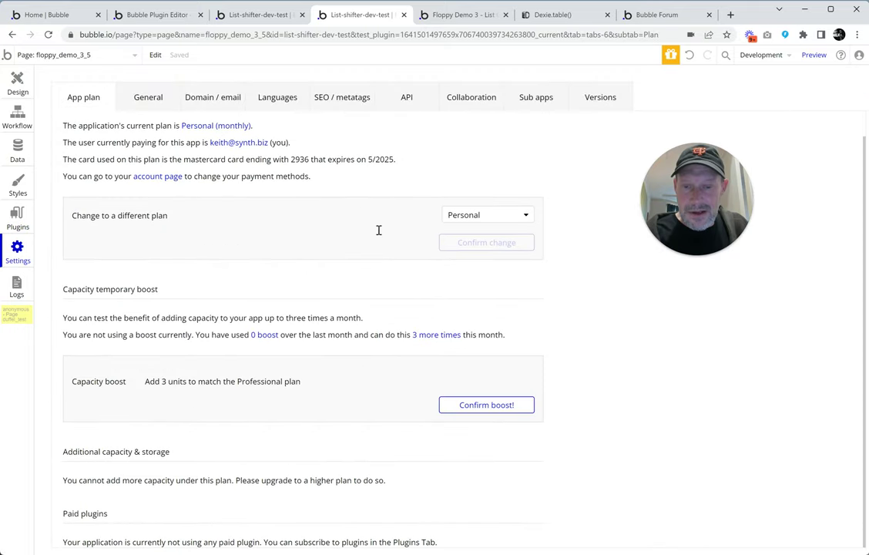
pyautogui.scroll(1, 338, 297)
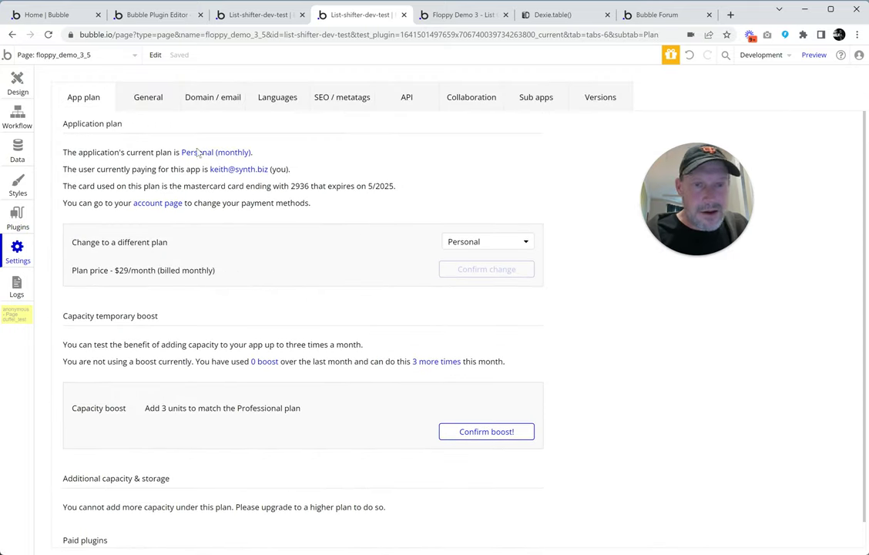
pyautogui.click(150, 98)
pyautogui.scroll(-4, 339, 226)
pyautogui.scroll(-3, 338, 227)
pyautogui.scroll(1, 262, 154)
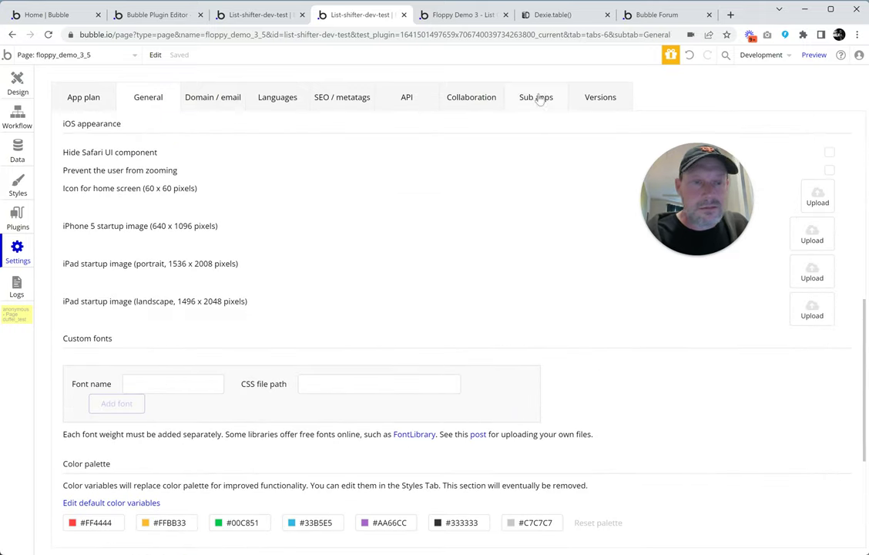
pyautogui.click(576, 100)
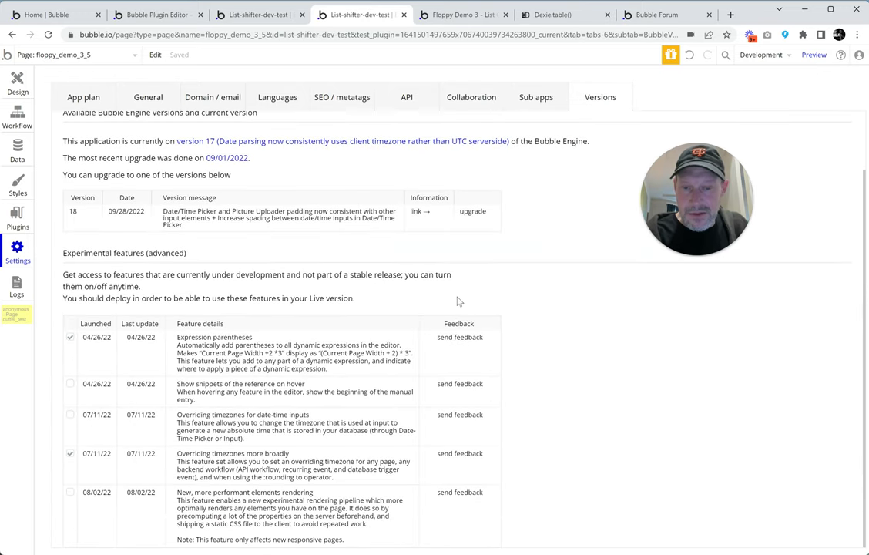
pyautogui.moveTo(175, 340); pyautogui.dragTo(357, 375)
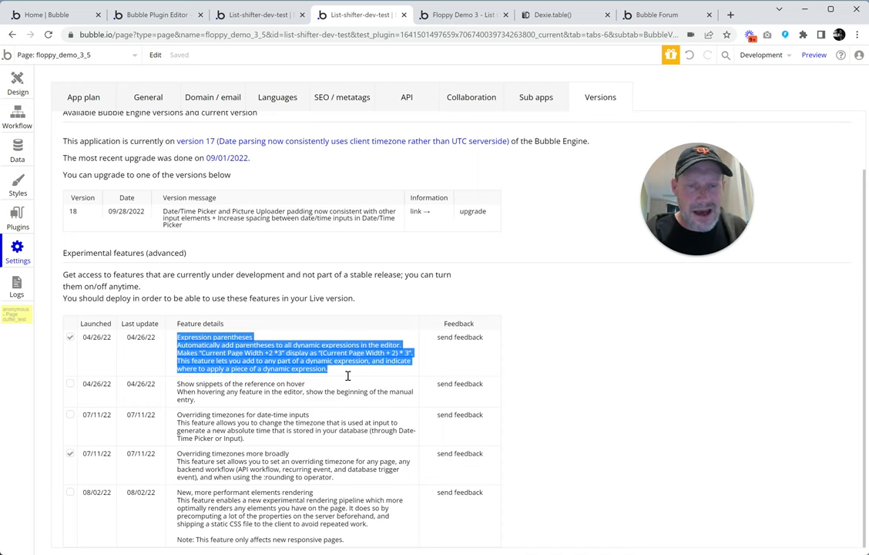
pyautogui.click(28, 124)
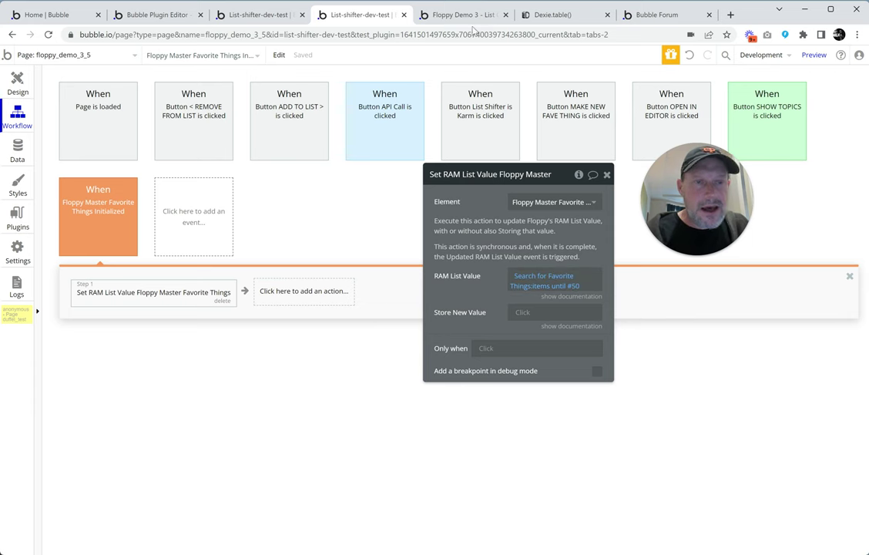
# Step: Check the outdated floppy_demo_3 preview page in its browser tab and close it
pyautogui.click(418, 15)
pyautogui.click(406, 61)
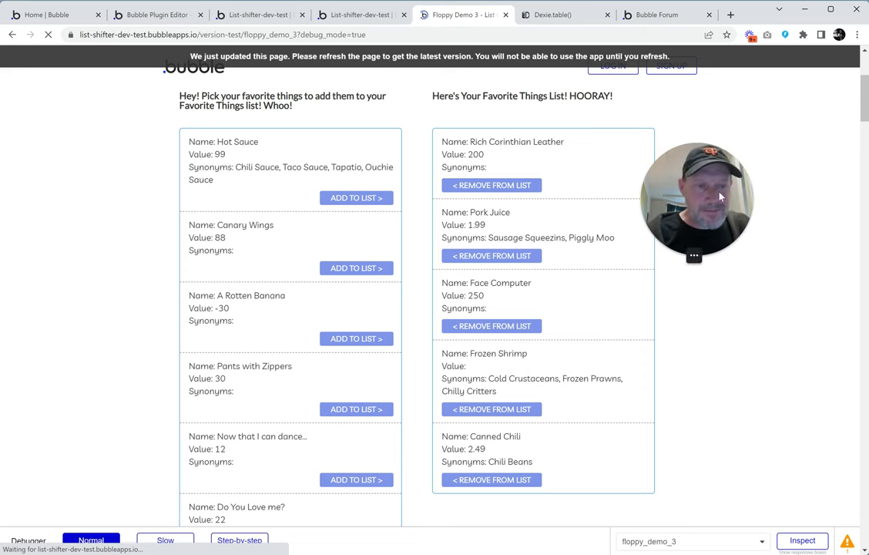
pyautogui.moveTo(712, 240)
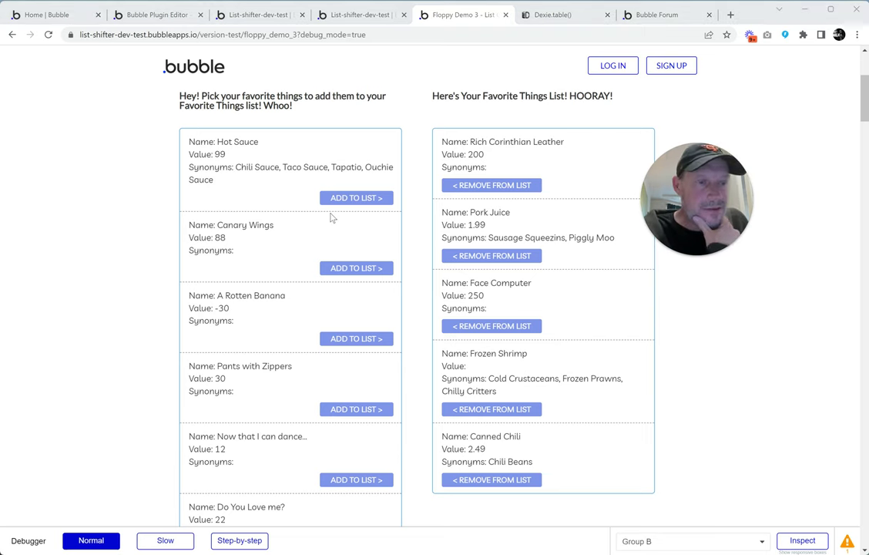
pyautogui.click(362, 34)
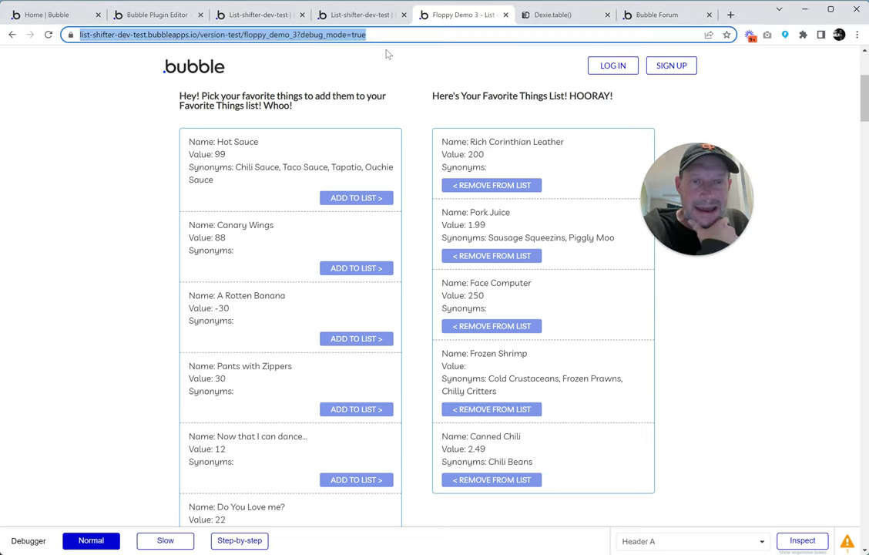
pyautogui.click(505, 15)
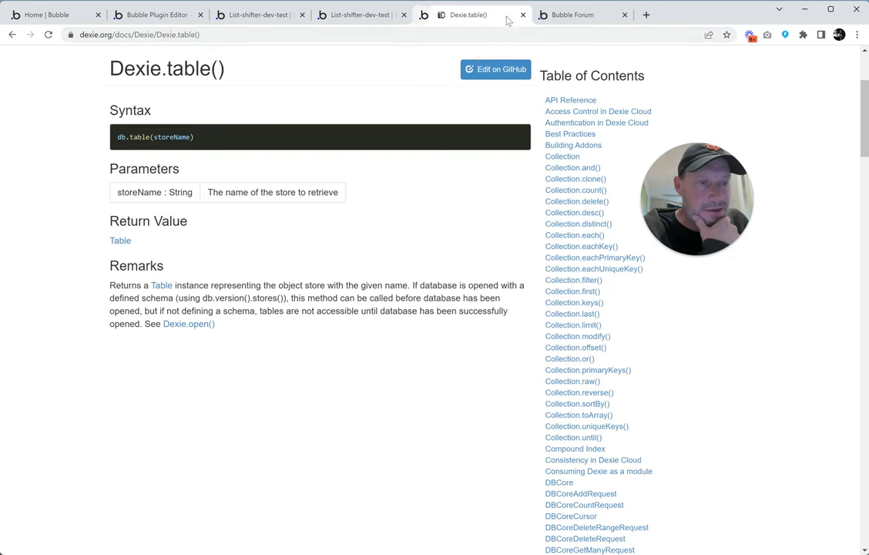
# Step: Preview the floppy_demo_3_5 page and examine the pick list and the user's Favorite Things list on it
pyautogui.click(374, 22)
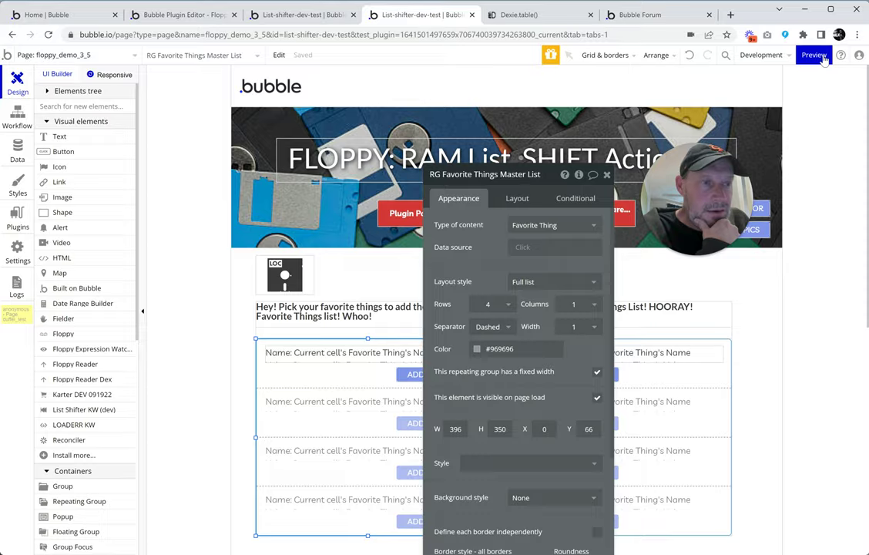
pyautogui.click(813, 54)
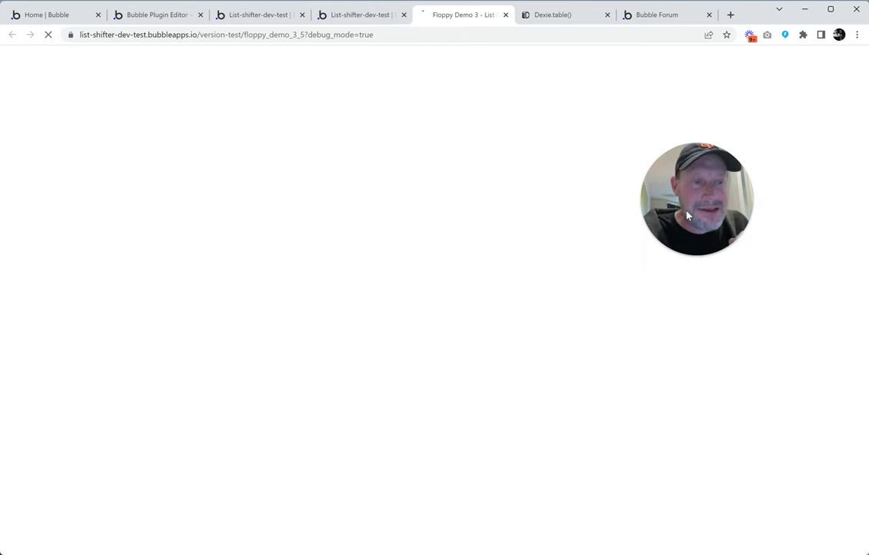
pyautogui.moveTo(685, 220)
pyautogui.moveTo(663, 243); pyautogui.dragTo(67, 216)
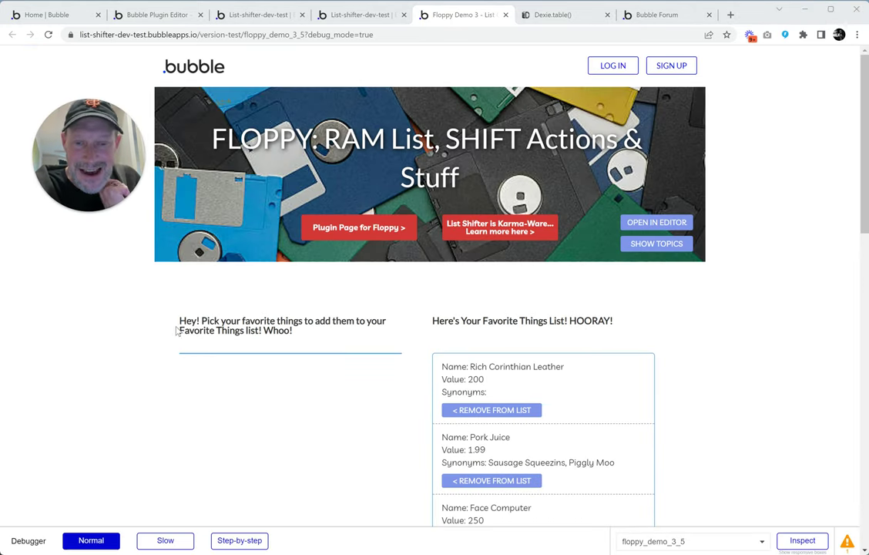
pyautogui.moveTo(183, 322); pyautogui.dragTo(304, 331)
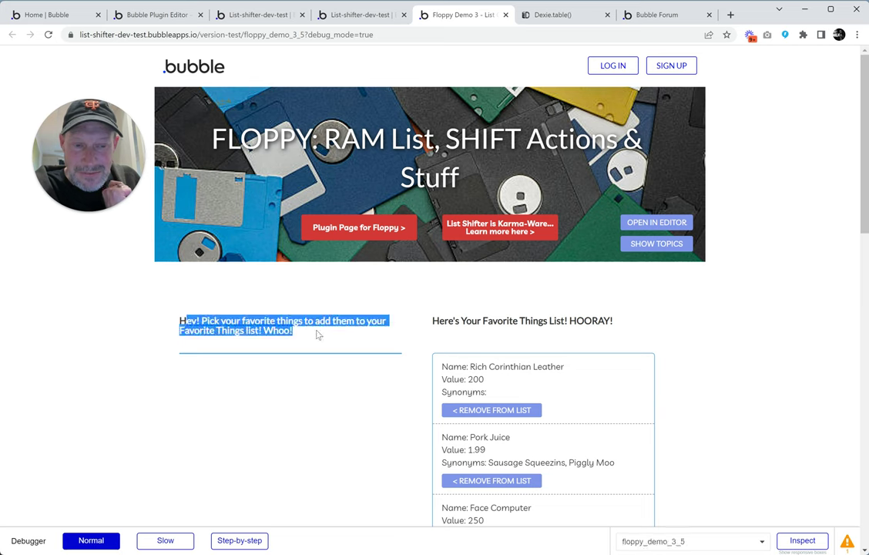
pyautogui.click(465, 346)
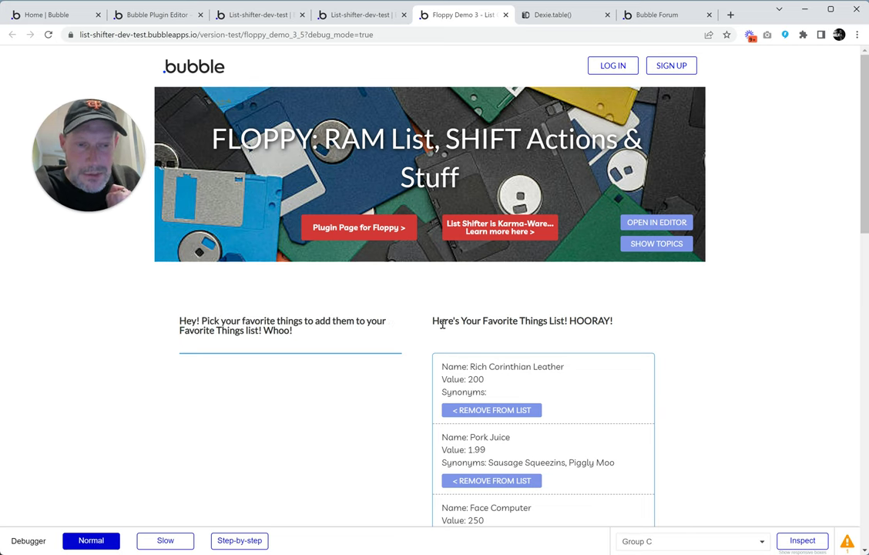
pyautogui.moveTo(433, 322); pyautogui.dragTo(589, 324)
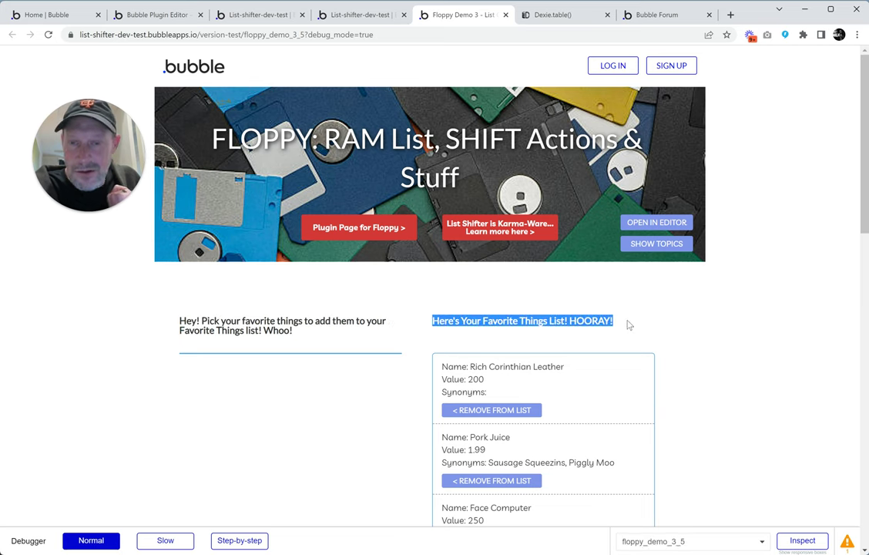
pyautogui.scroll(-3, 689, 311)
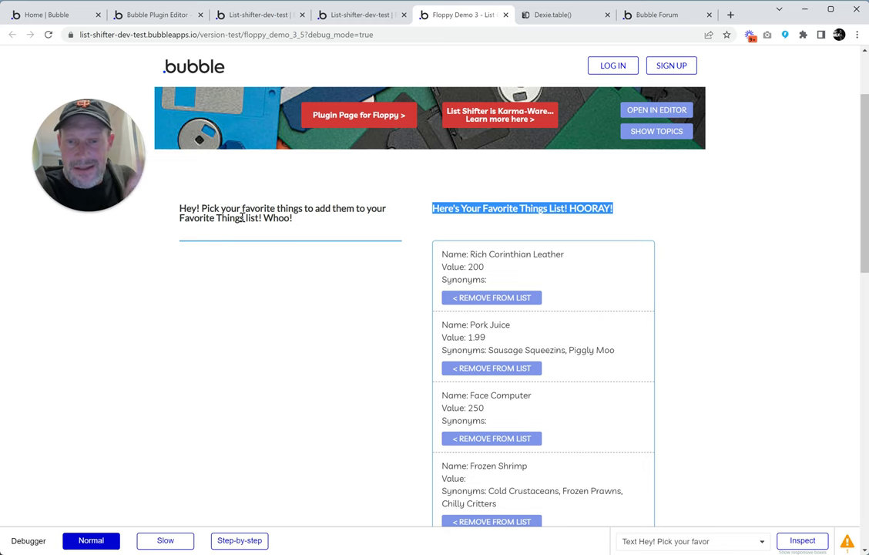
# Step: Set the RG Favorite Things Master List data source to Floppy Master Favorite Things's RAM List Values
pyautogui.click(334, 13)
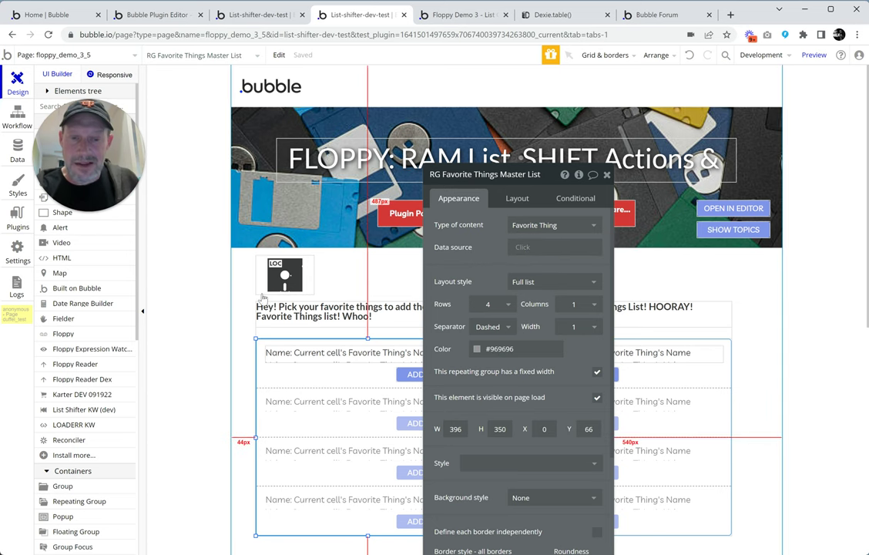
pyautogui.click(294, 266)
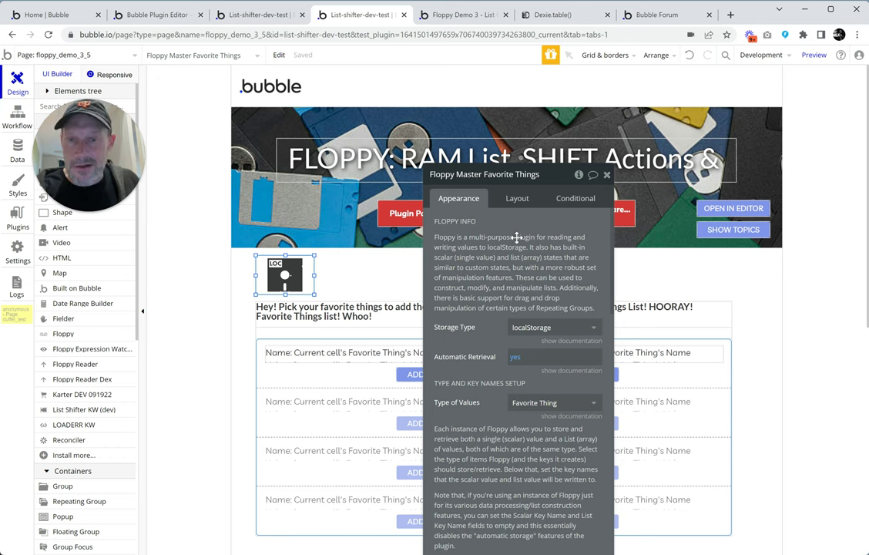
pyautogui.click(285, 384)
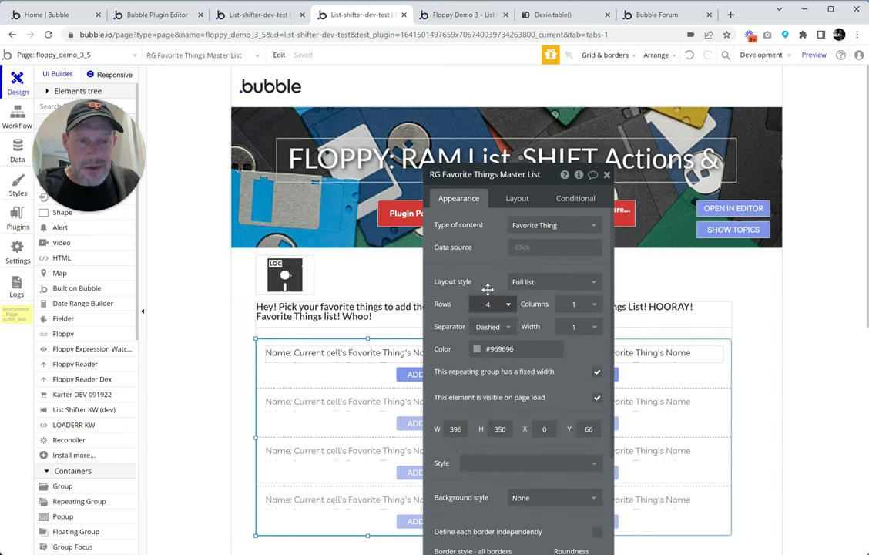
pyautogui.click(520, 248)
pyautogui.write('fl')
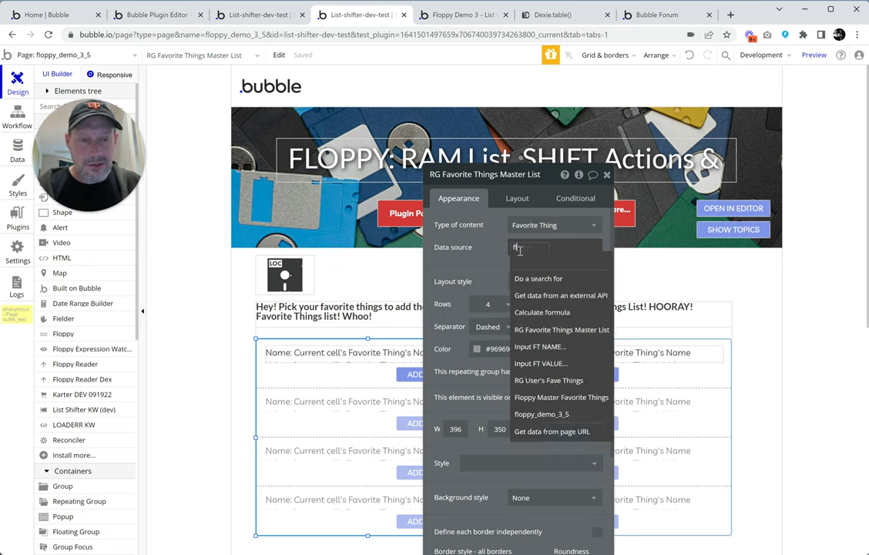
pyautogui.write('oppy')
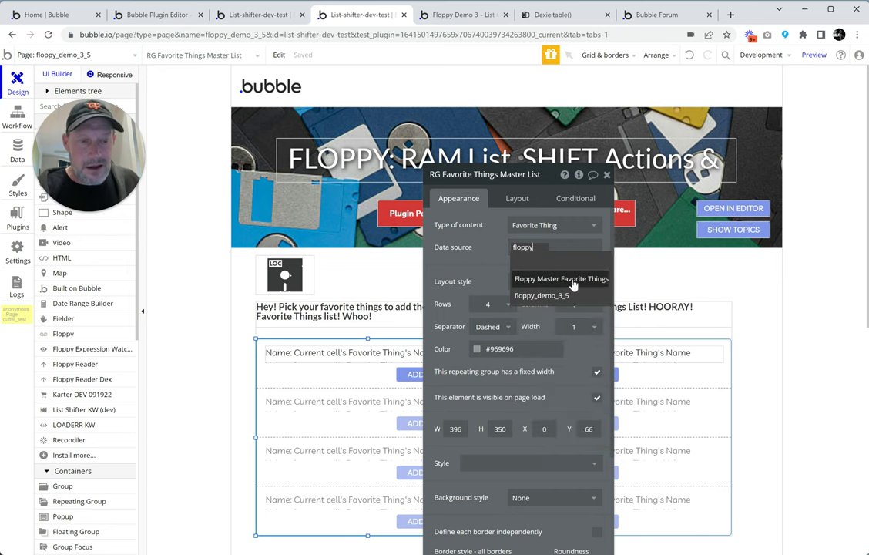
pyautogui.click(561, 278)
pyautogui.write('ram')
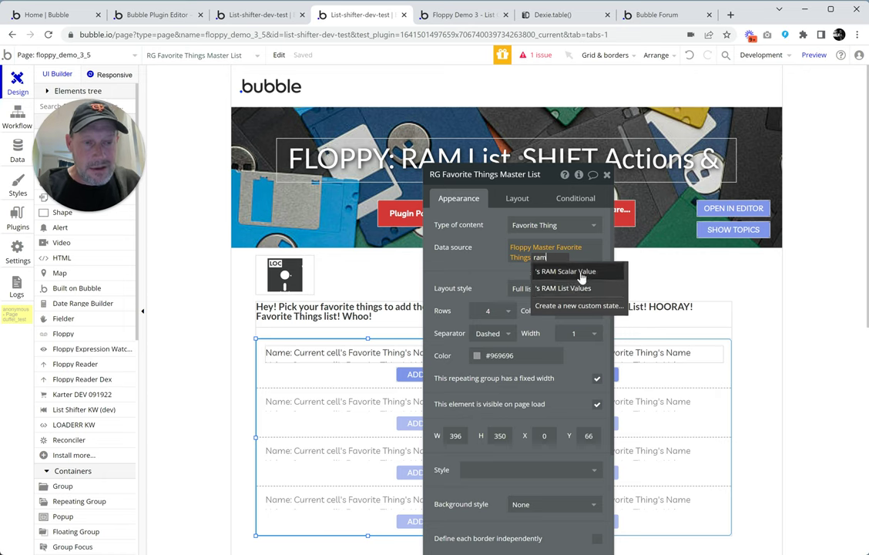
pyautogui.click(582, 289)
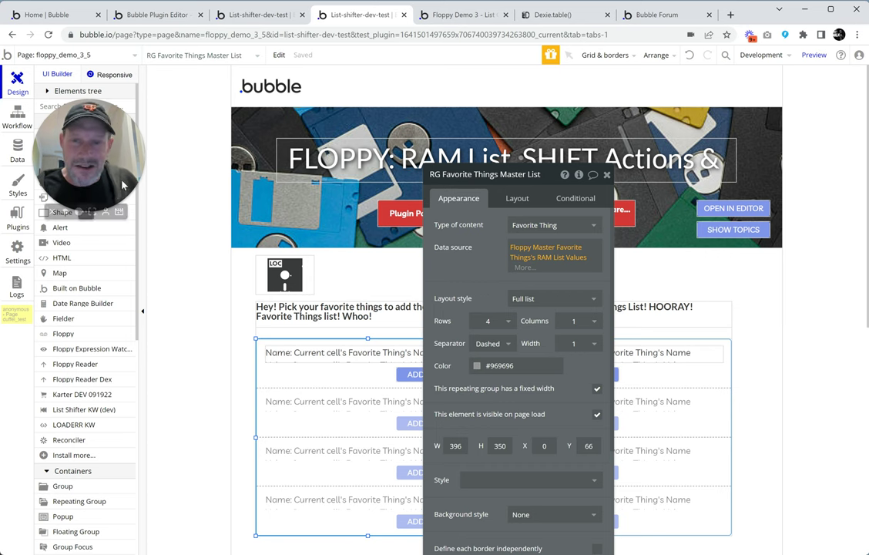
# Step: Refresh the floppy_demo_3_5 preview, then review the Set RAM List Value action in the Floppy Master Favorite Things Initialized workflow
pyautogui.moveTo(118, 183); pyautogui.dragTo(220, 231)
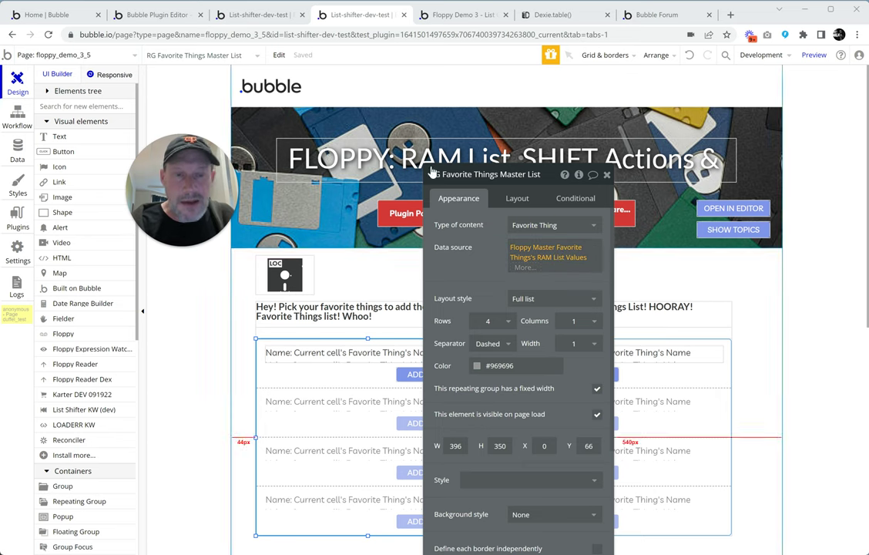
pyautogui.click(462, 15)
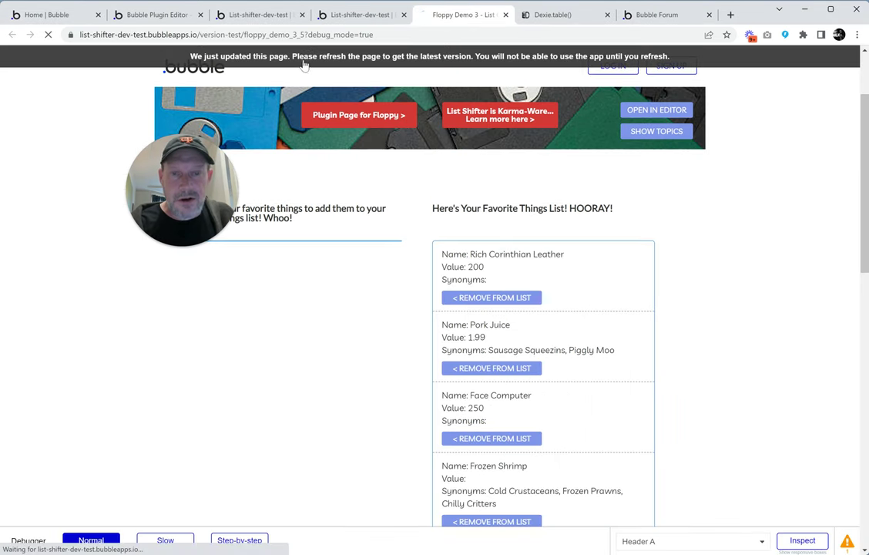
pyautogui.moveTo(184, 167); pyautogui.dragTo(604, 209)
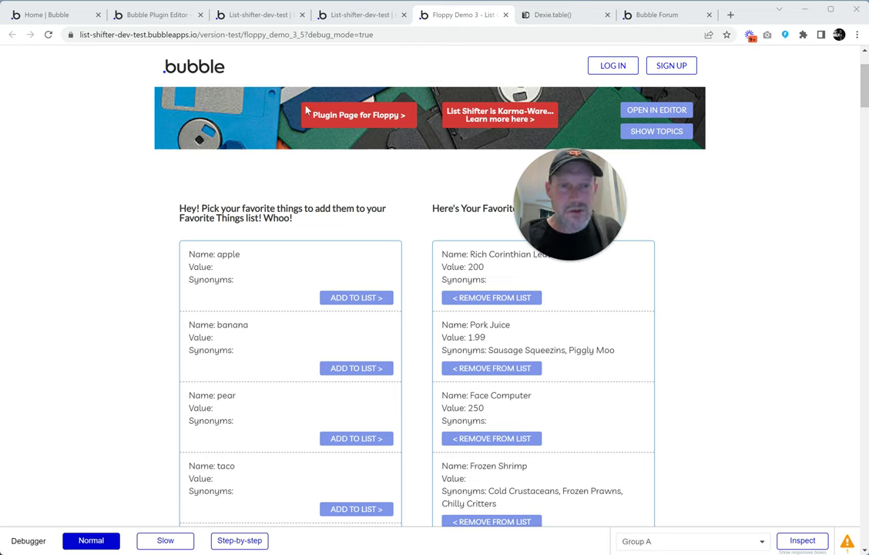
pyautogui.hotkey('ctrl', 'pageup')
pyautogui.click(30, 125)
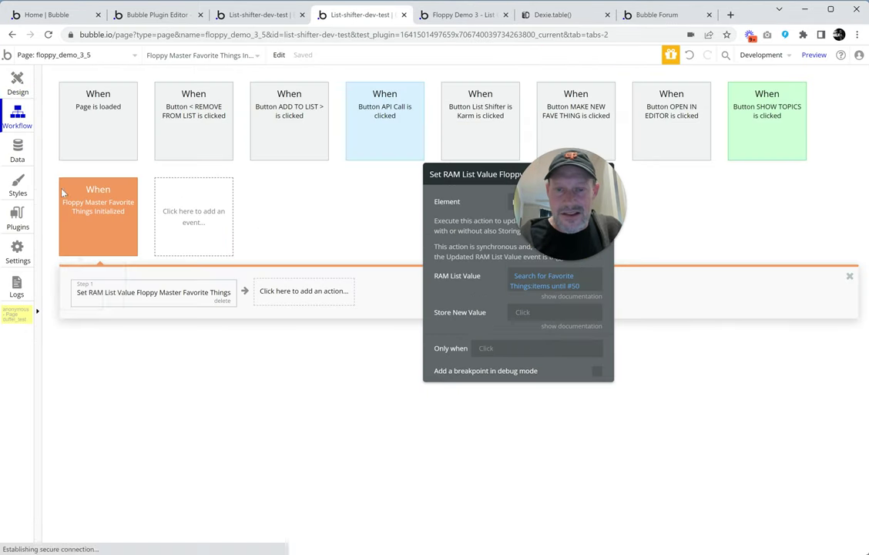
pyautogui.moveTo(109, 227)
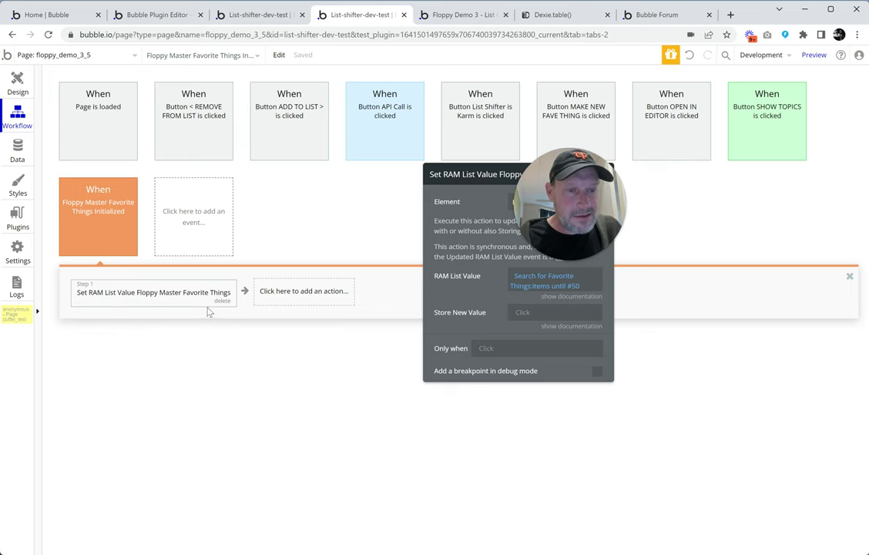
# Step: Examine the items in the master pick list on the previewed page
pyautogui.click(487, 16)
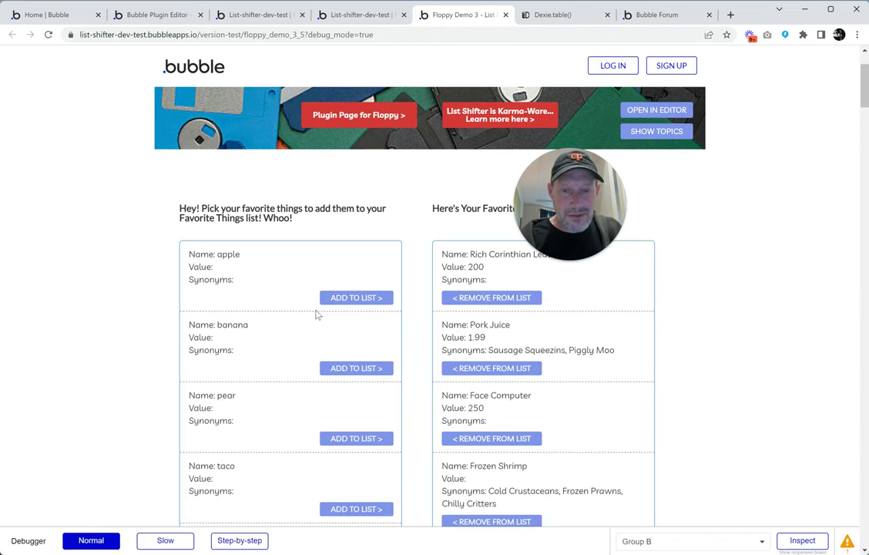
pyautogui.scroll(-3, 325, 311)
pyautogui.scroll(-6, 324, 311)
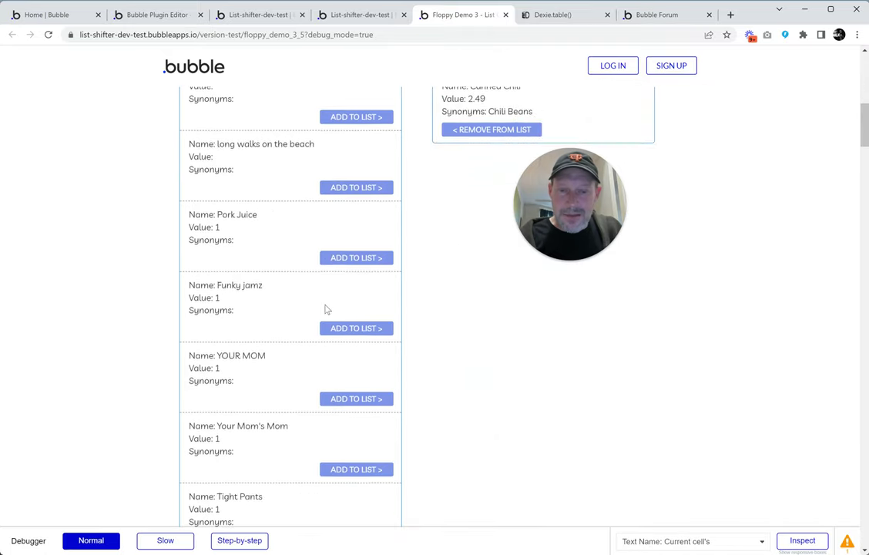
pyautogui.scroll(-4, 325, 310)
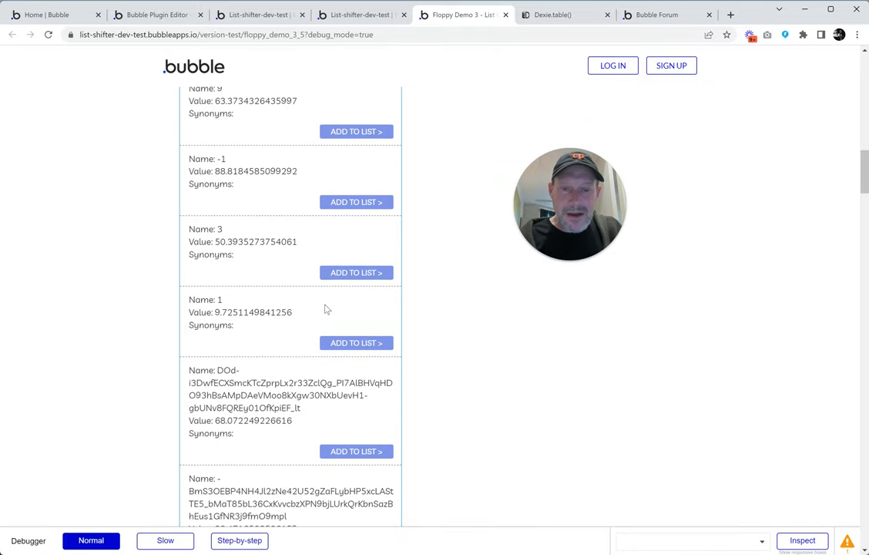
pyautogui.scroll(-5, 325, 309)
pyautogui.scroll(9, 324, 308)
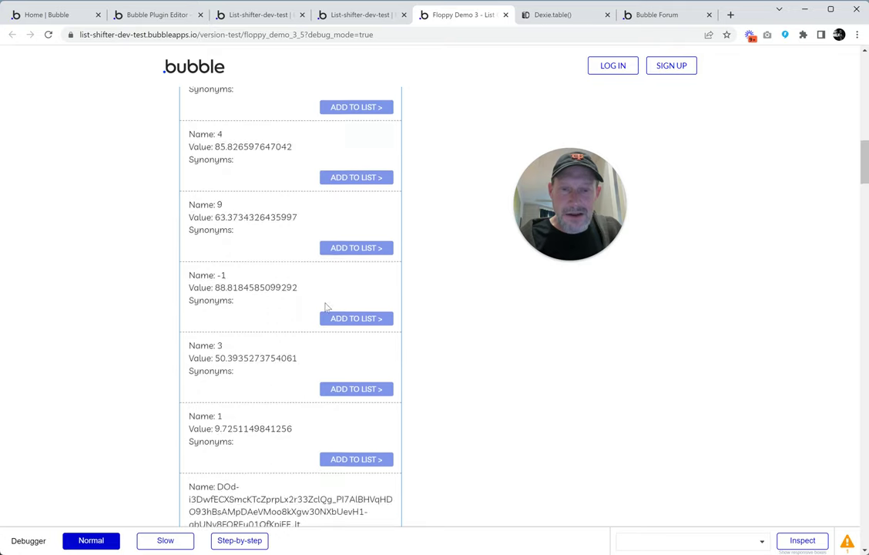
pyautogui.scroll(10, 324, 308)
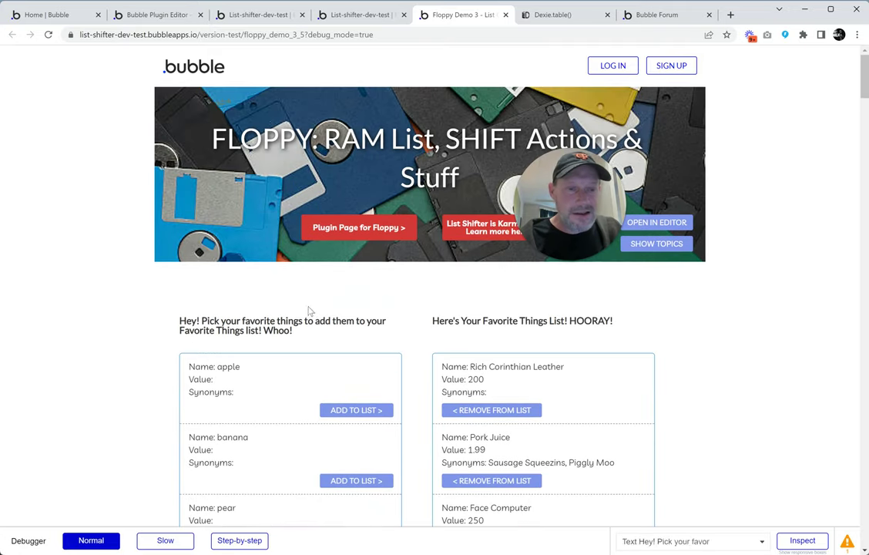
pyautogui.moveTo(574, 223); pyautogui.dragTo(144, 273)
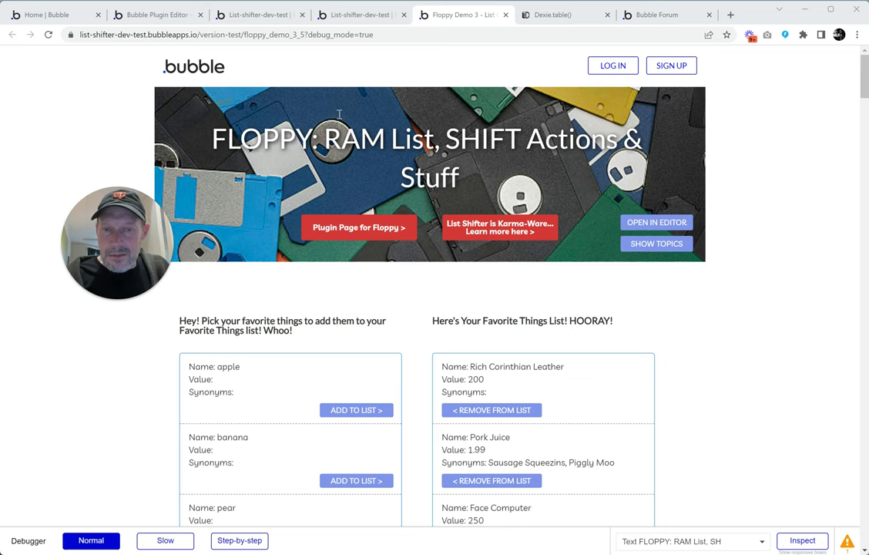
# Step: Set Descending to yes for the Created Date sort of the Favorite Things search in the RAM List Value
pyautogui.click(341, 18)
pyautogui.moveTo(117, 230); pyautogui.dragTo(353, 181)
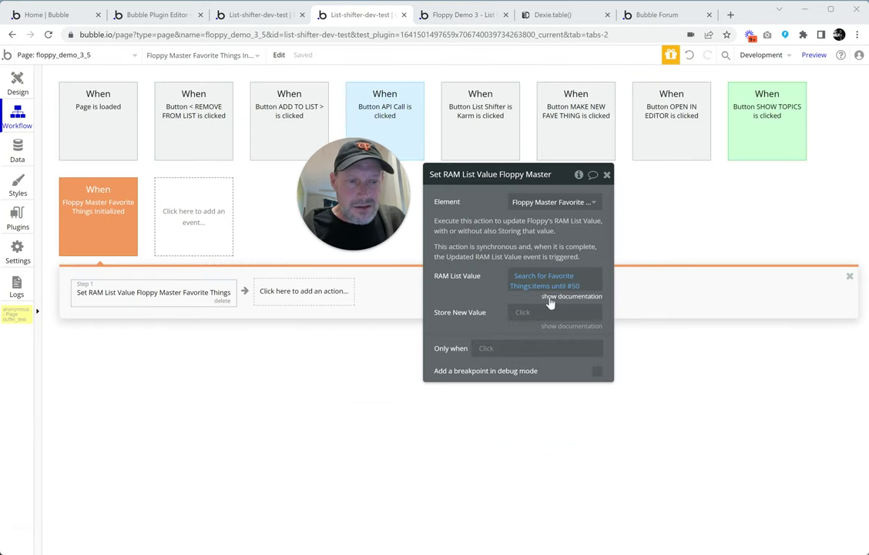
pyautogui.click(518, 288)
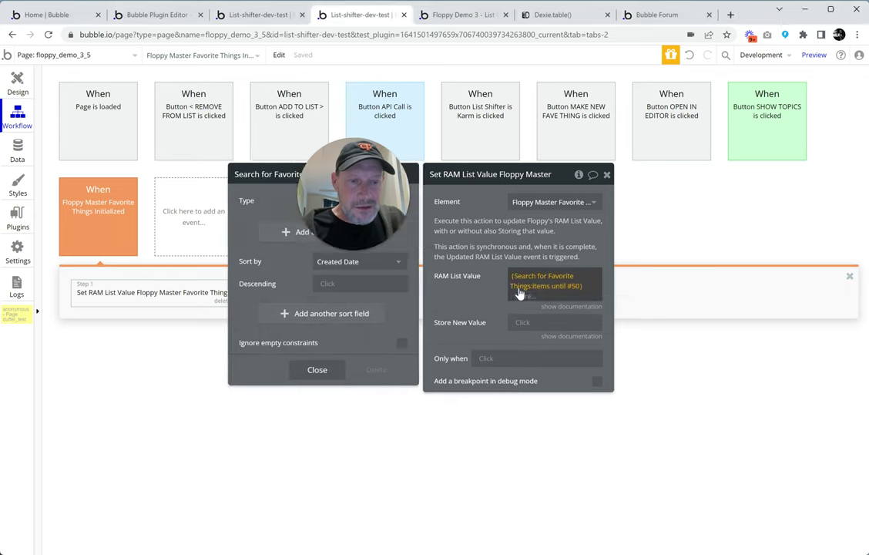
pyautogui.moveTo(318, 148); pyautogui.dragTo(581, 154)
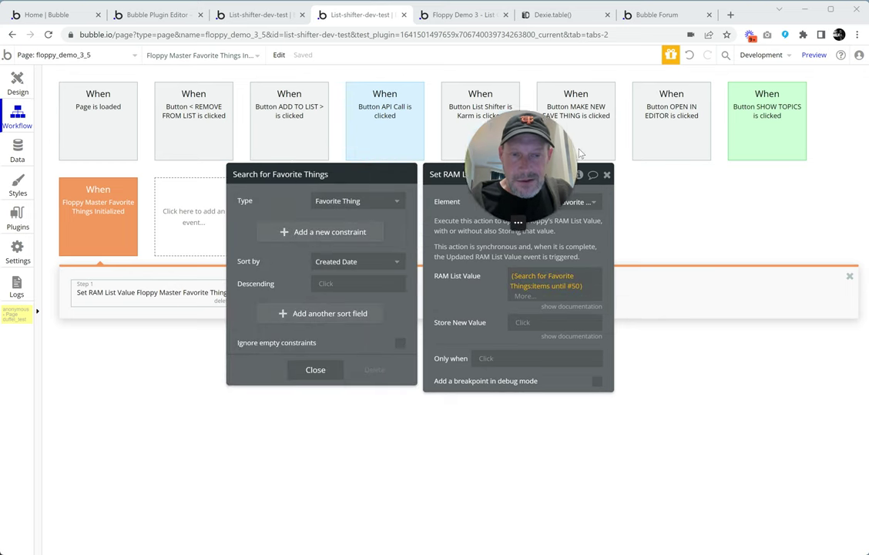
pyautogui.click(331, 285)
pyautogui.click(331, 315)
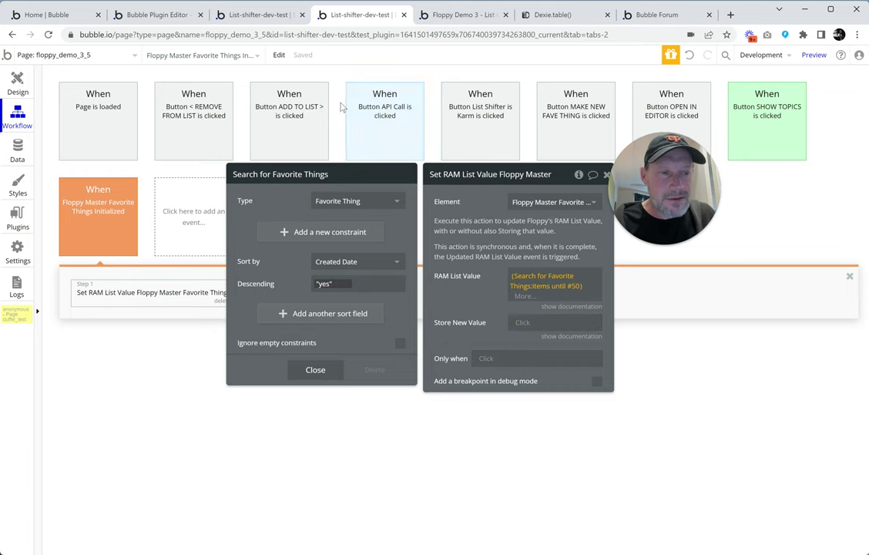
# Step: Reload the preview page and check the order of the pick list beside the user's Favorite Things list
pyautogui.click(459, 19)
pyautogui.press('F5')
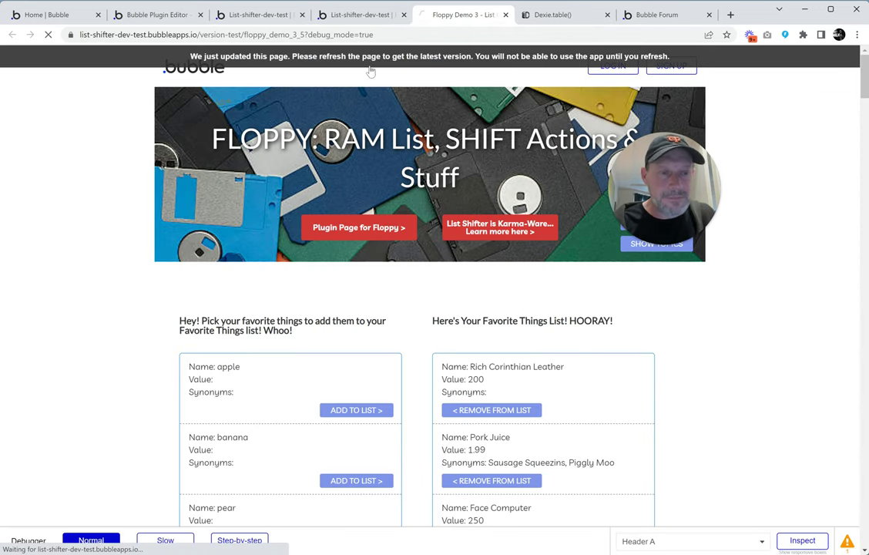
pyautogui.moveTo(645, 190); pyautogui.dragTo(112, 229)
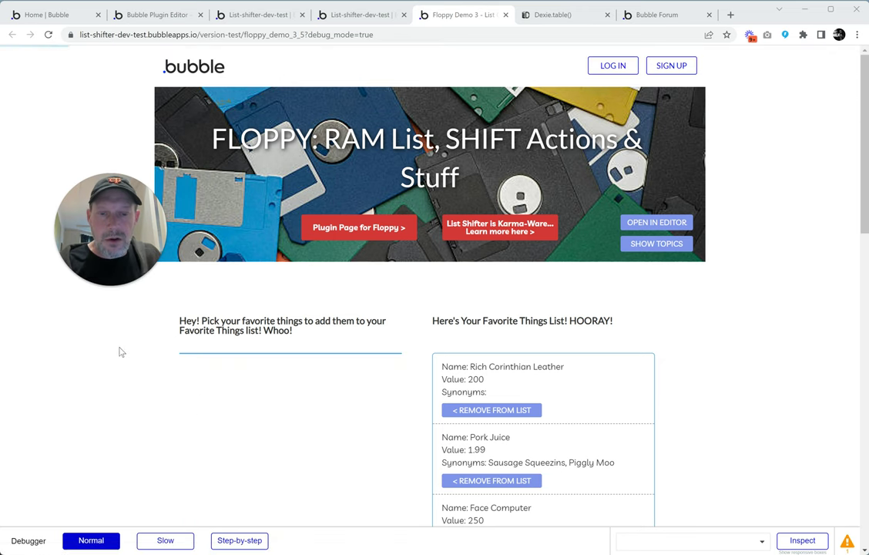
pyautogui.scroll(-3, 139, 331)
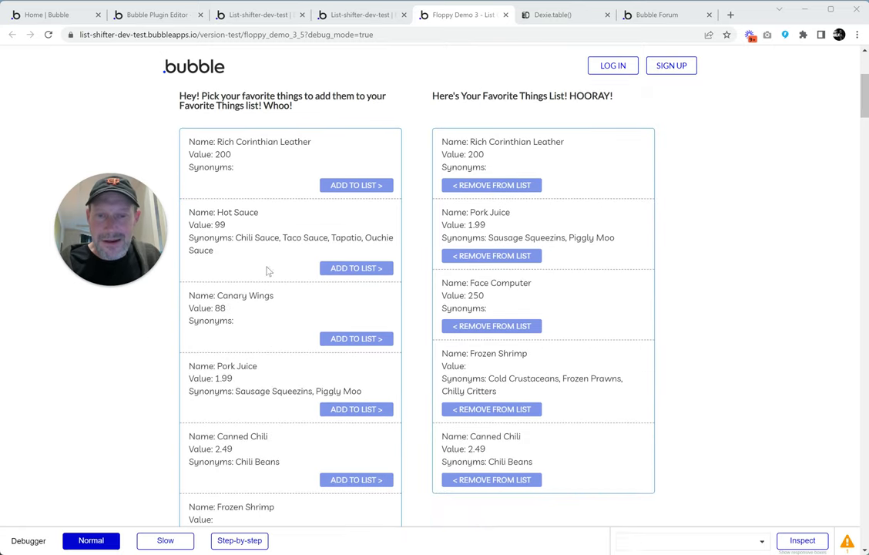
pyautogui.scroll(2, 289, 251)
pyautogui.scroll(1, 285, 238)
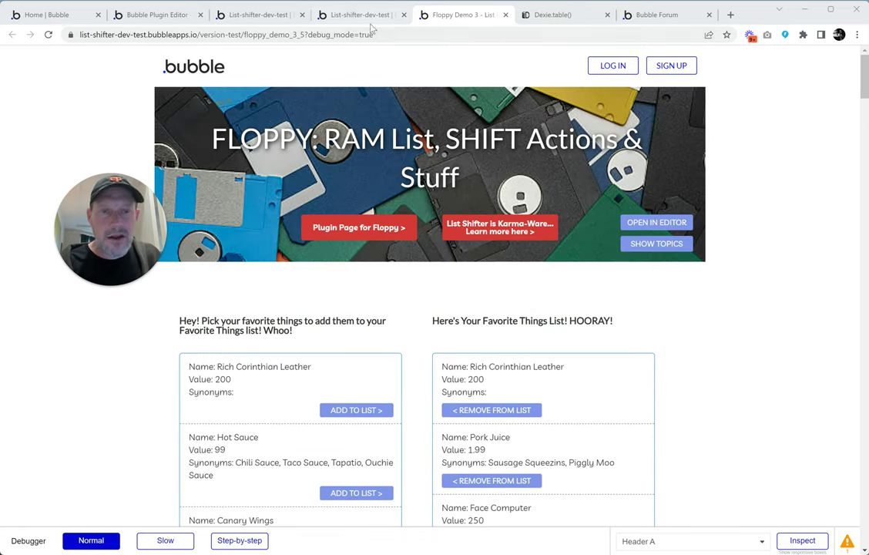
pyautogui.moveTo(438, 321); pyautogui.dragTo(615, 326)
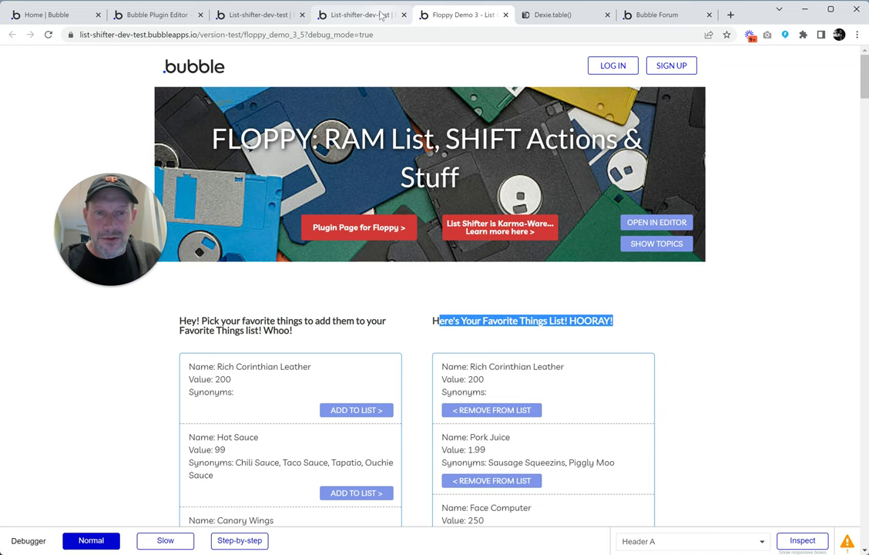
# Step: Clear the data source expression of the RG User's Fave Things repeating group on the design page
pyautogui.moveTo(380, 17)
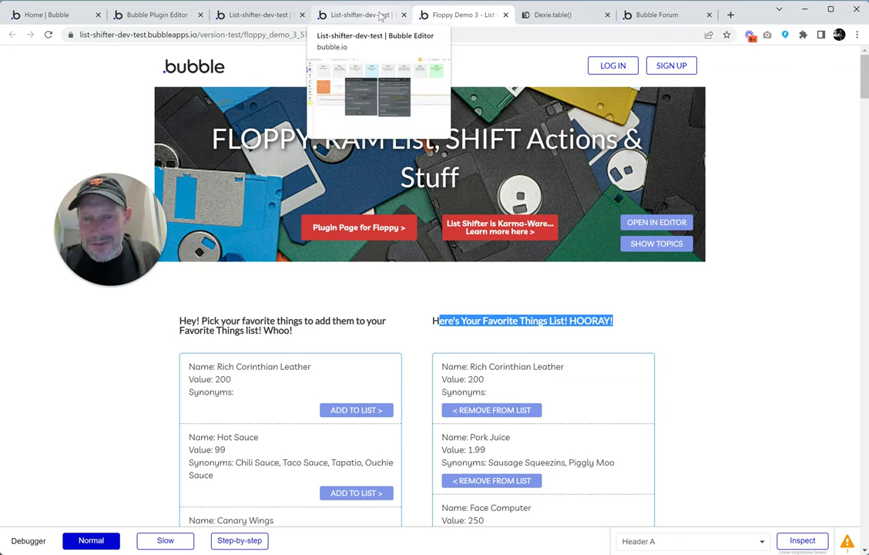
pyautogui.click(381, 17)
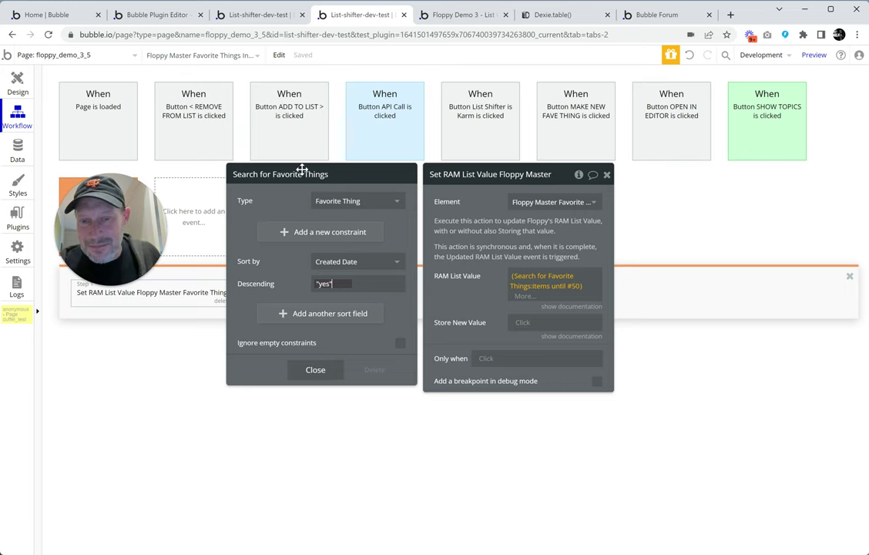
pyautogui.click(17, 84)
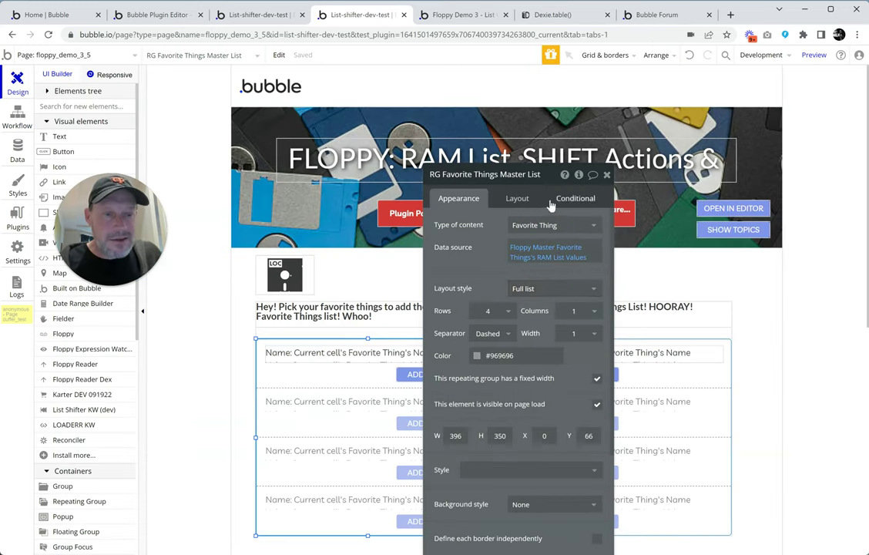
pyautogui.moveTo(481, 173); pyautogui.dragTo(317, 99)
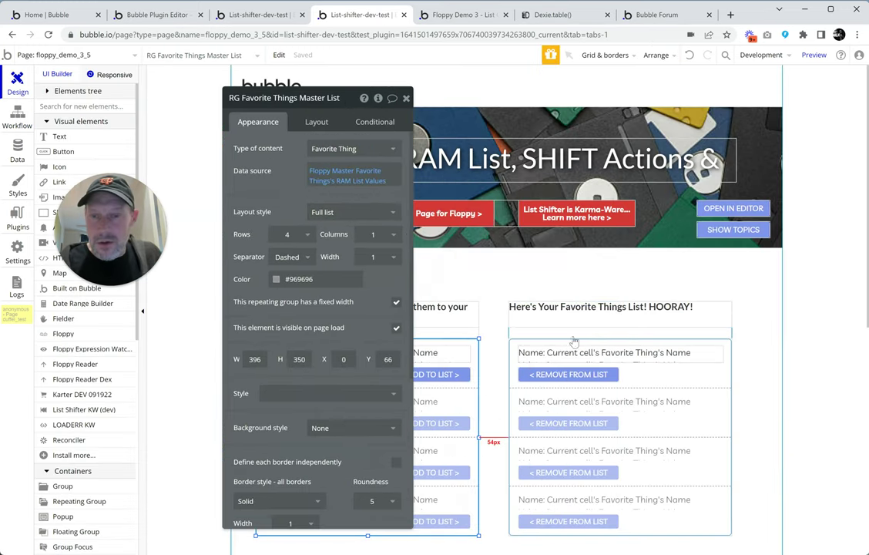
pyautogui.click(693, 393)
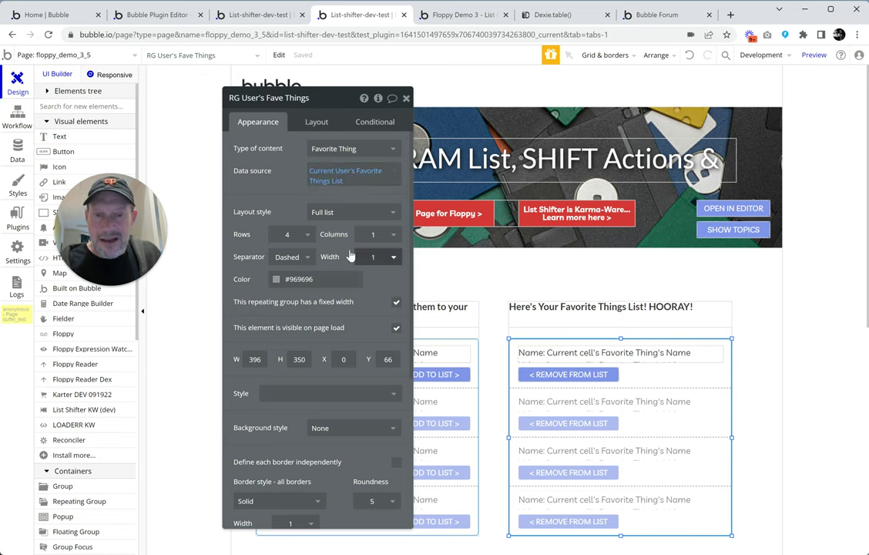
pyautogui.rightClick(339, 175)
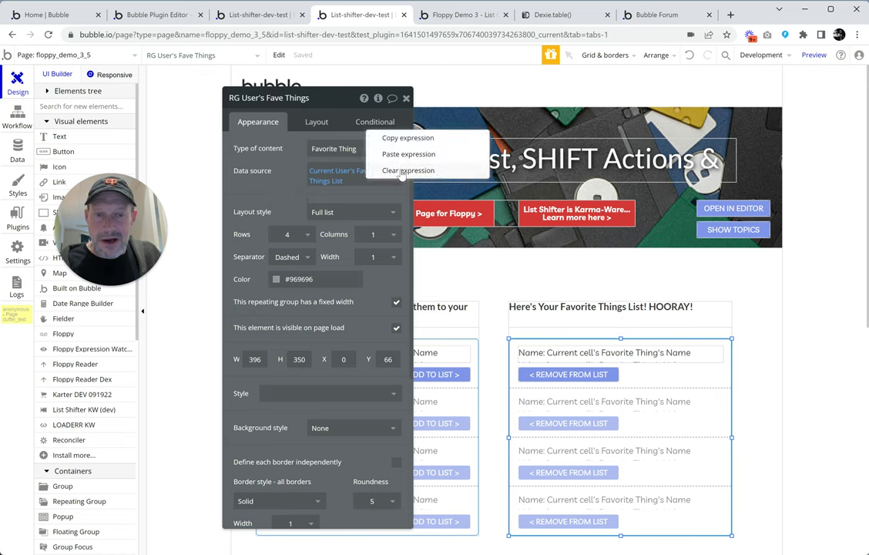
pyautogui.click(402, 171)
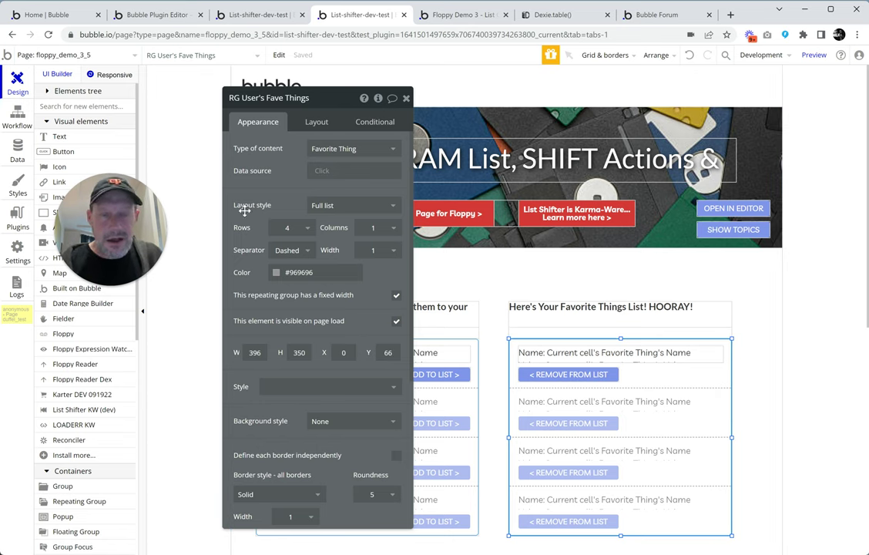
# Step: Add a Floppy element above the user's Favorite Things list, aligned with the list's right edge
pyautogui.click(94, 104)
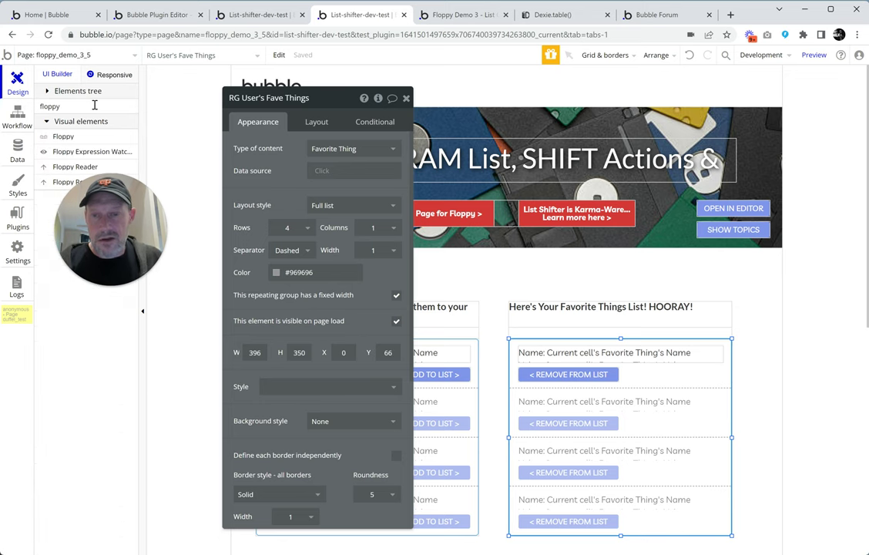
pyautogui.click(63, 137)
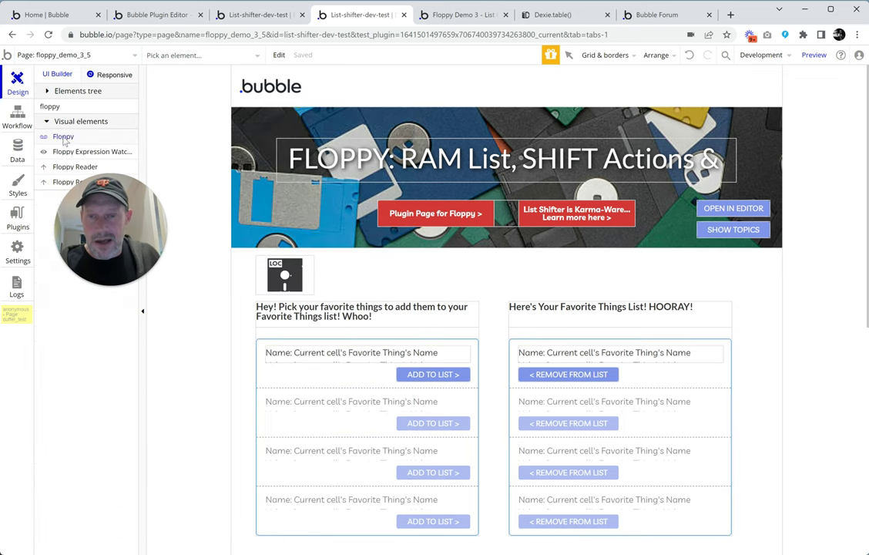
pyautogui.click(597, 269)
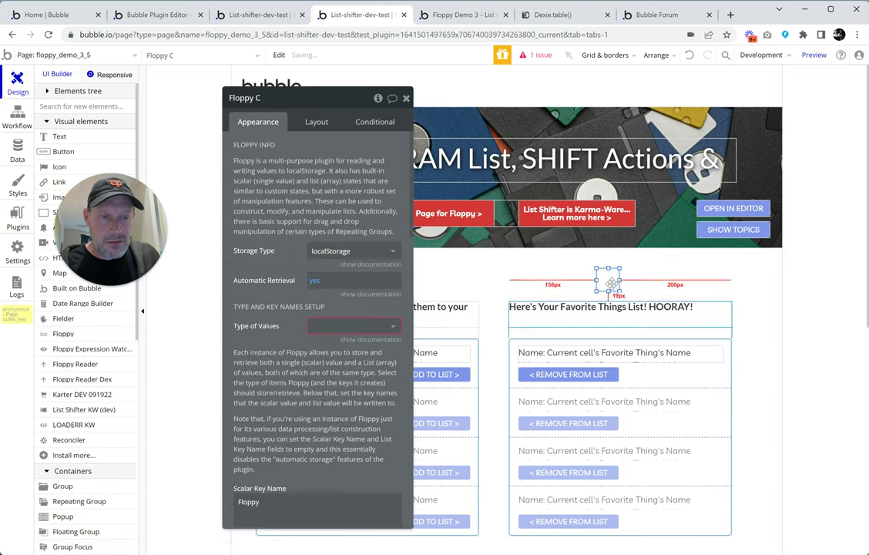
pyautogui.moveTo(593, 265); pyautogui.dragTo(701, 276)
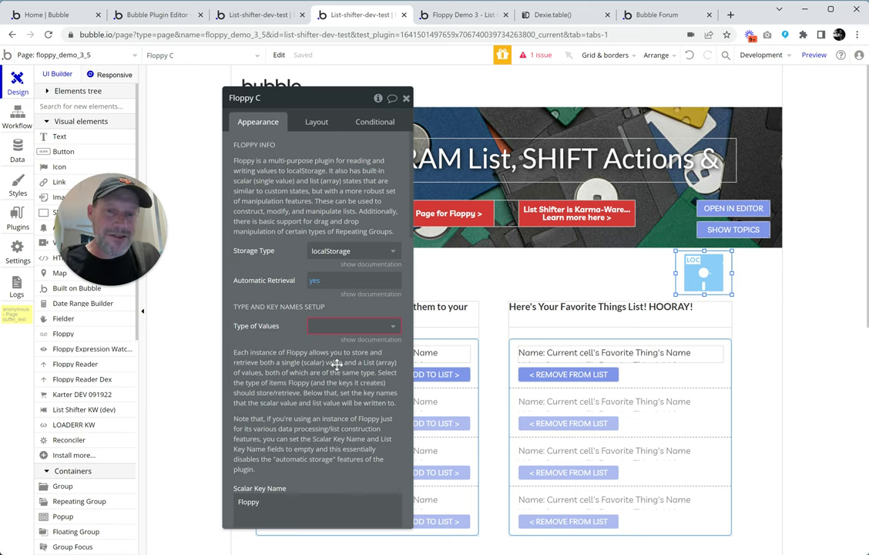
# Step: Clear the Scalar Key Name and List Key Name of the new Floppy element
pyautogui.scroll(-2, 358, 381)
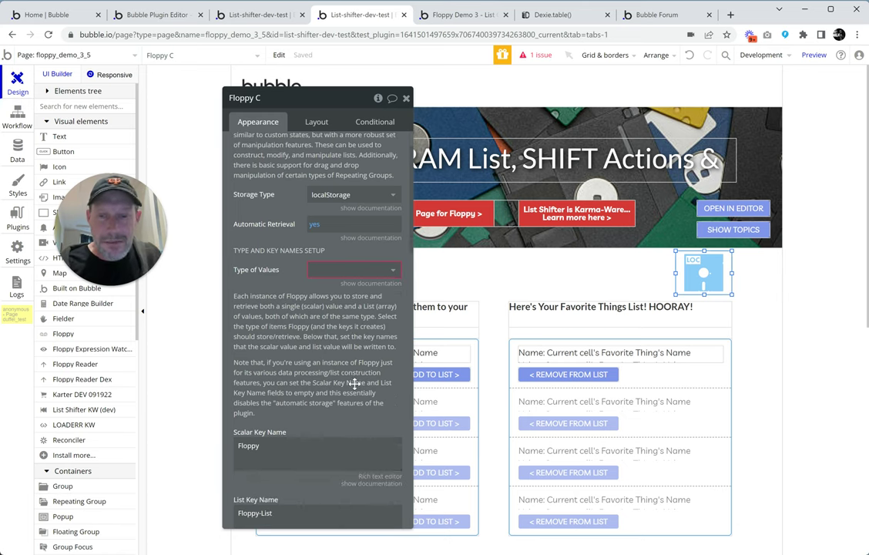
pyautogui.doubleClick(301, 444)
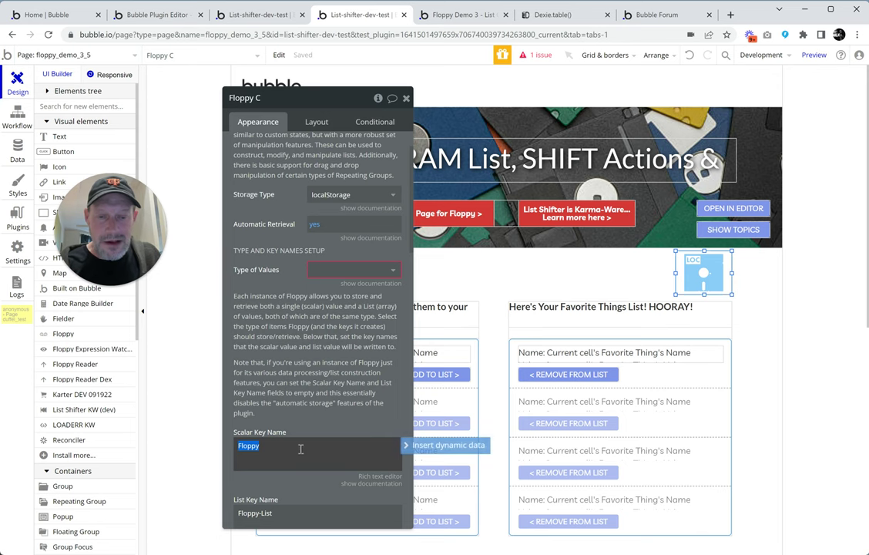
pyautogui.scroll(-4, 300, 441)
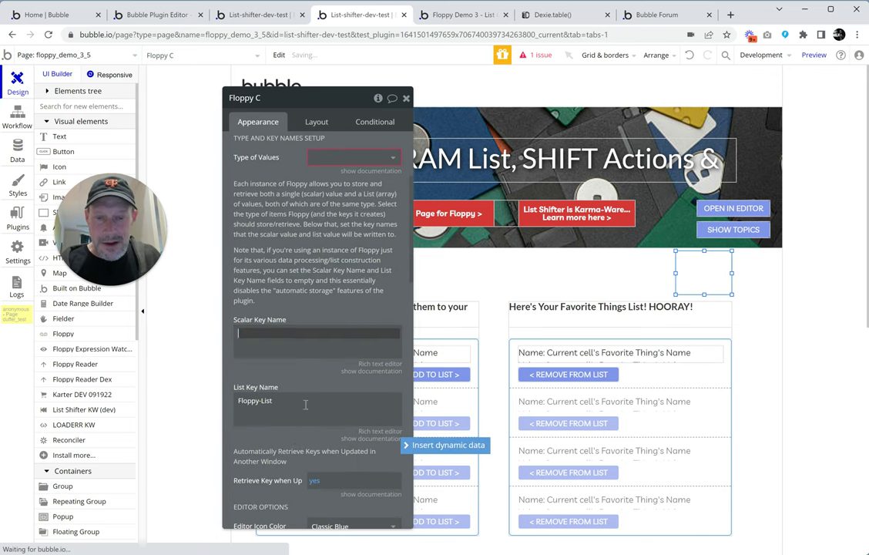
pyautogui.tripleClick(298, 405)
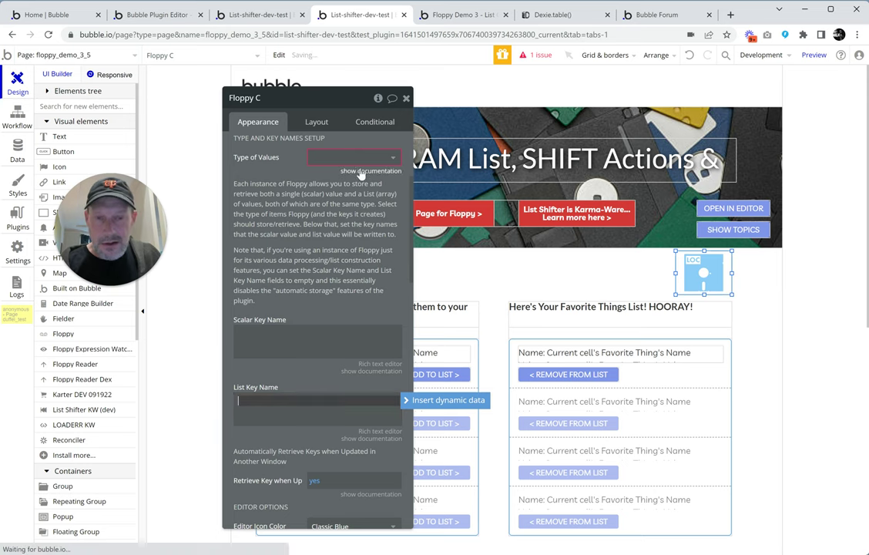
# Step: Set the new Floppy's type of values to Favorite Thing and rename the element Floppy User Fave Things
pyautogui.scroll(5, 351, 228)
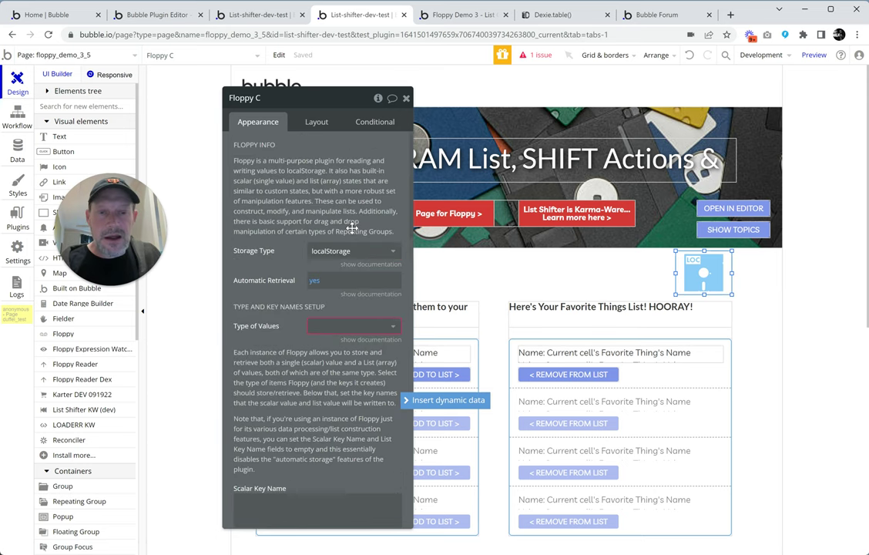
pyautogui.click(351, 326)
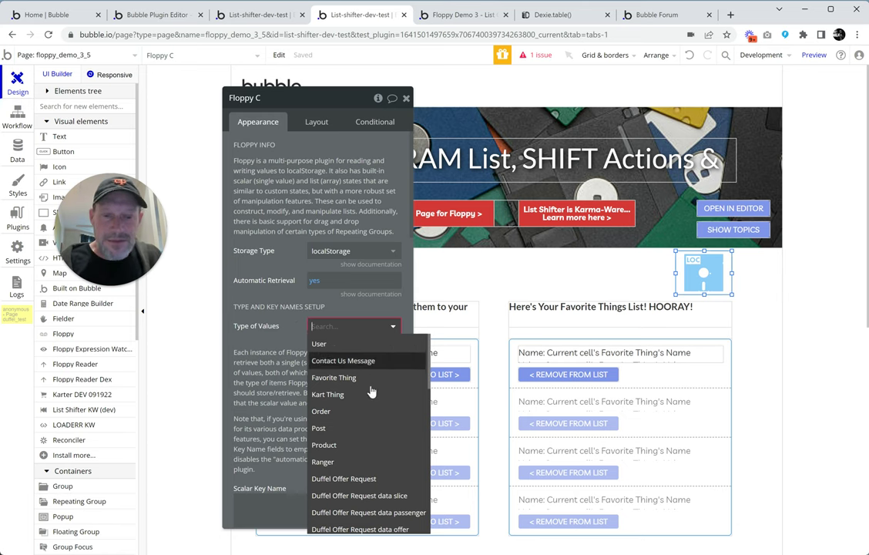
pyautogui.click(339, 378)
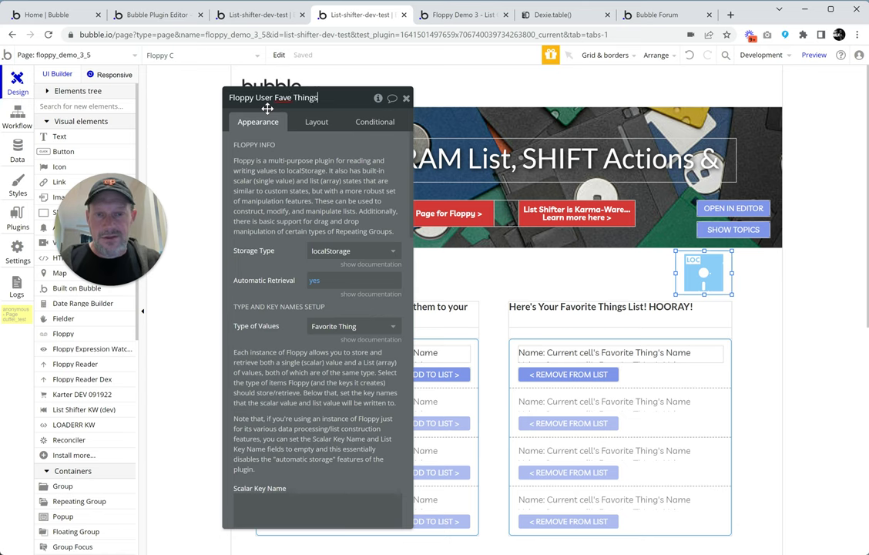
pyautogui.press('Tab')
pyautogui.scroll(10, 314, 204)
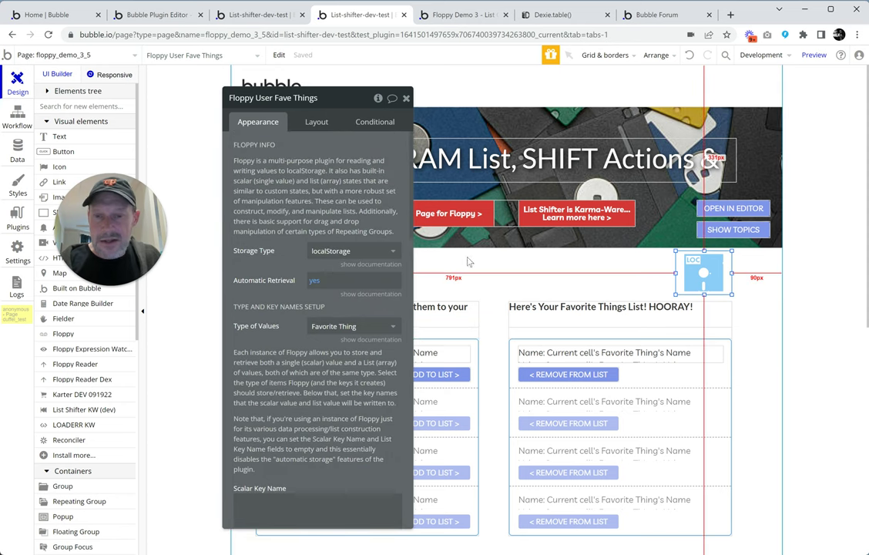
# Step: Set the editor icon color of Floppy User Fave Things to Hot Pink
pyautogui.scroll(-5, 359, 304)
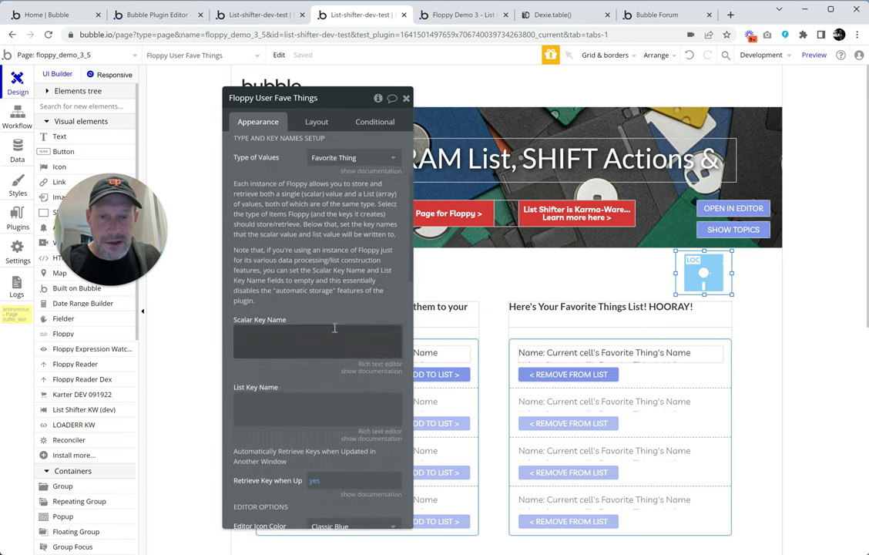
pyautogui.scroll(-1, 351, 293)
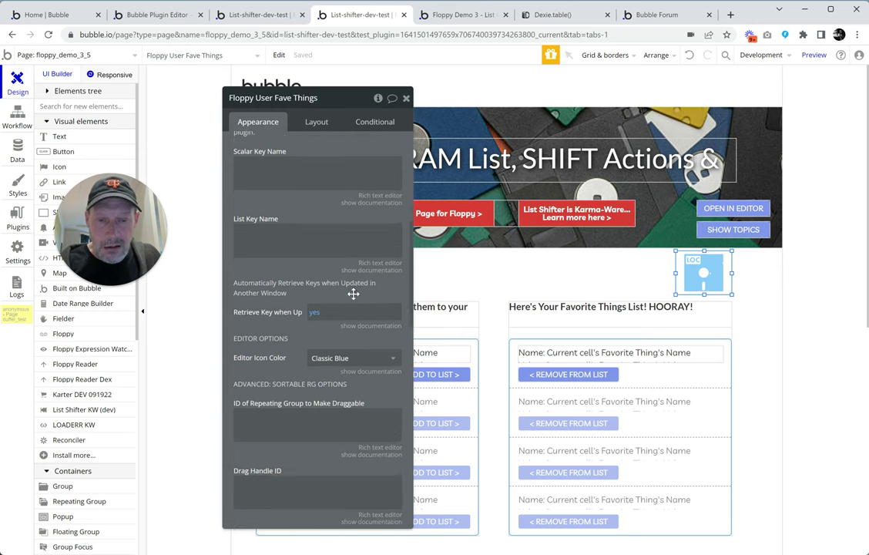
pyautogui.click(337, 362)
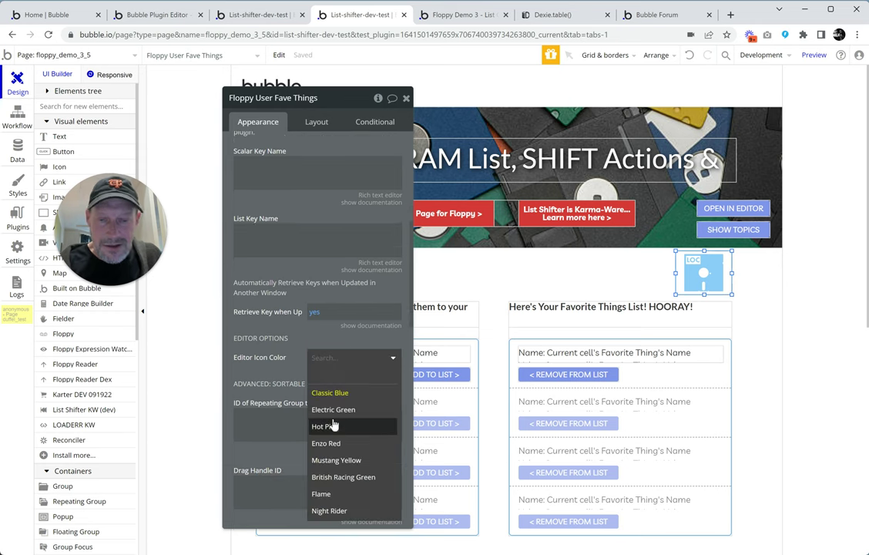
pyautogui.click(338, 424)
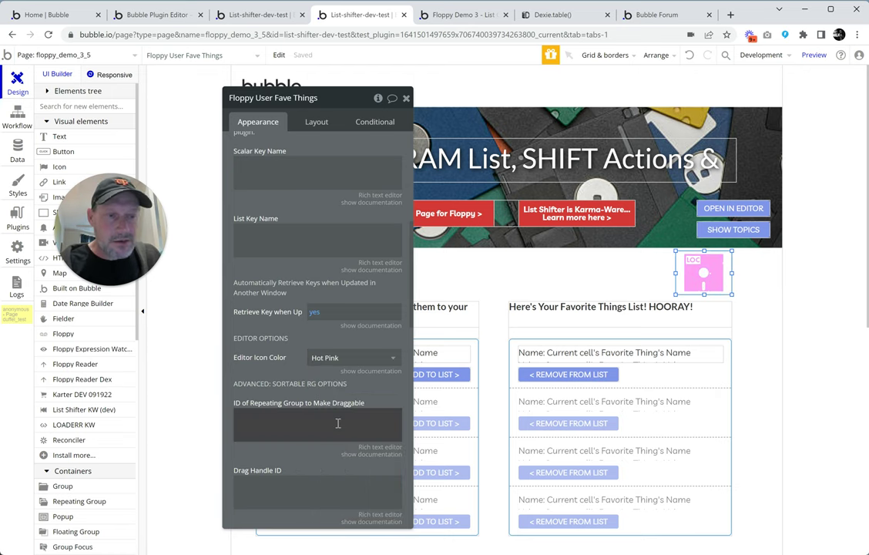
pyautogui.scroll(5, 339, 147)
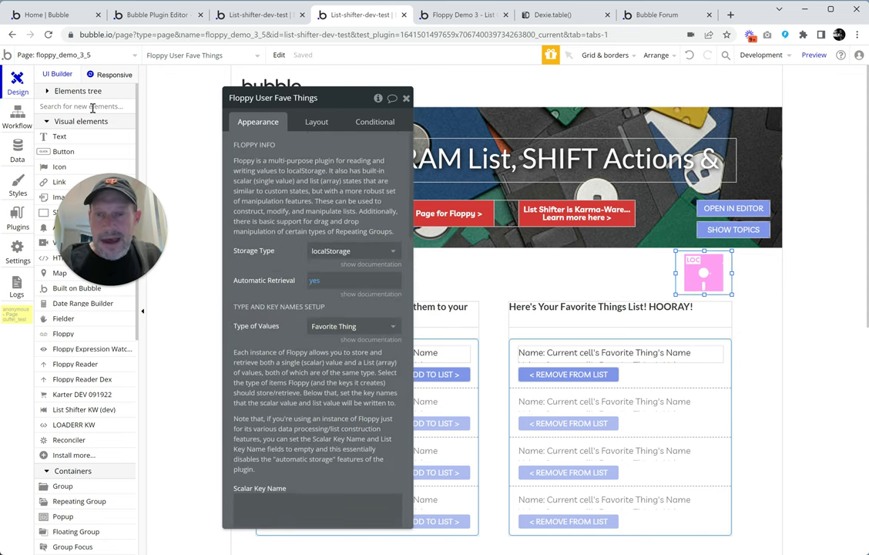
# Step: Add a new A Floppy Initialized event to the page's workflows
pyautogui.click(18, 120)
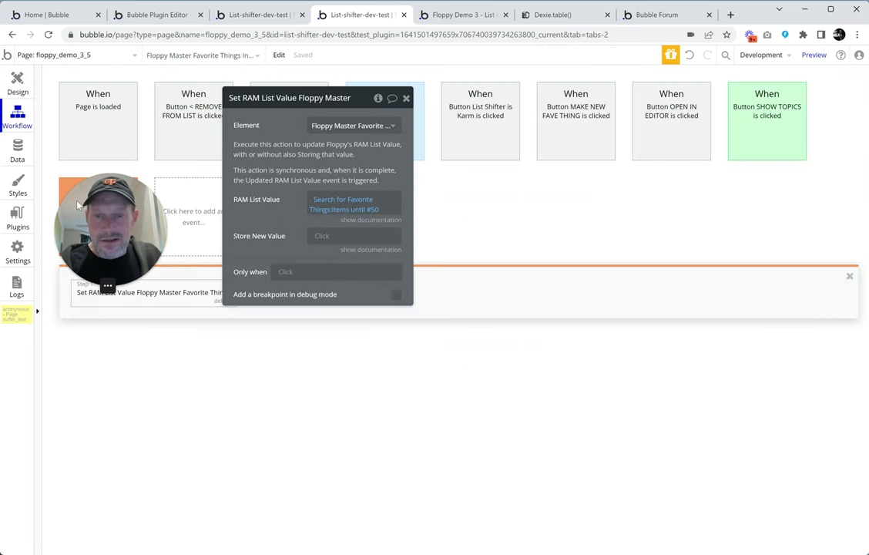
pyautogui.moveTo(316, 93); pyautogui.dragTo(404, 311)
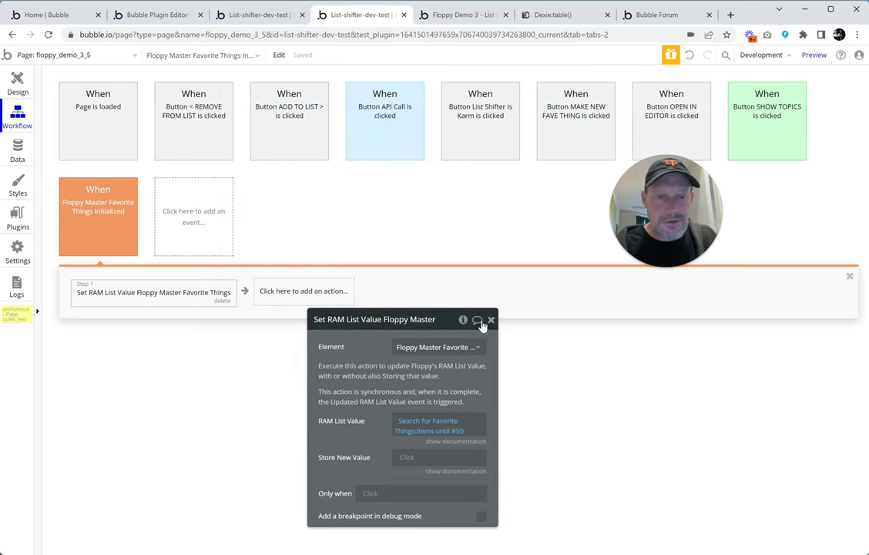
pyautogui.click(491, 317)
pyautogui.click(196, 221)
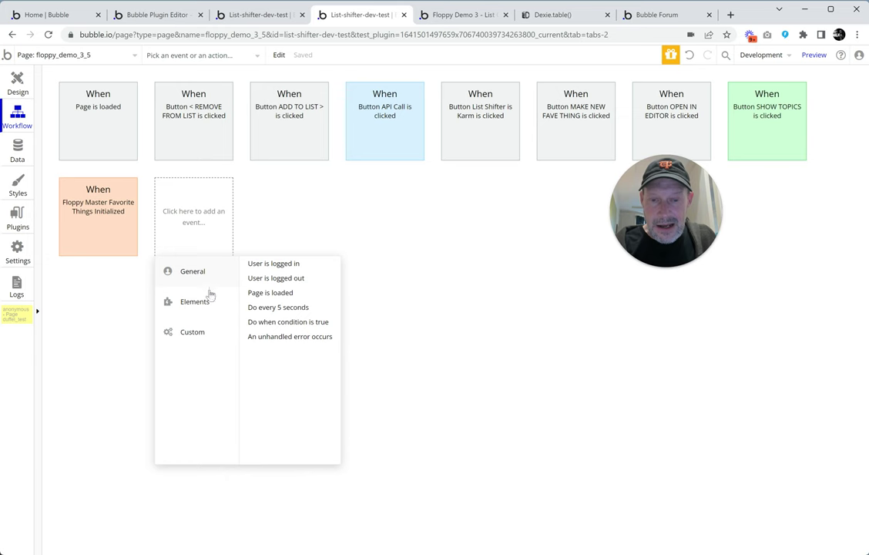
pyautogui.moveTo(198, 304)
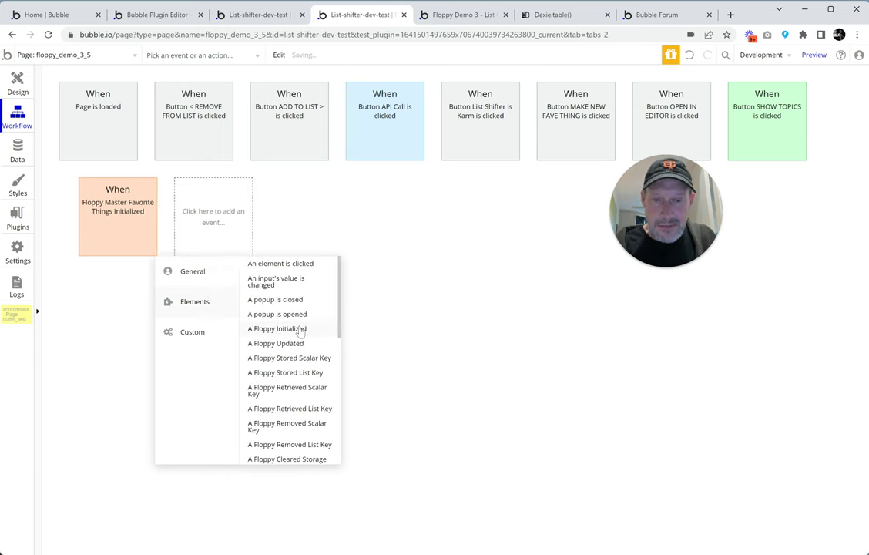
pyautogui.click(293, 329)
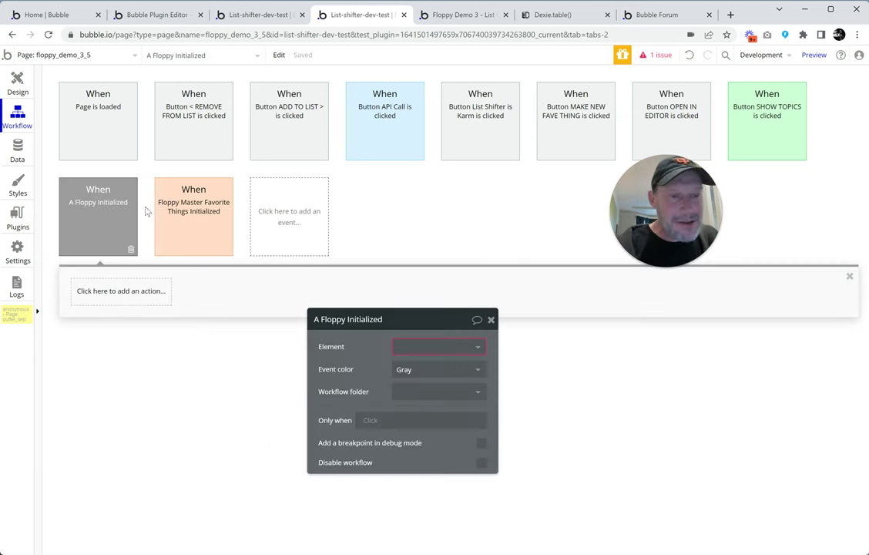
# Step: Assign the new Initialized event to Floppy User Fave Things and set its event color to Red
pyautogui.click(198, 228)
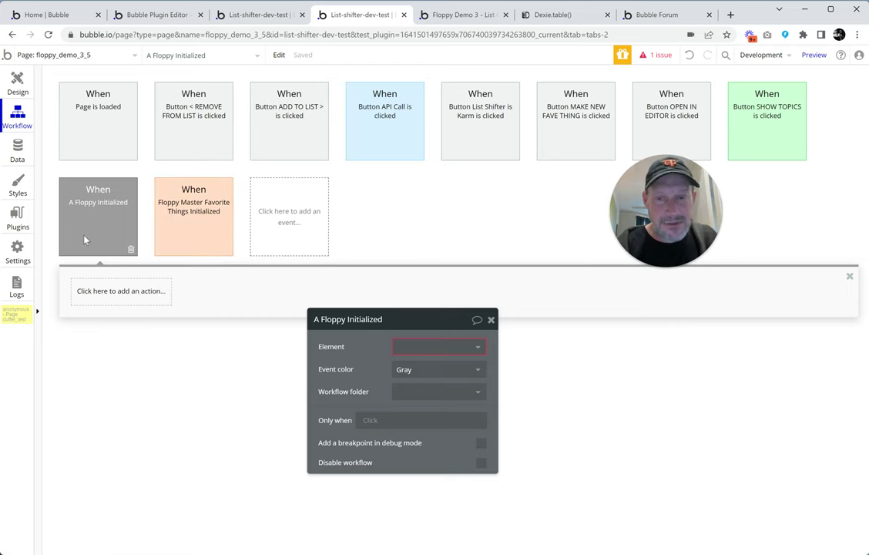
pyautogui.click(464, 351)
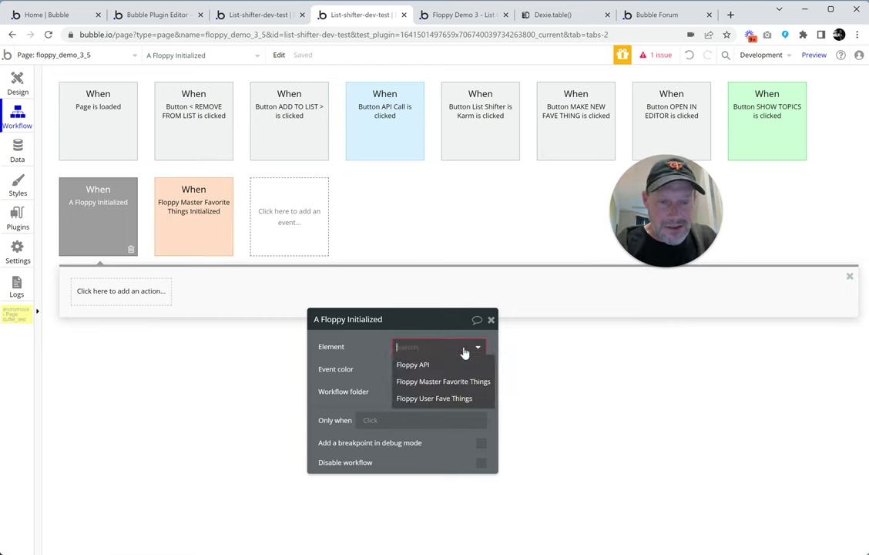
pyautogui.click(443, 399)
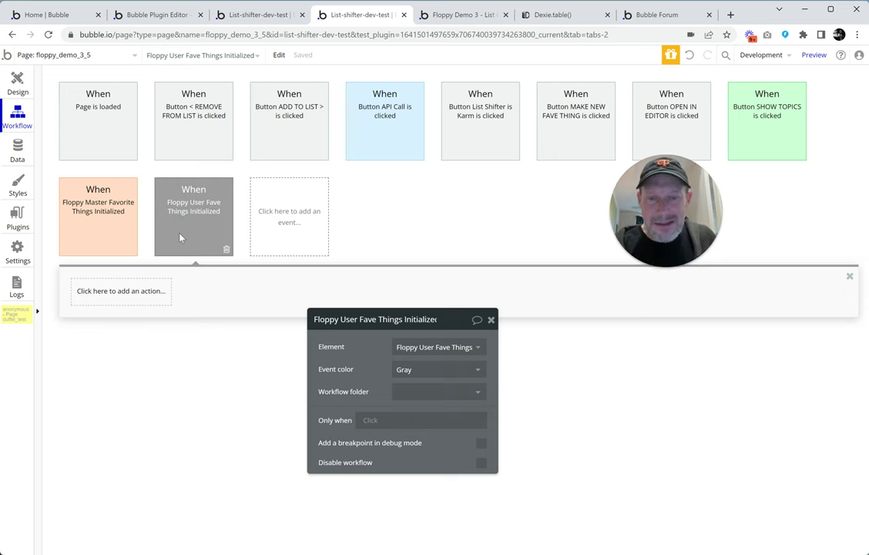
pyautogui.click(441, 371)
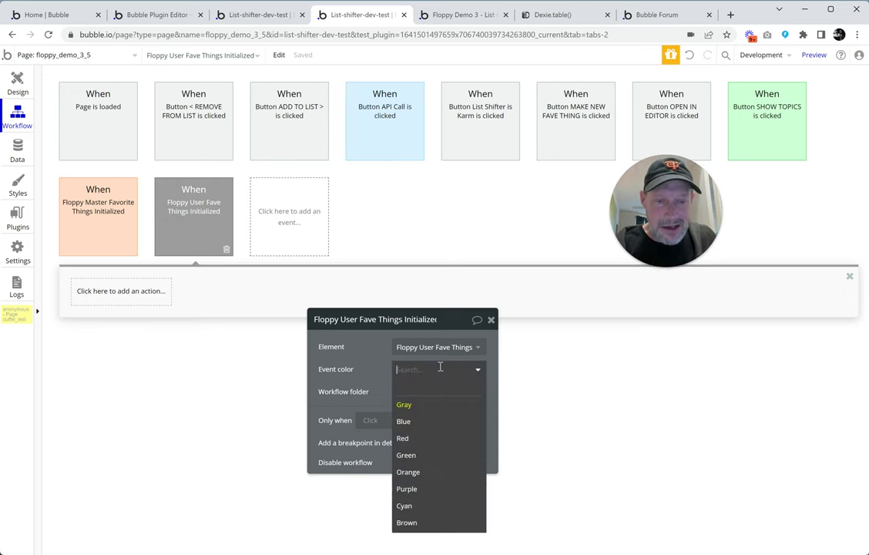
pyautogui.click(422, 438)
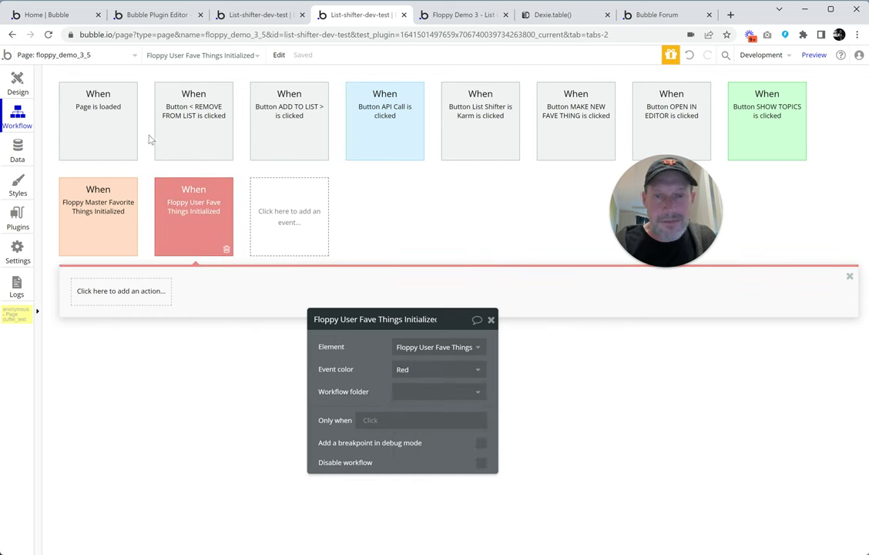
# Step: Set the data source of the RG User's Fave Things repeating group to Floppy User Fave Things's RAM List Values
pyautogui.click(17, 81)
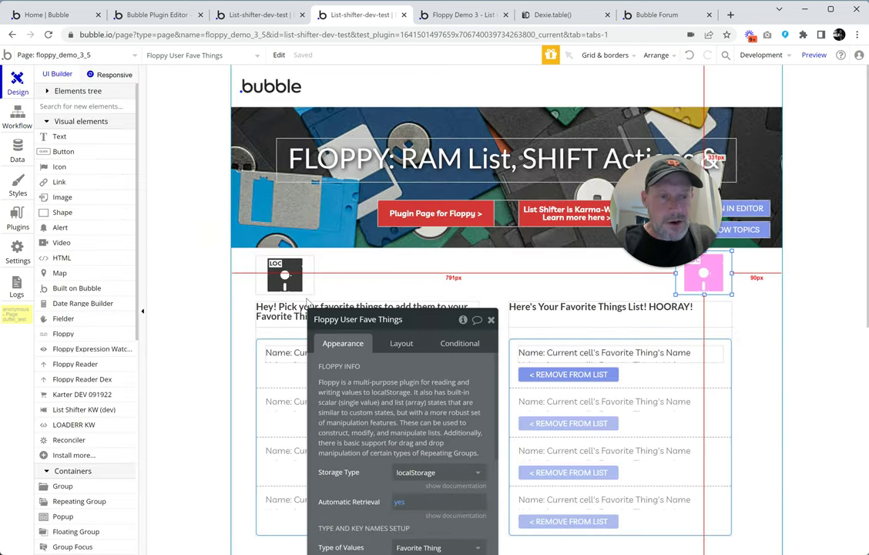
pyautogui.moveTo(649, 233); pyautogui.dragTo(194, 248)
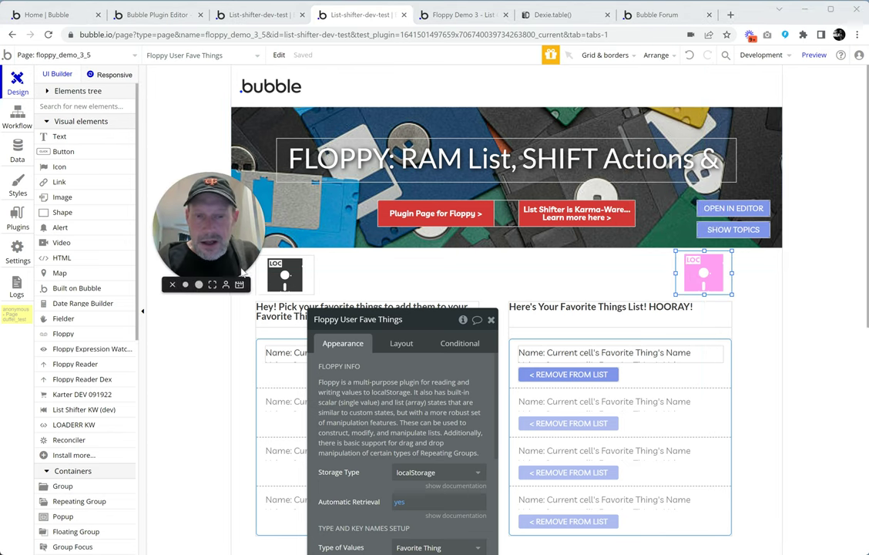
pyautogui.moveTo(456, 126); pyautogui.dragTo(504, 133)
pyautogui.click(499, 120)
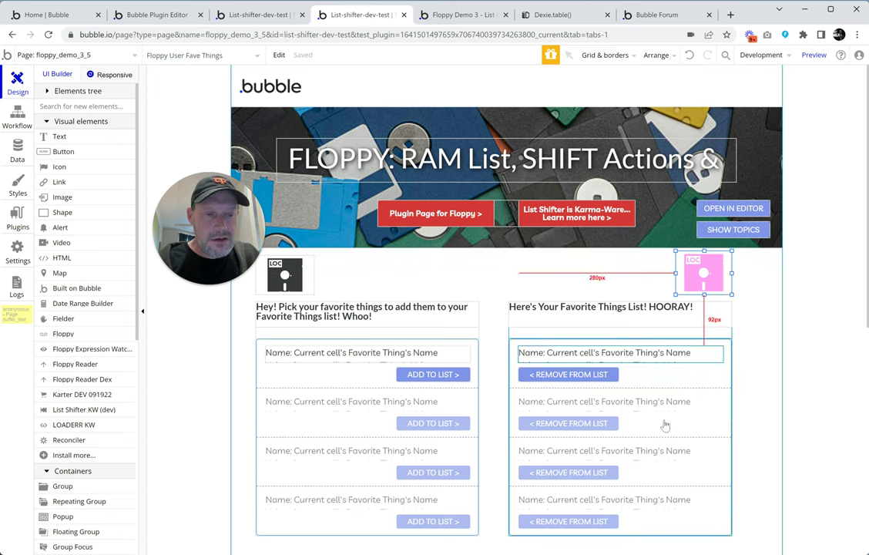
pyautogui.click(657, 390)
pyautogui.doubleClick(657, 390)
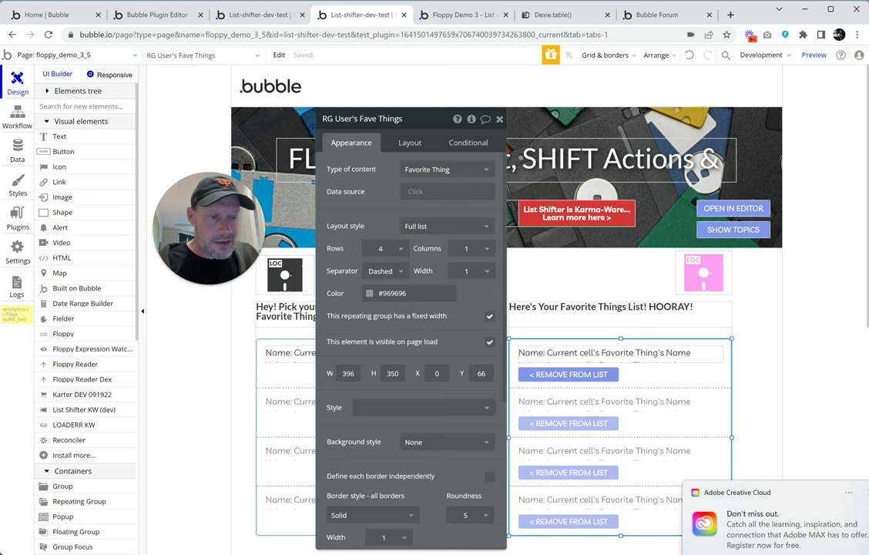
pyautogui.click(414, 194)
pyautogui.write('f')
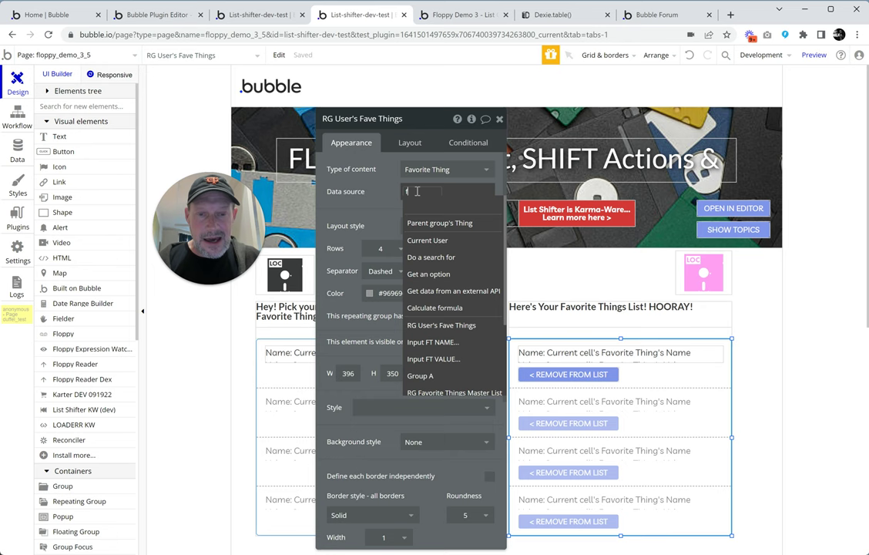
pyautogui.write('lopp')
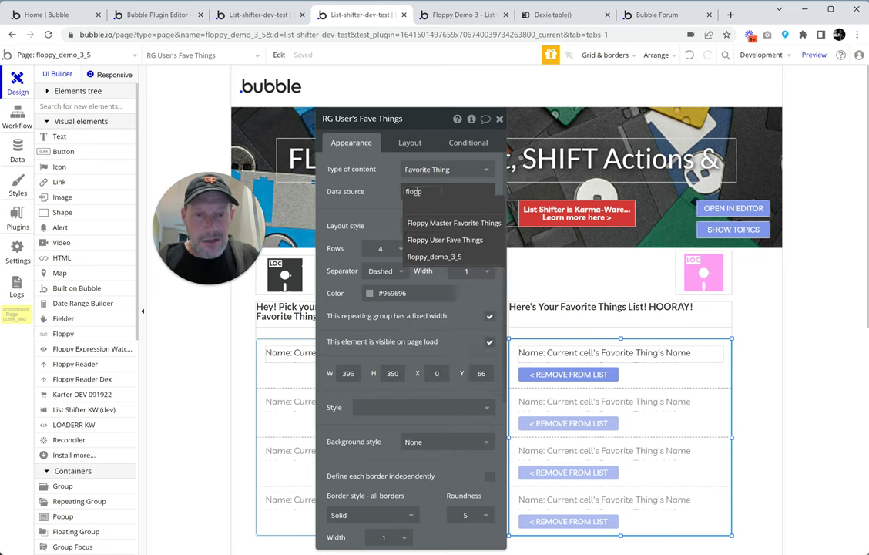
pyautogui.click(446, 241)
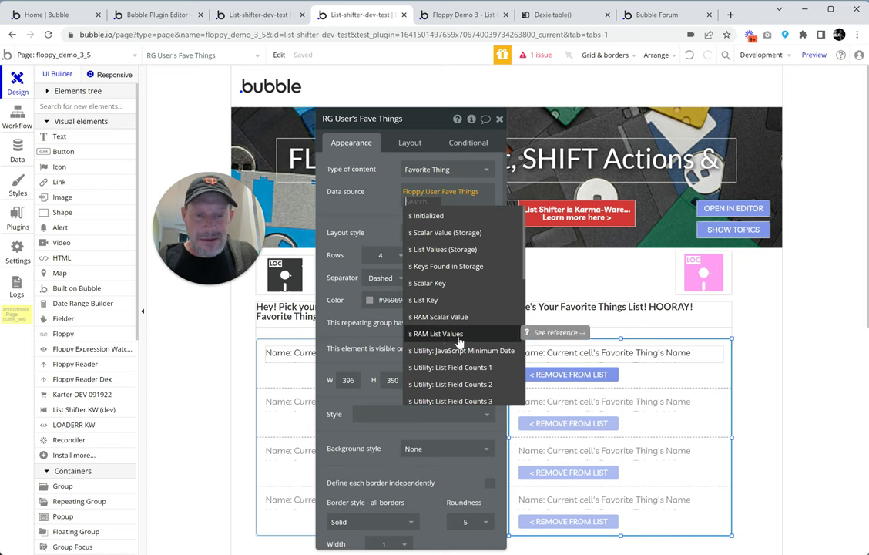
pyautogui.write('ram')
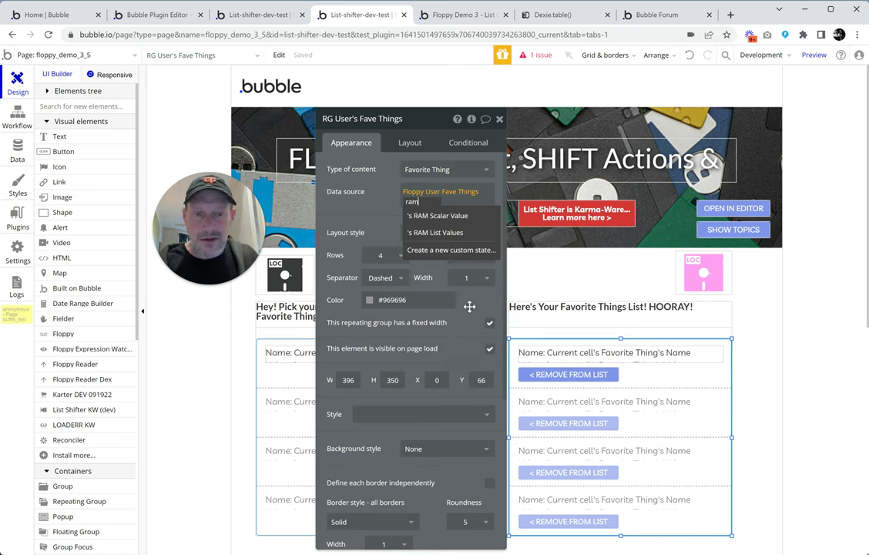
pyautogui.click(451, 234)
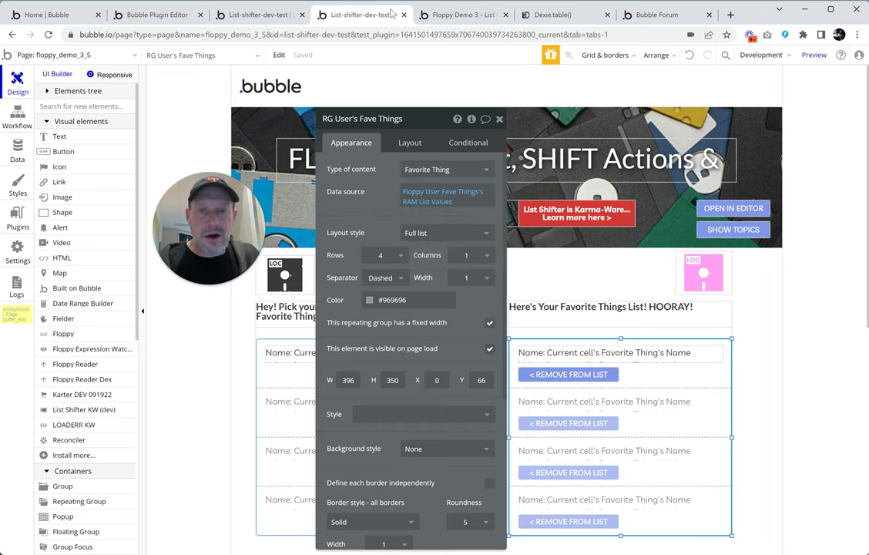
# Step: Switch to the floppy_demo_3_5 preview and examine the master list and the user's Favorite Things list
pyautogui.click(455, 15)
pyautogui.click(250, 62)
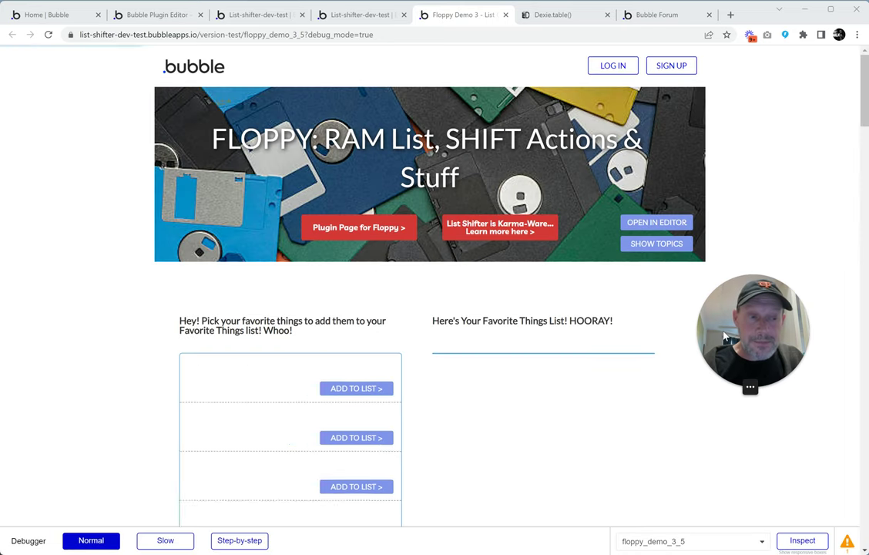
pyautogui.moveTo(724, 337); pyautogui.dragTo(126, 233)
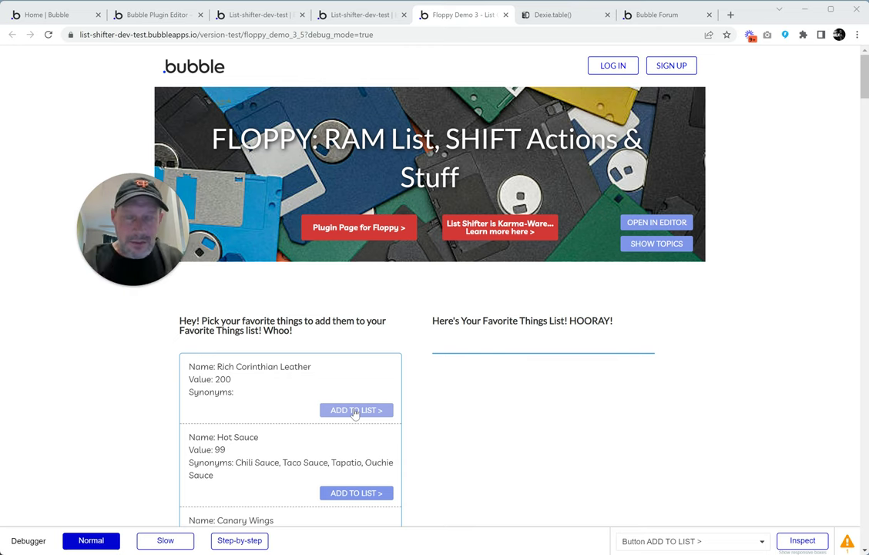
# Step: Back in the page editor, open the ADD TO LIST > button's workflow and delete its three existing actions
pyautogui.click(380, 23)
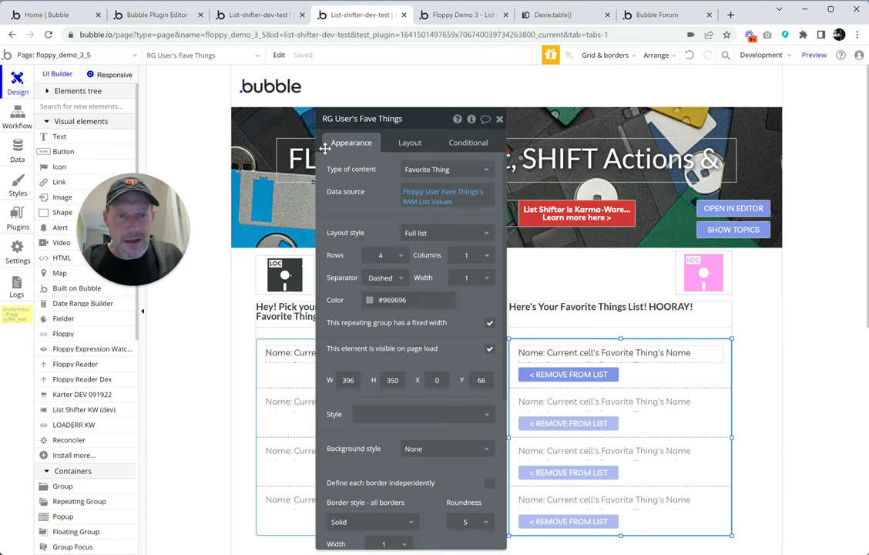
pyautogui.moveTo(417, 128); pyautogui.dragTo(671, 118)
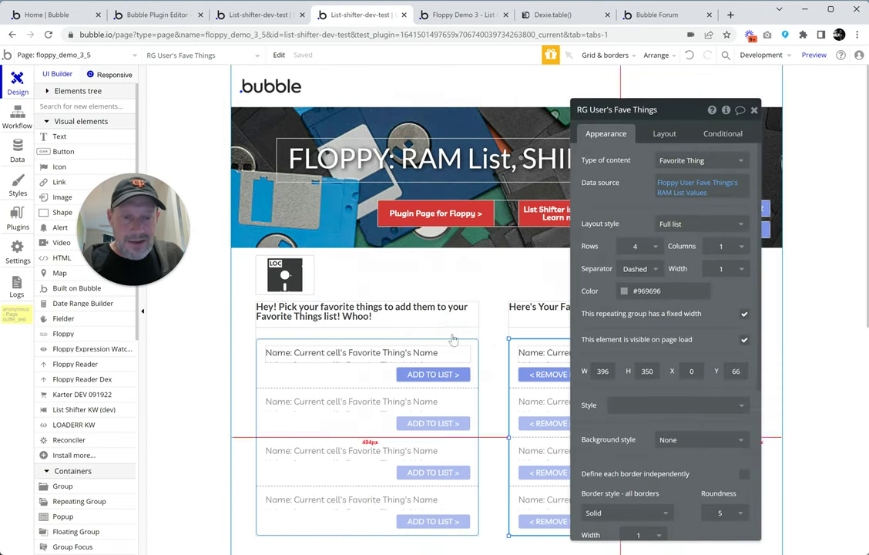
pyautogui.click(439, 378)
pyautogui.click(610, 208)
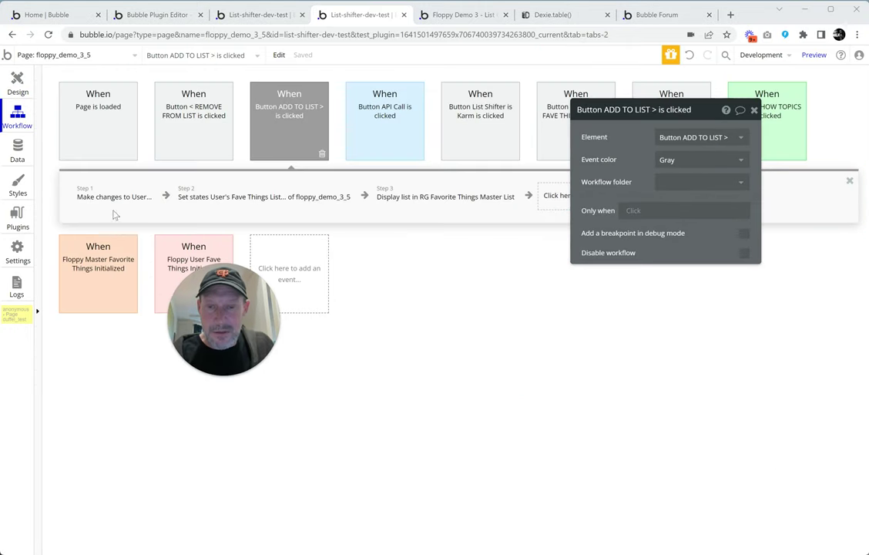
pyautogui.click(125, 202)
pyautogui.click(144, 206)
pyautogui.click(233, 202)
pyautogui.click(241, 206)
pyautogui.click(209, 206)
pyautogui.click(209, 206)
pyautogui.click(155, 207)
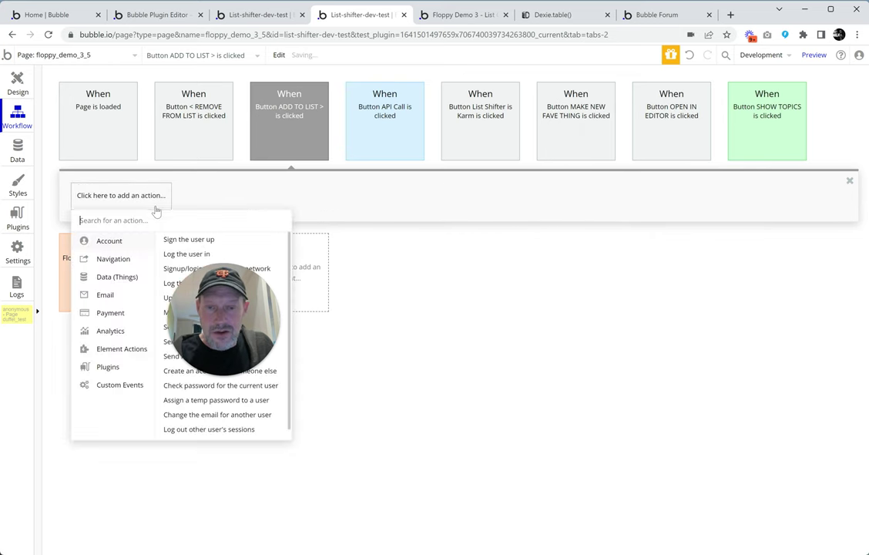
pyautogui.click(244, 187)
pyautogui.moveTo(224, 316); pyautogui.dragTo(394, 314)
# Step: Add an Add RAM List Value(s) action to the ADD TO LIST > workflow and assign it to Floppy User Fave Things
pyautogui.moveTo(458, 375)
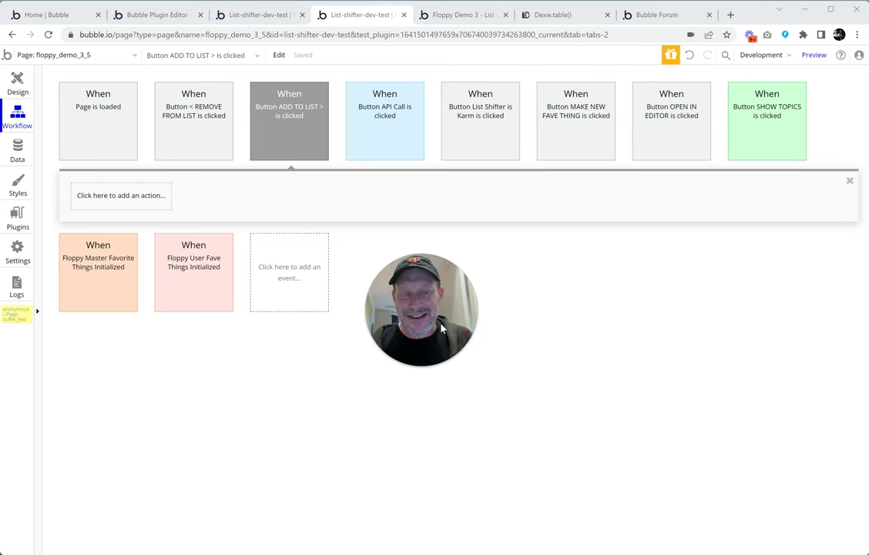
pyautogui.click(121, 199)
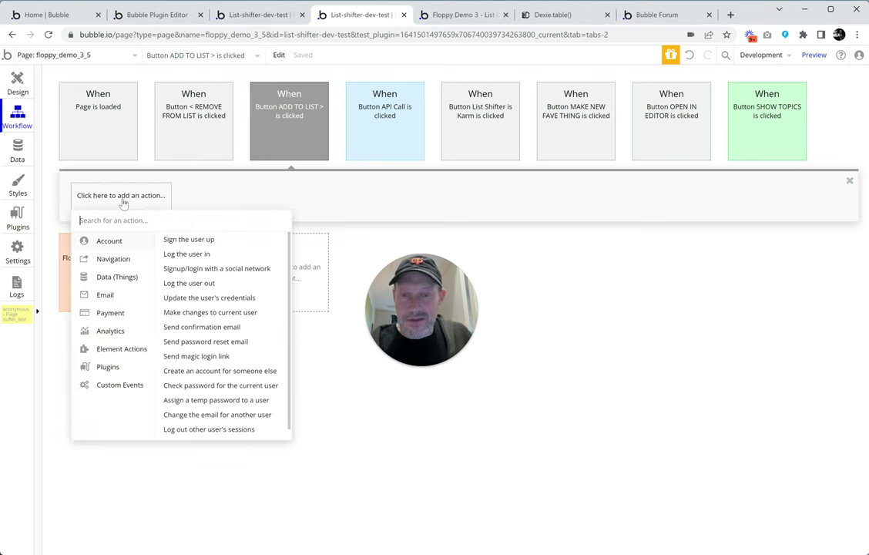
pyautogui.write('ram')
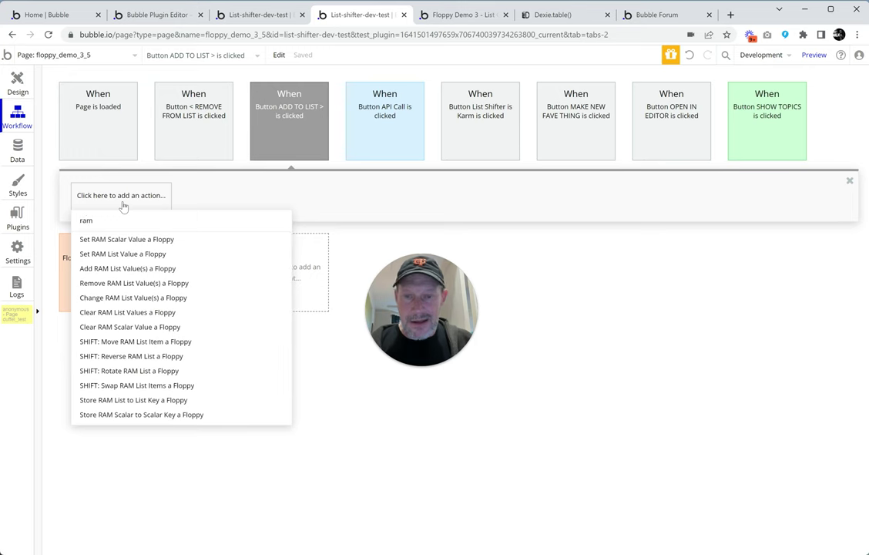
pyautogui.click(153, 269)
pyautogui.moveTo(439, 297); pyautogui.dragTo(392, 192)
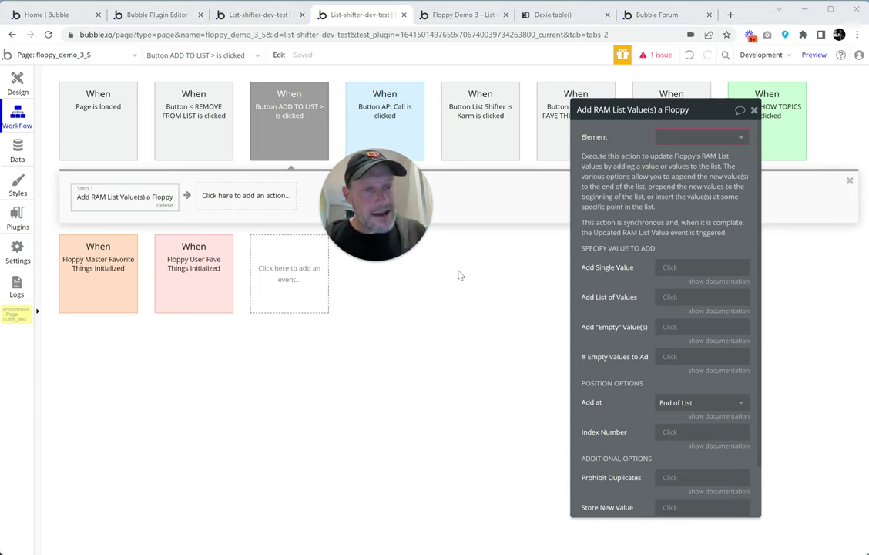
pyautogui.scroll(-1, 716, 204)
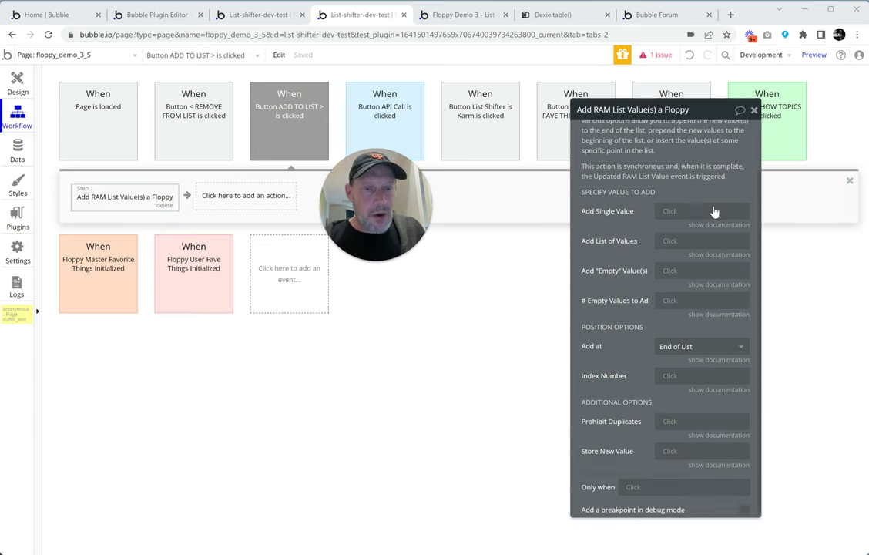
pyautogui.scroll(1, 628, 330)
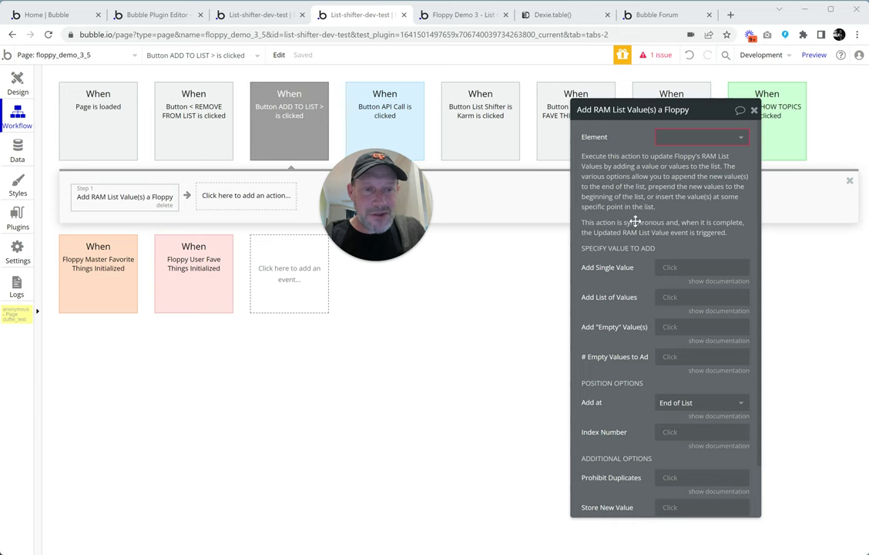
pyautogui.click(702, 139)
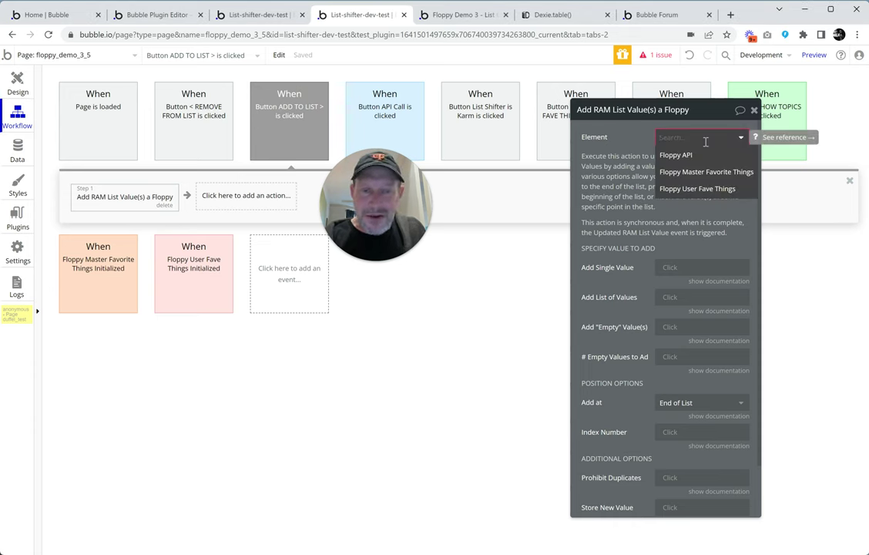
pyautogui.click(690, 188)
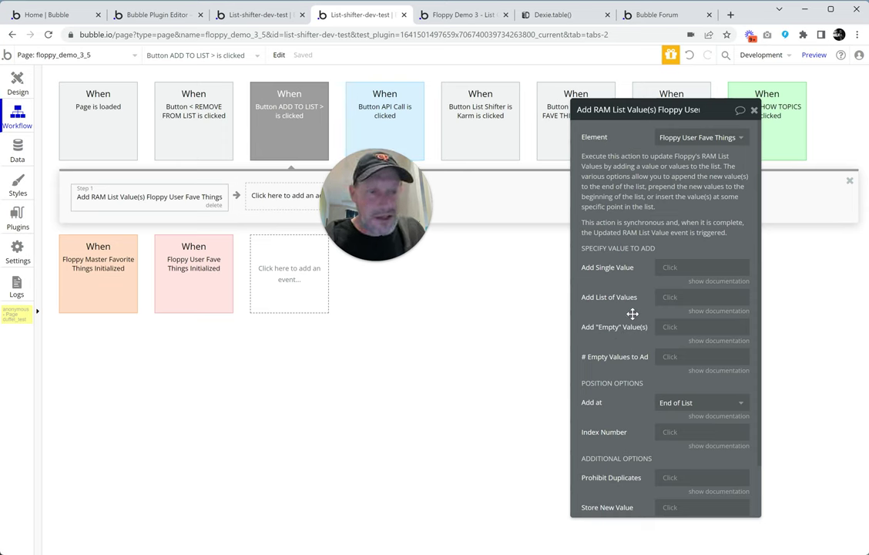
# Step: Review the action's Add at choices, keeping End of List, and read the documentation for Add List of Values
pyautogui.scroll(-2, 630, 357)
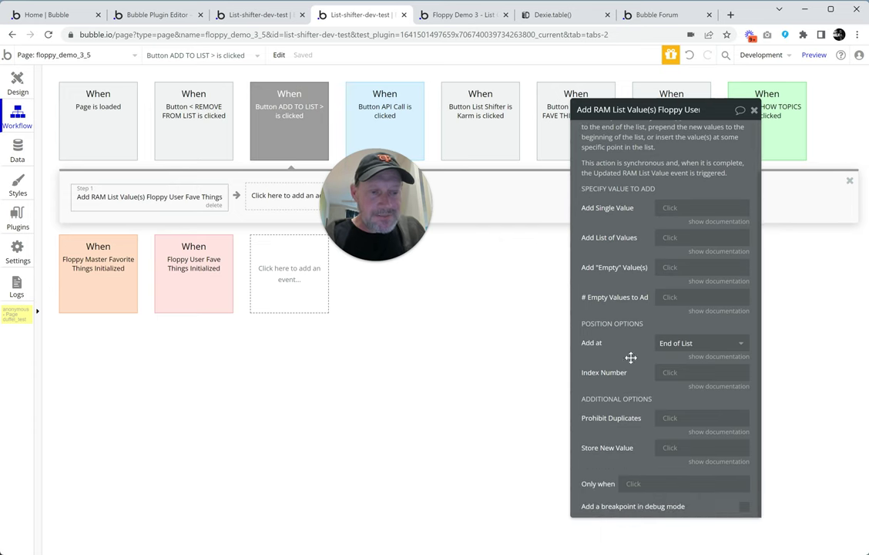
pyautogui.click(715, 343)
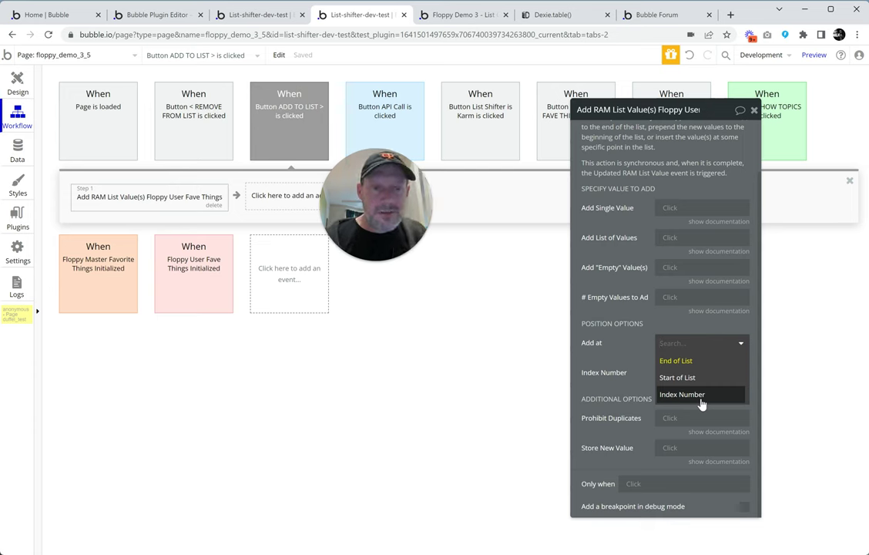
pyautogui.click(663, 360)
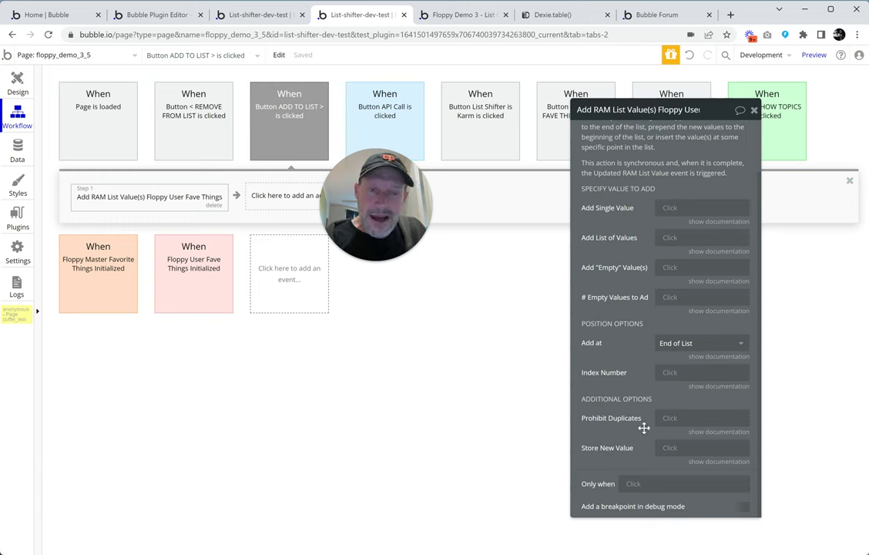
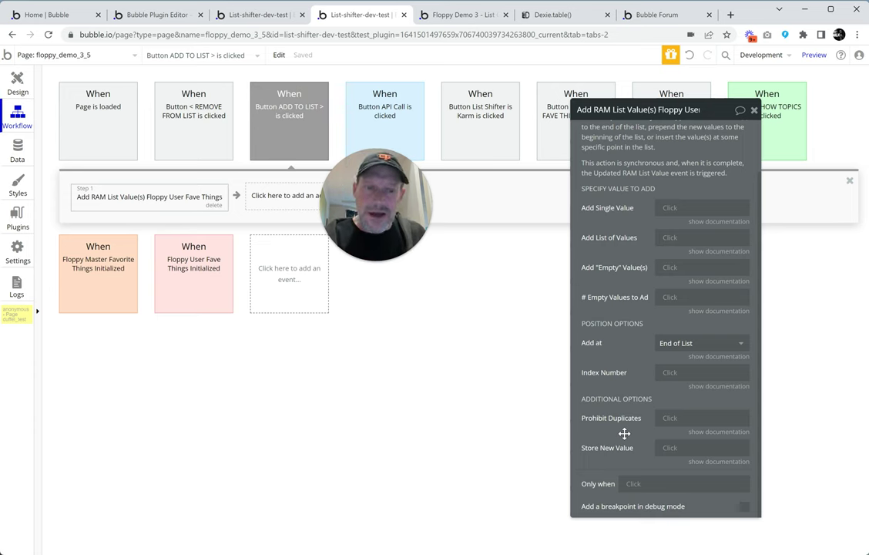
pyautogui.click(719, 222)
pyautogui.click(719, 223)
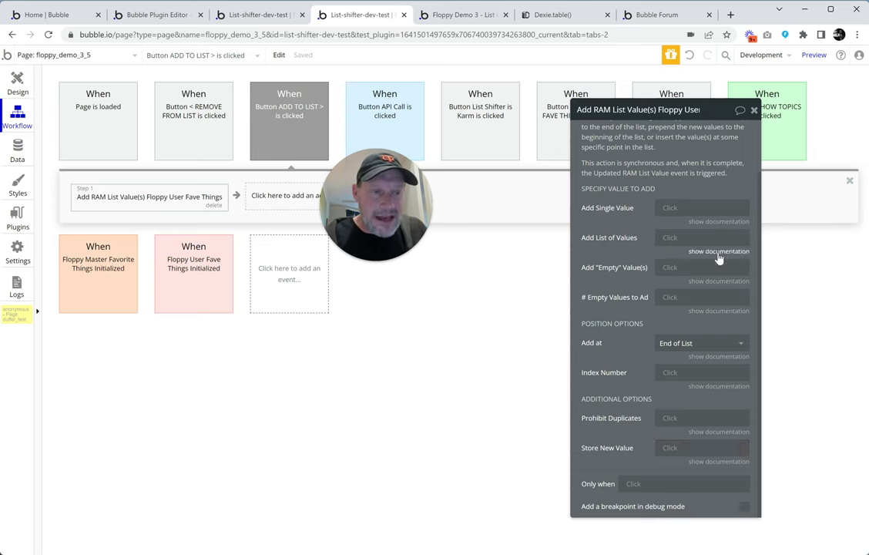
pyautogui.click(715, 255)
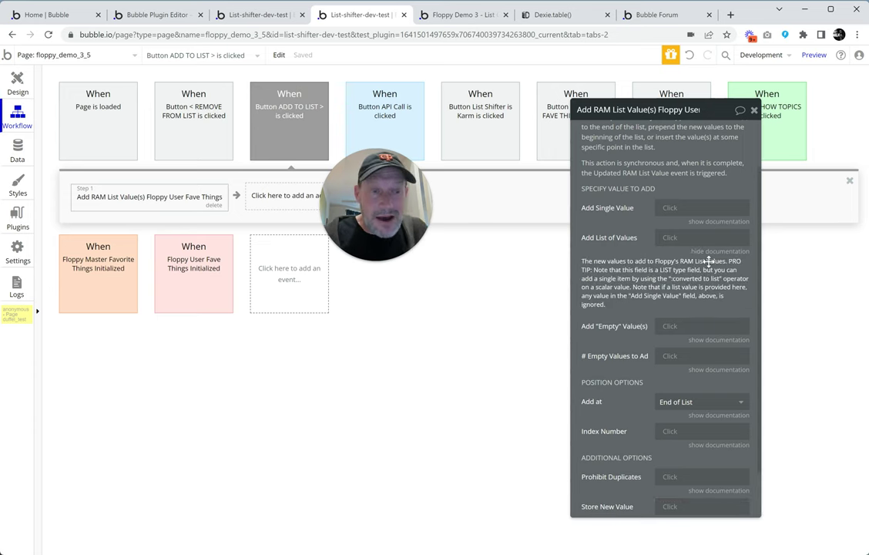
pyautogui.click(716, 253)
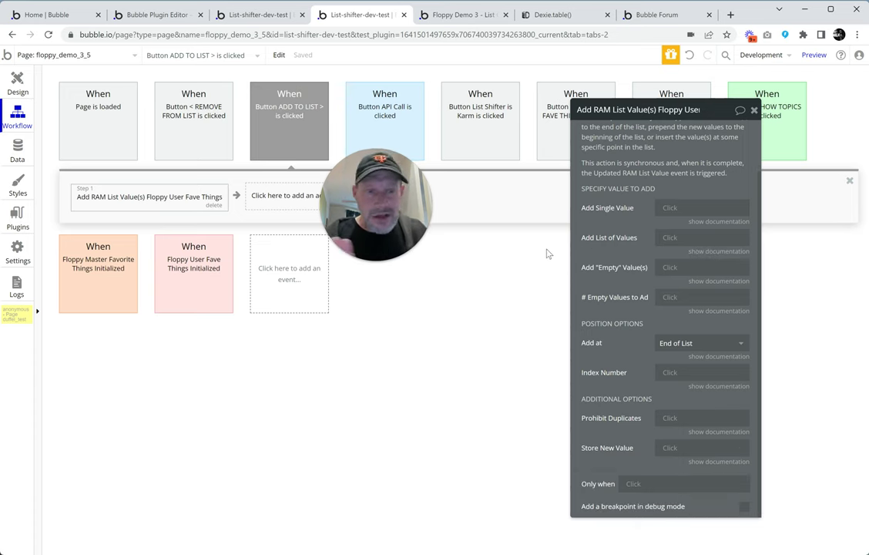
# Step: Set the single value added to Floppy User Fave Things to Current cell's Favorite Thing
pyautogui.scroll(1, 603, 229)
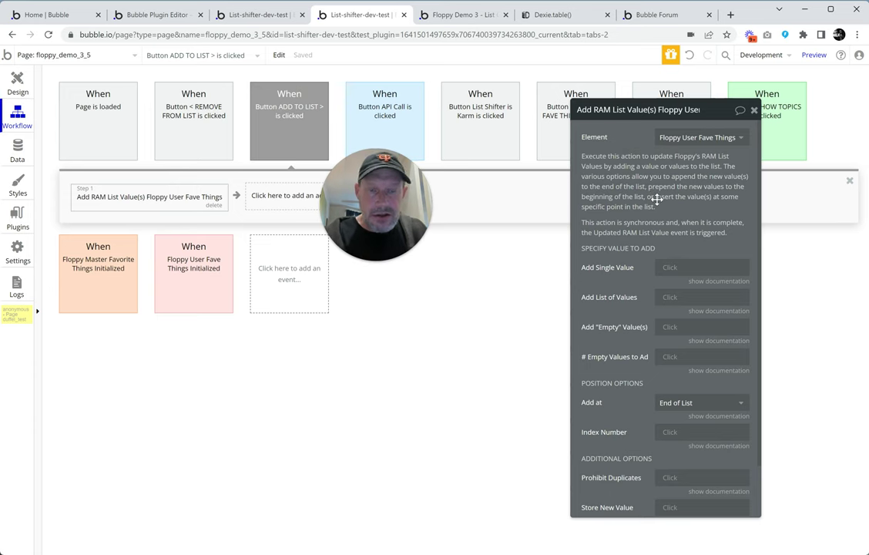
pyautogui.click(677, 270)
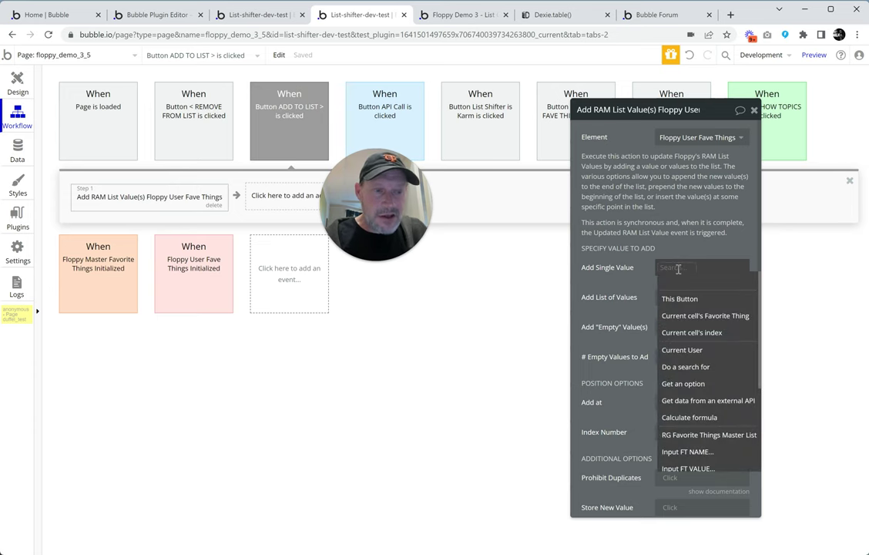
pyautogui.click(693, 317)
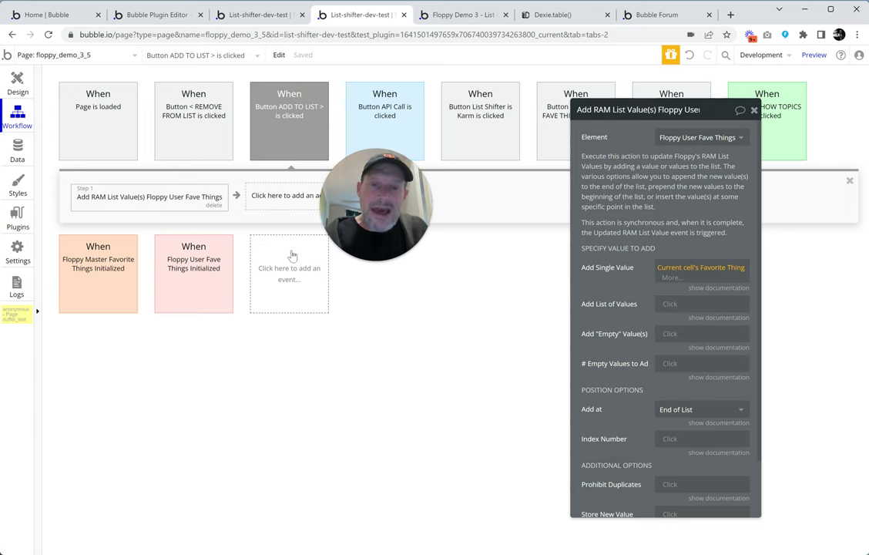
# Step: Add a Remove RAM List Value(s) action as the workflow's second action and assign it to Floppy Master Favorite Things
pyautogui.click(275, 198)
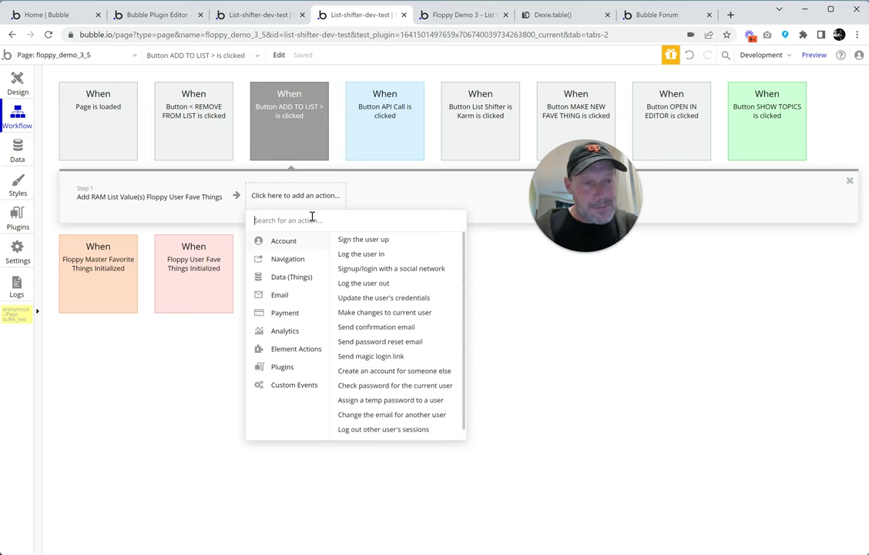
pyautogui.write('ram list')
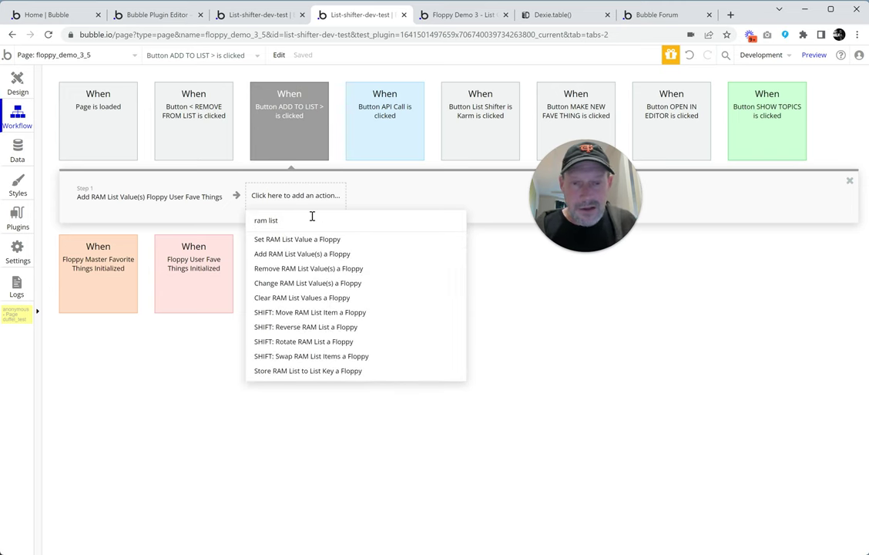
pyautogui.click(309, 269)
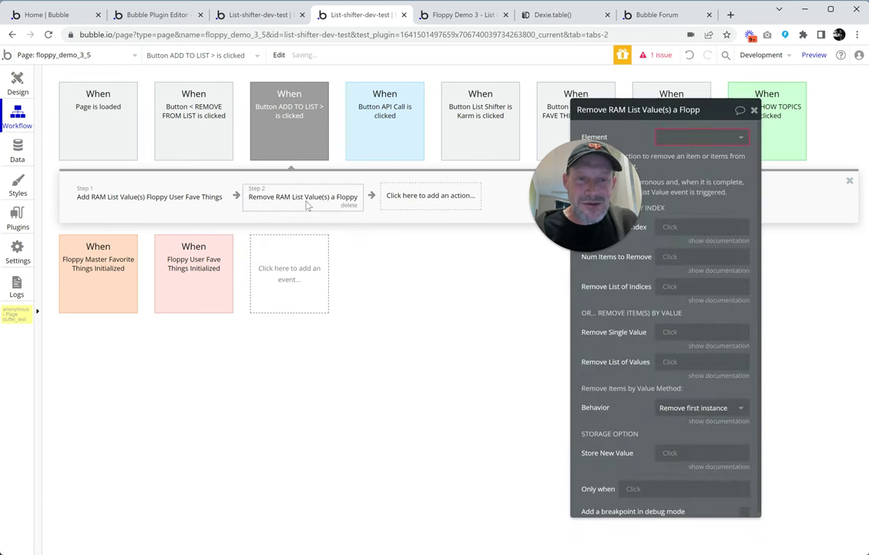
pyautogui.click(727, 137)
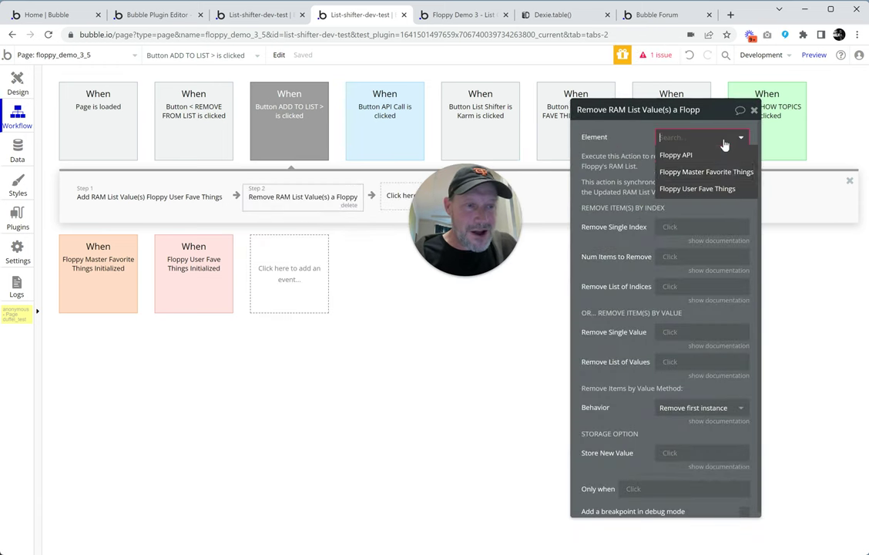
pyautogui.click(728, 173)
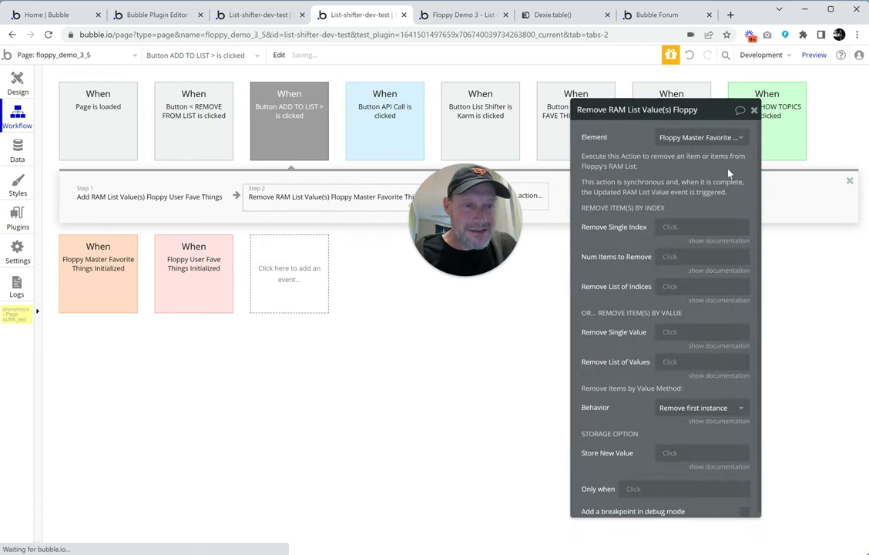
pyautogui.click(674, 228)
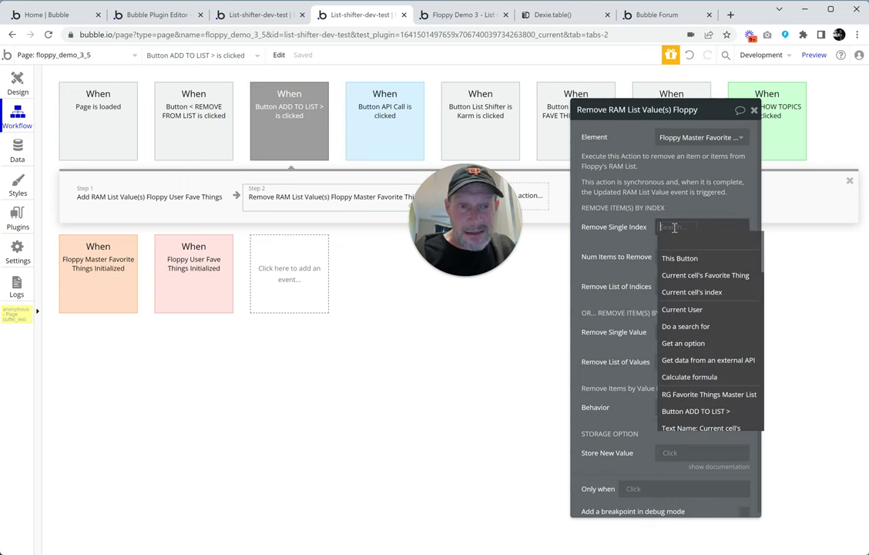
pyautogui.click(669, 275)
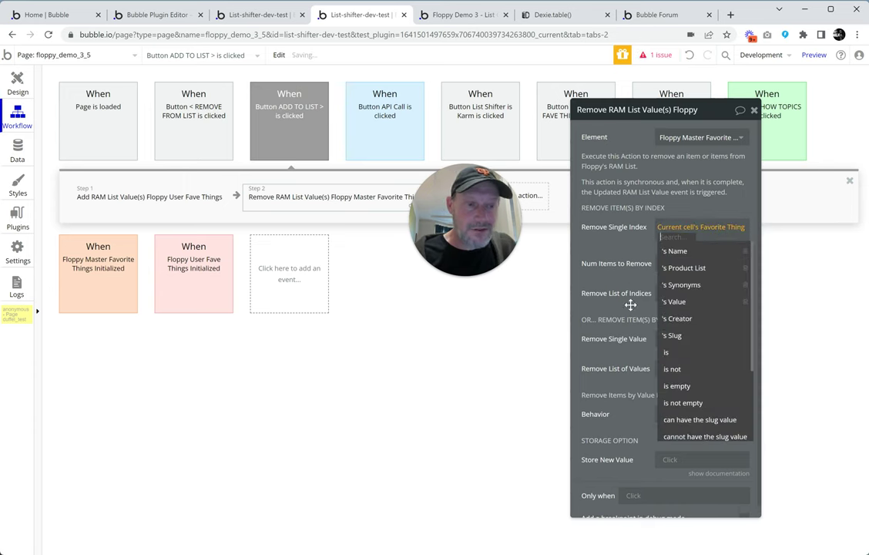
pyautogui.click(621, 248)
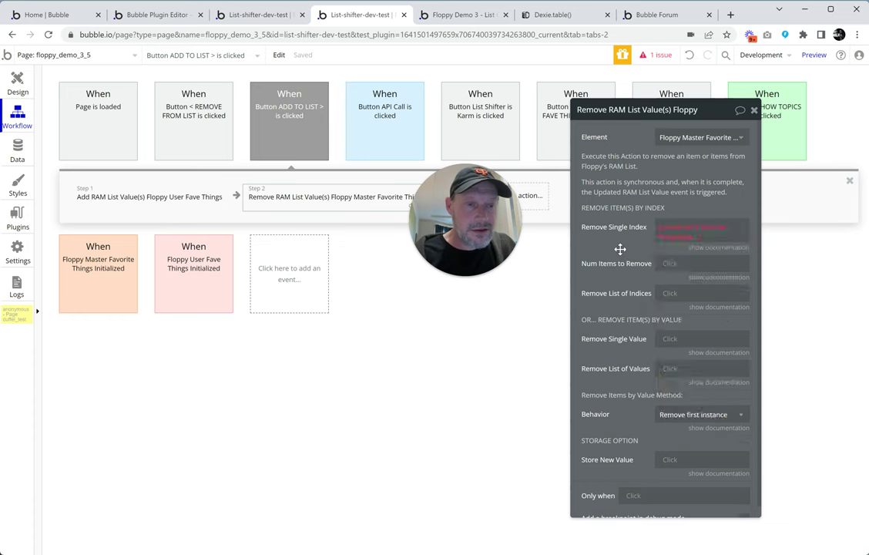
pyautogui.rightClick(691, 237)
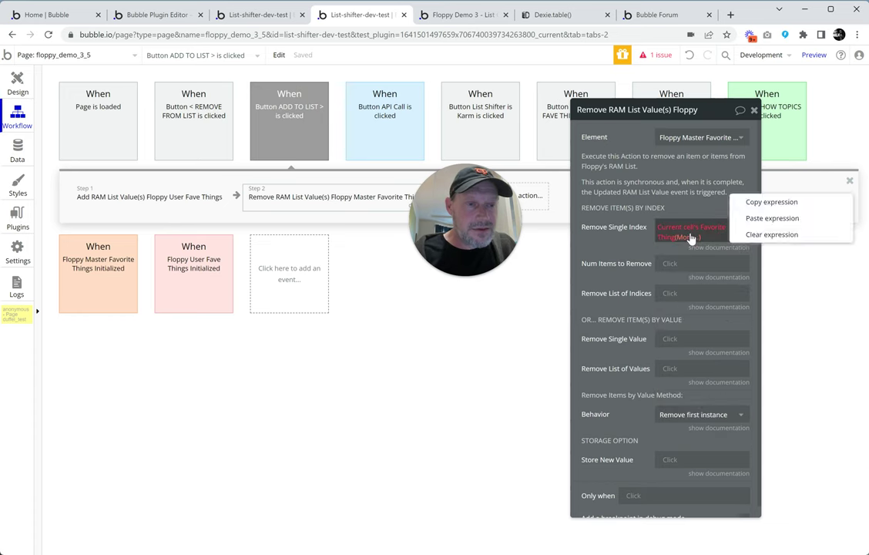
pyautogui.click(766, 234)
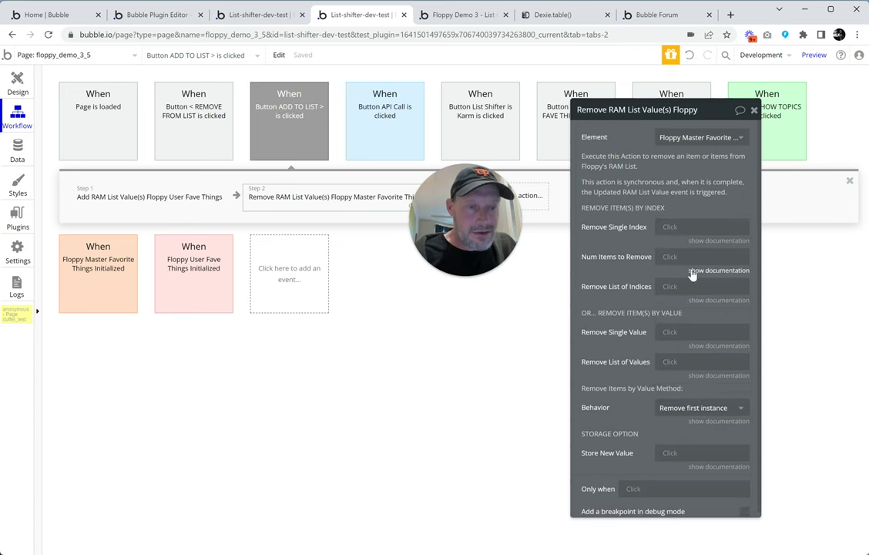
# Step: Set the single value removed from Floppy Master Favorite Things to Current cell's Favorite Thing
pyautogui.click(670, 334)
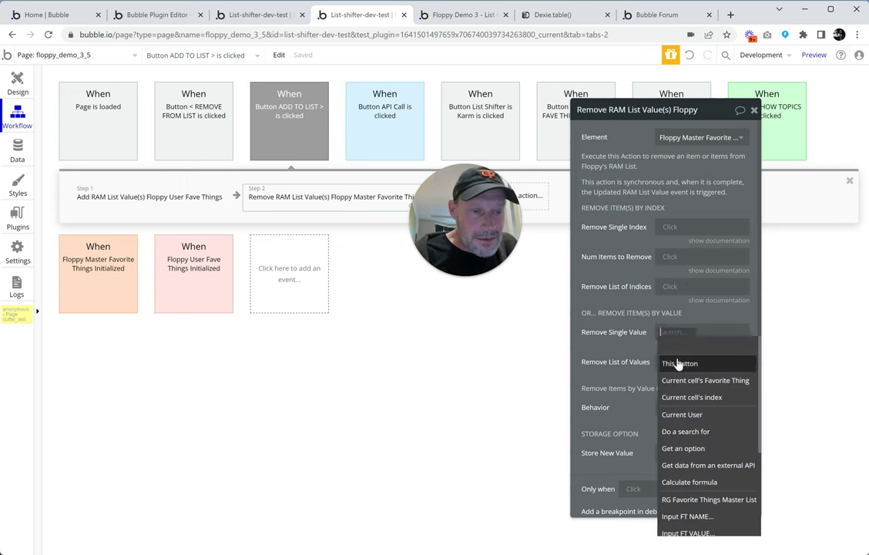
pyautogui.click(641, 356)
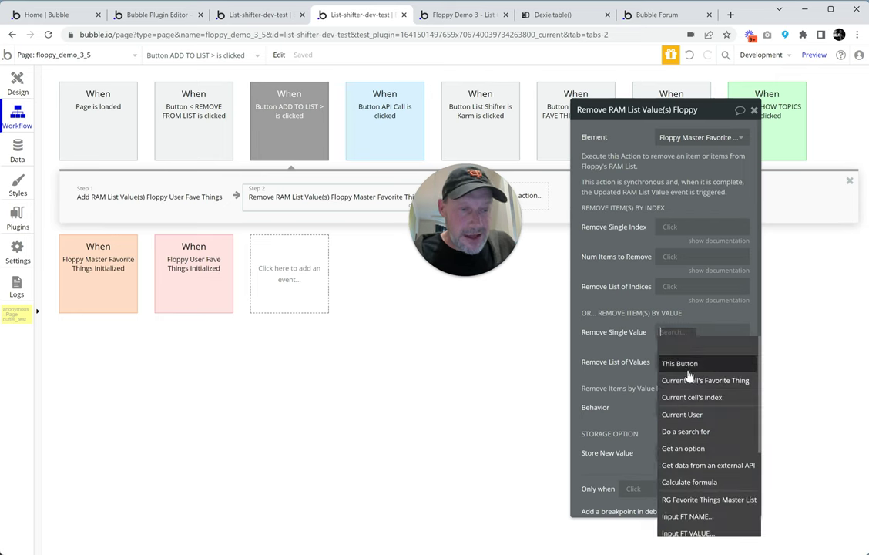
pyautogui.click(687, 380)
pyautogui.click(597, 353)
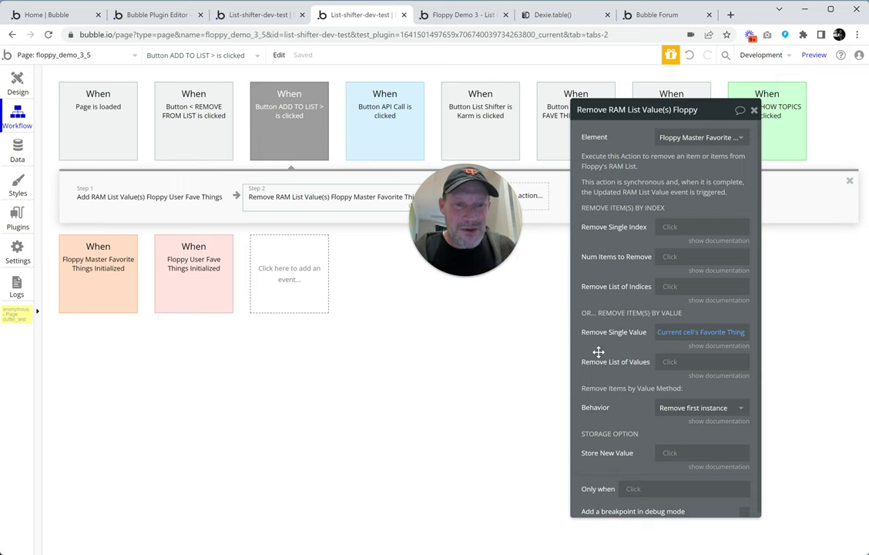
# Step: Set Prohibit Duplicates to "yes" in the Add RAM List Value(s) action for Floppy User Fave Things
pyautogui.click(157, 198)
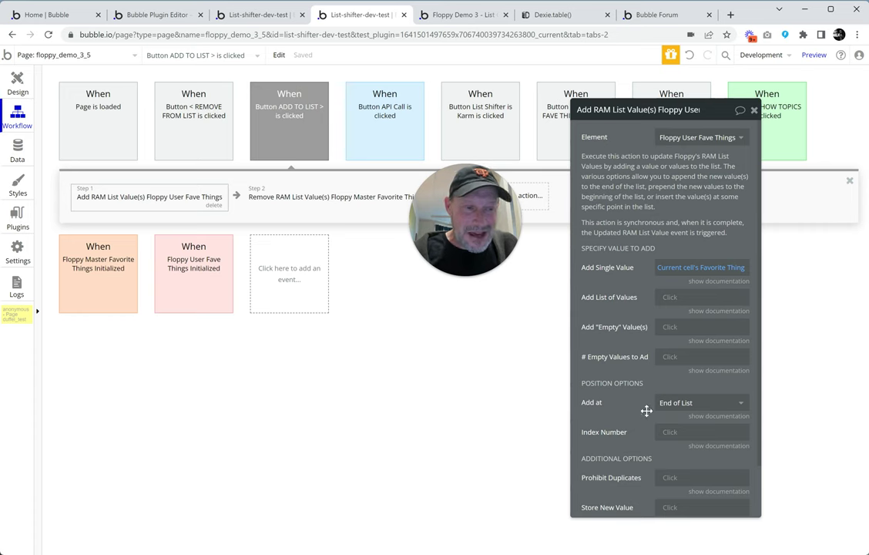
pyautogui.click(671, 479)
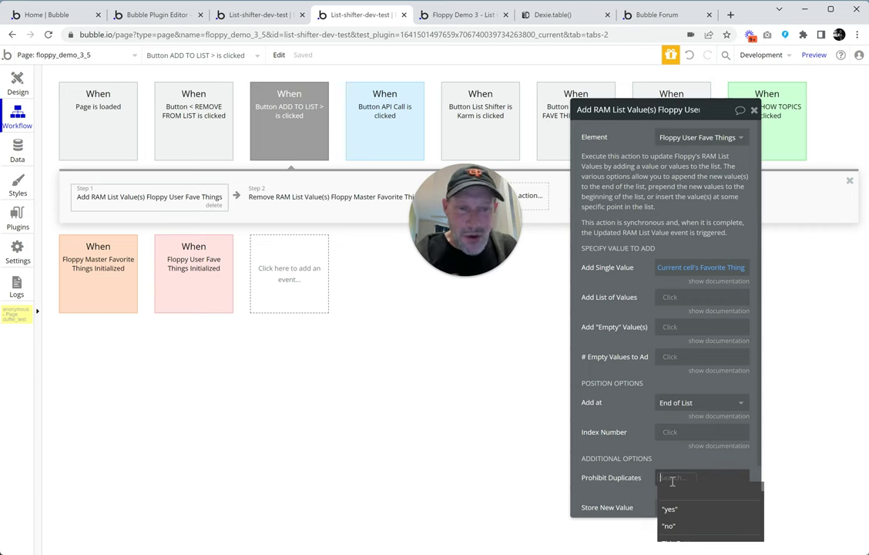
pyautogui.click(671, 509)
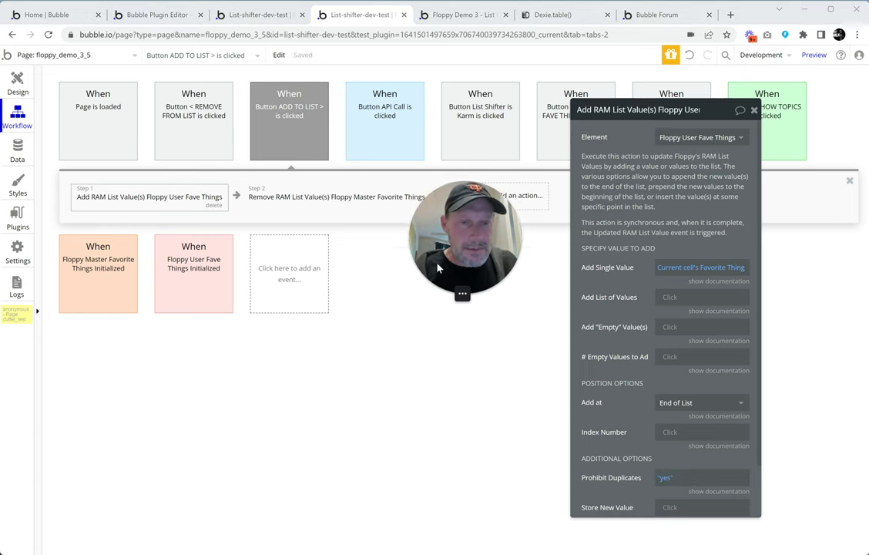
pyautogui.moveTo(448, 240); pyautogui.dragTo(375, 306)
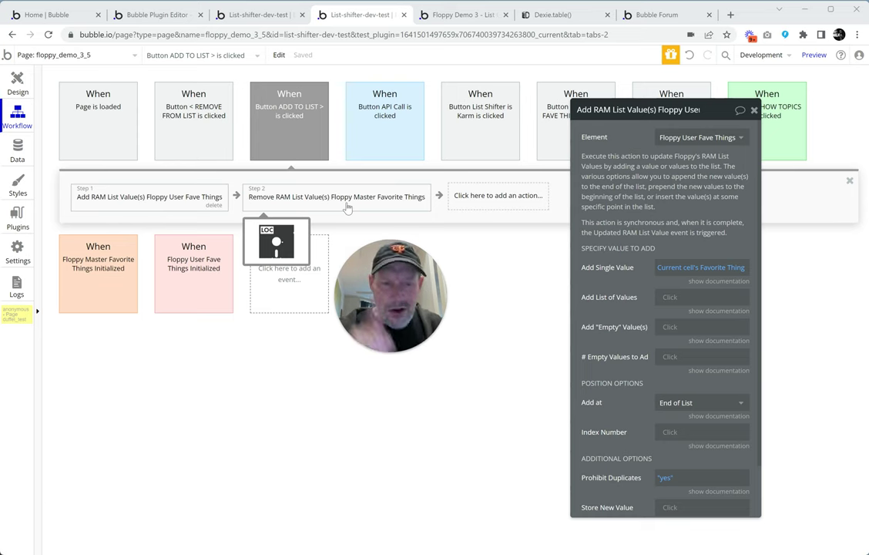
# Step: Change the event color of the ADD TO LIST > button's workflow to Purple
pyautogui.click(292, 136)
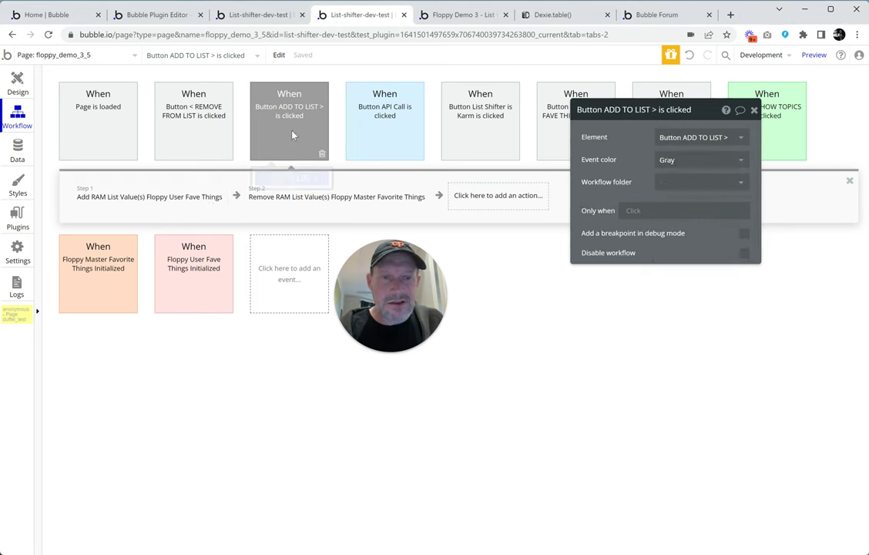
pyautogui.click(694, 160)
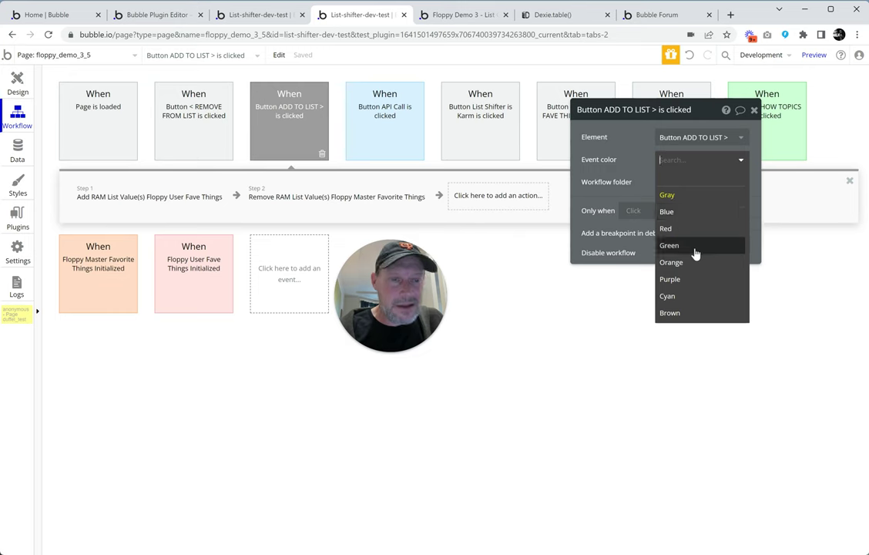
pyautogui.click(683, 281)
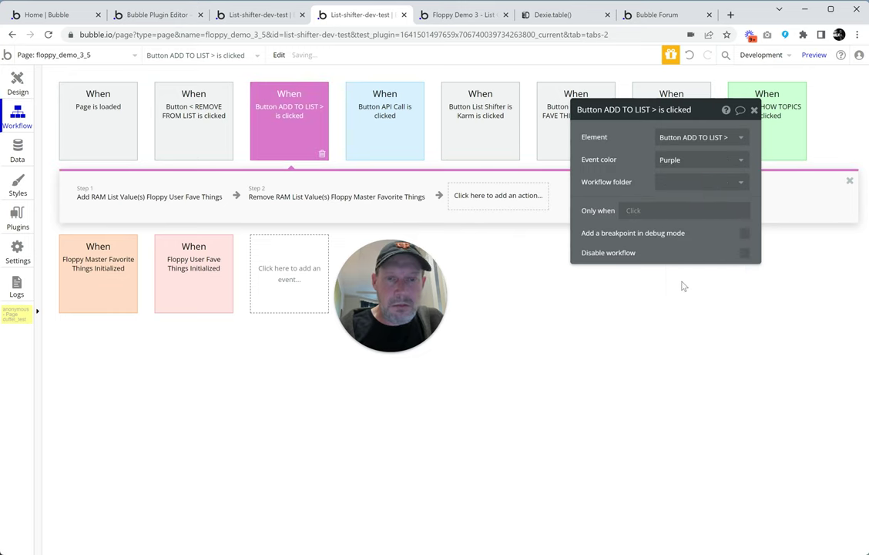
# Step: Review both actions of the ADD TO LIST > workflow and test adding Rich Corinthian Leather to the list on the preview page
pyautogui.click(129, 202)
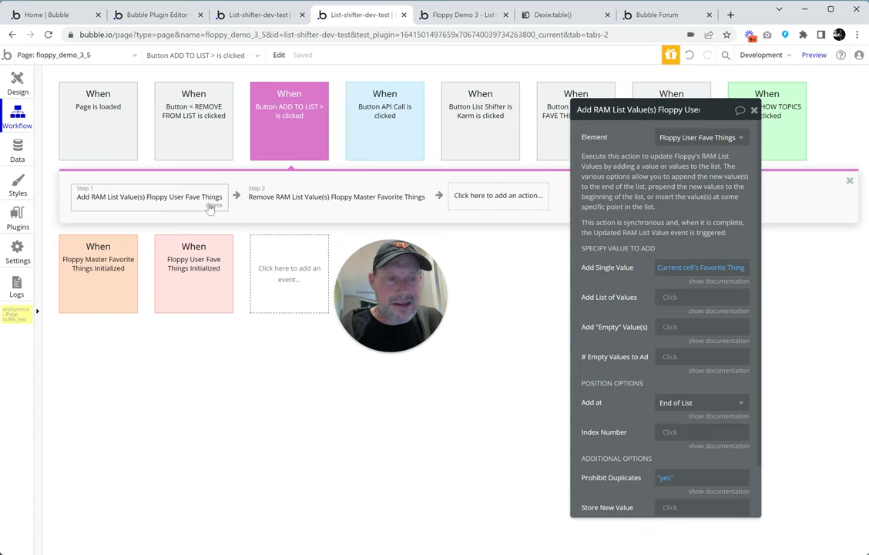
pyautogui.click(284, 200)
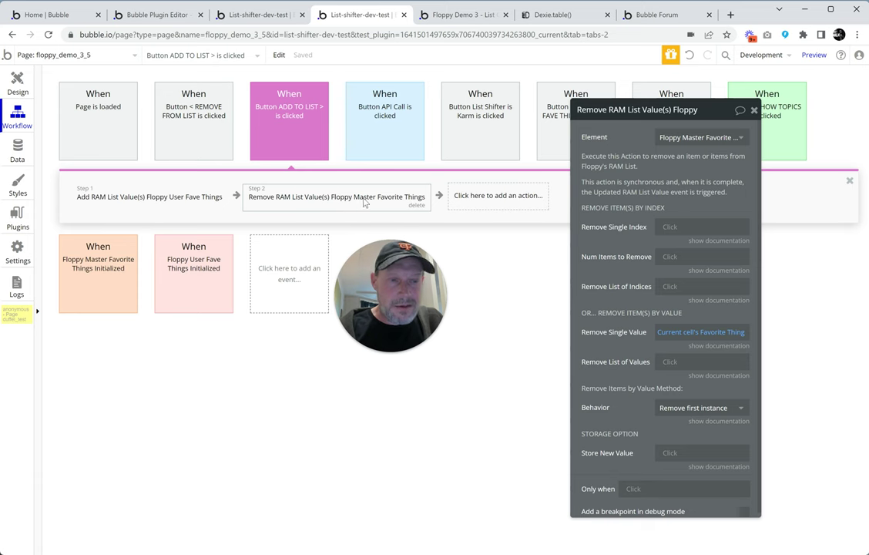
pyautogui.click(463, 17)
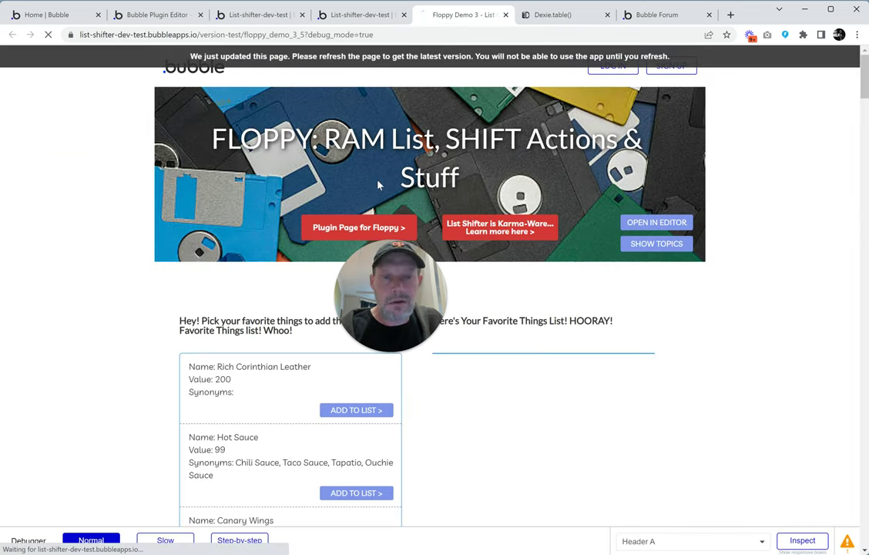
pyautogui.moveTo(397, 287); pyautogui.dragTo(81, 165)
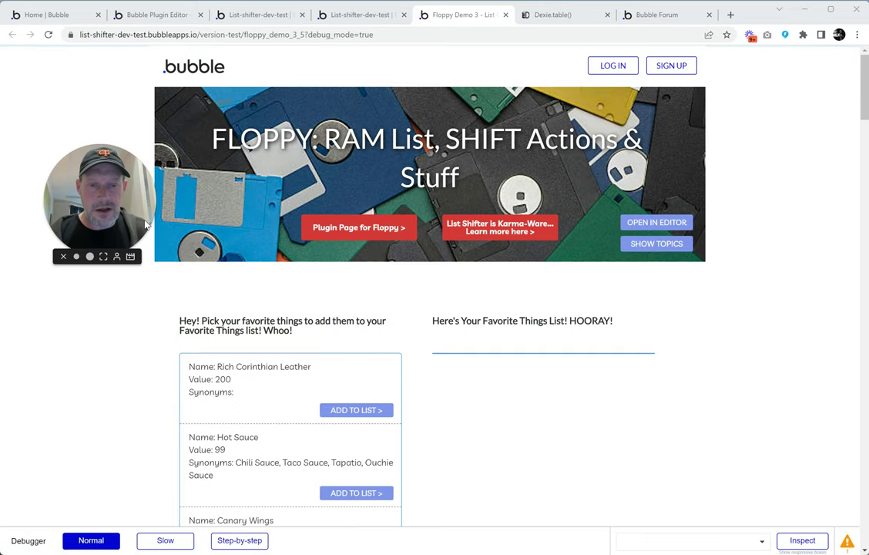
pyautogui.scroll(-2, 503, 230)
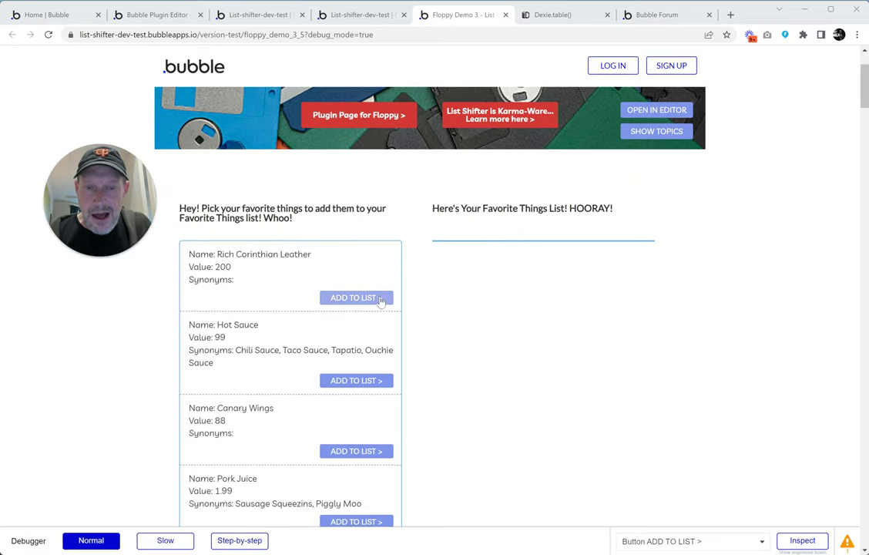
pyautogui.click(379, 299)
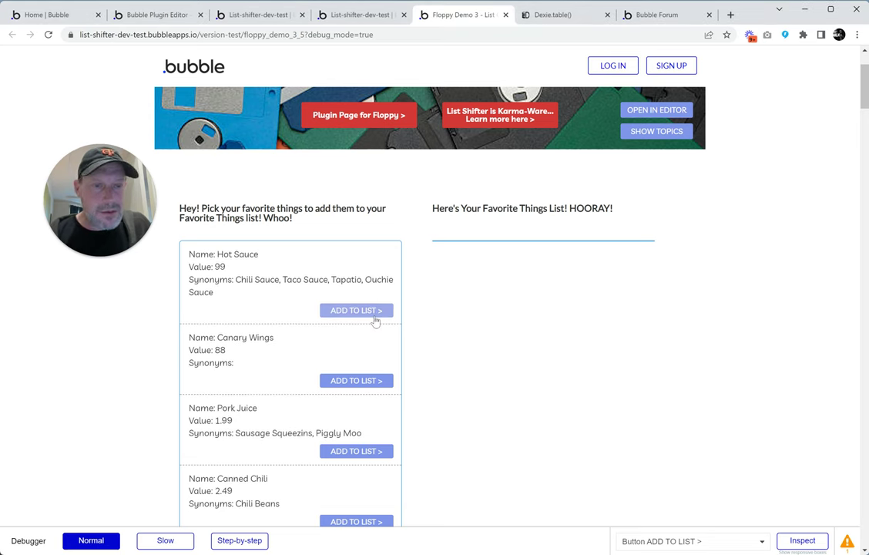
# Step: Back in the page editor's design view, check the data source of RG User's Fave Things and the settings of Floppy User Fave Things
pyautogui.click(364, 15)
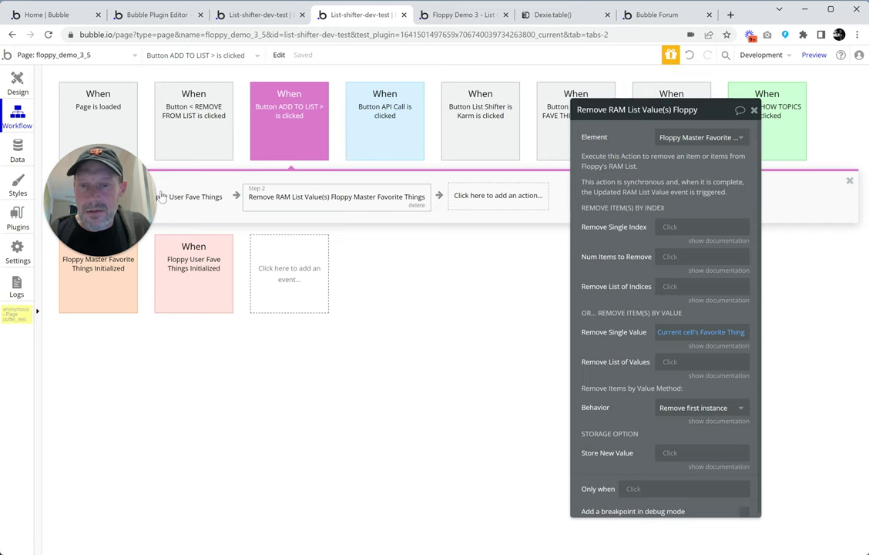
pyautogui.click(17, 83)
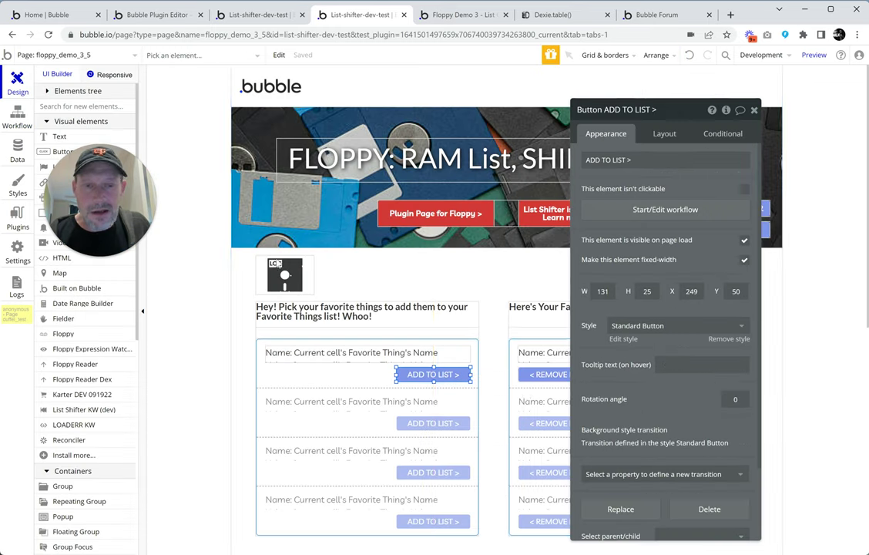
pyautogui.click(523, 388)
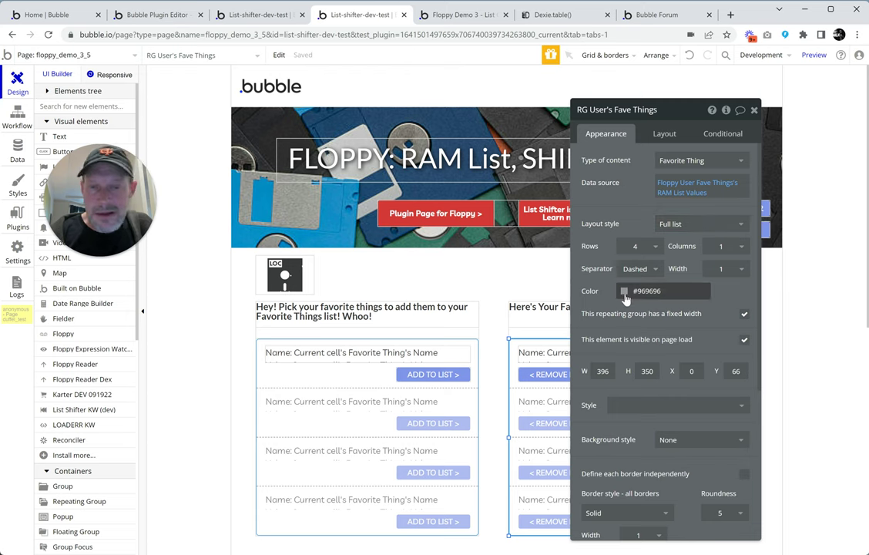
pyautogui.moveTo(681, 114); pyautogui.dragTo(454, 113)
pyautogui.click(702, 271)
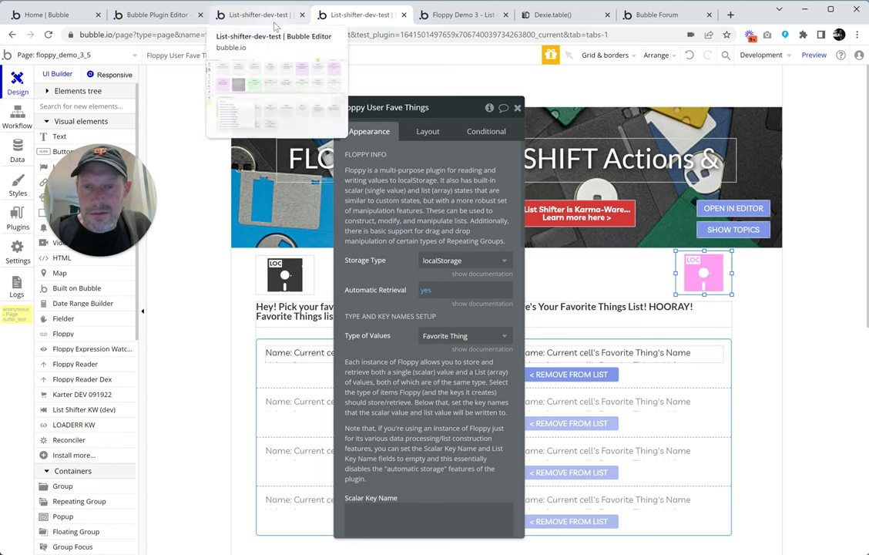
# Step: Compare the Floppy User Fave Things setup with the preview page, and reload the preview to retest the lists
pyautogui.click(460, 15)
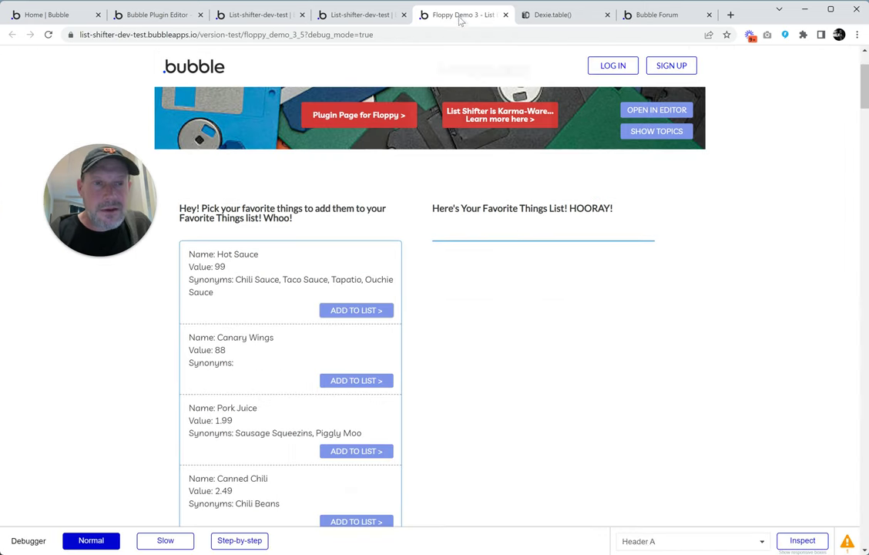
pyautogui.click(364, 16)
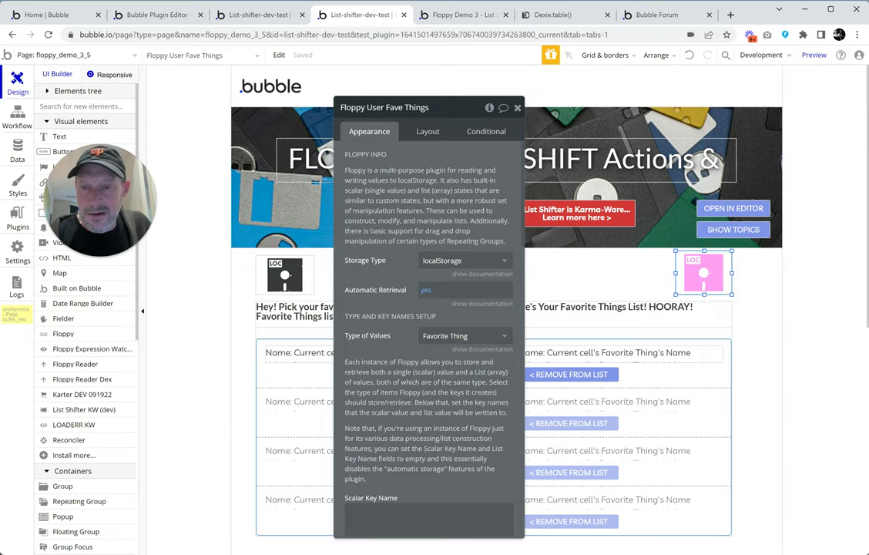
pyautogui.hotkey('ctrl', 'Tab')
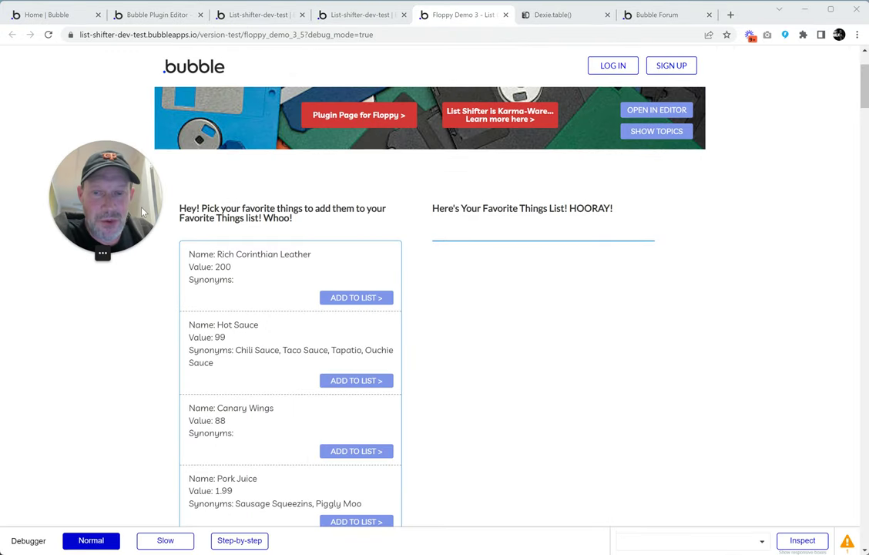
pyautogui.moveTo(141, 202); pyautogui.dragTo(768, 196)
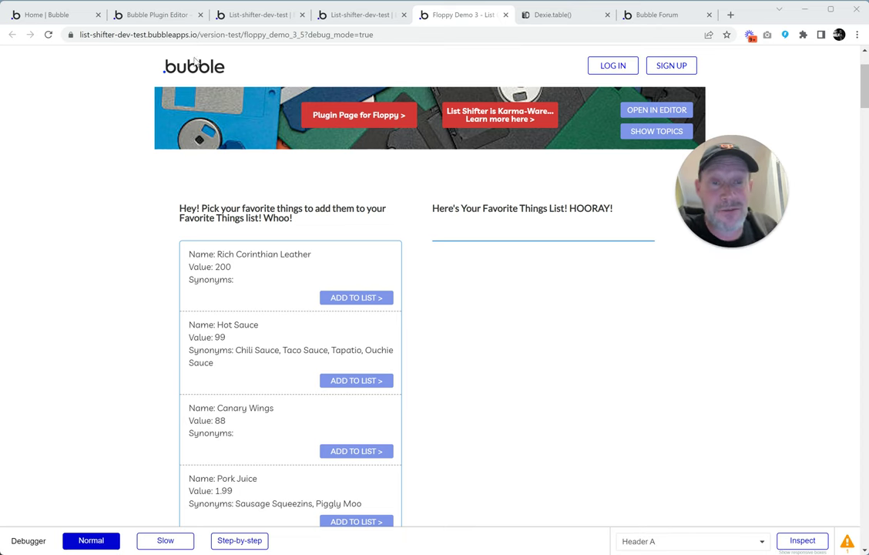
pyautogui.click(48, 35)
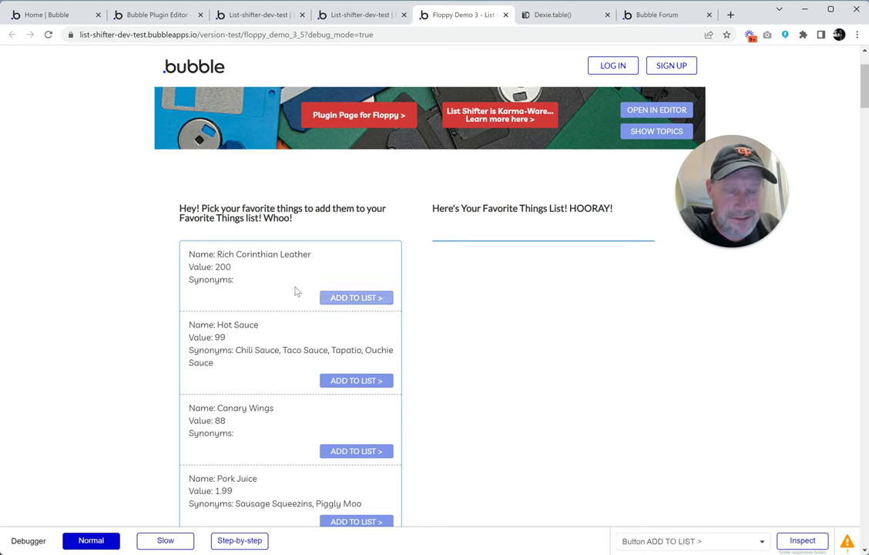
# Step: Test the ADD TO LIST > button on the preview page by adding Rich Corinthian Leather and Pork Juice to the favorites list
pyautogui.click(336, 298)
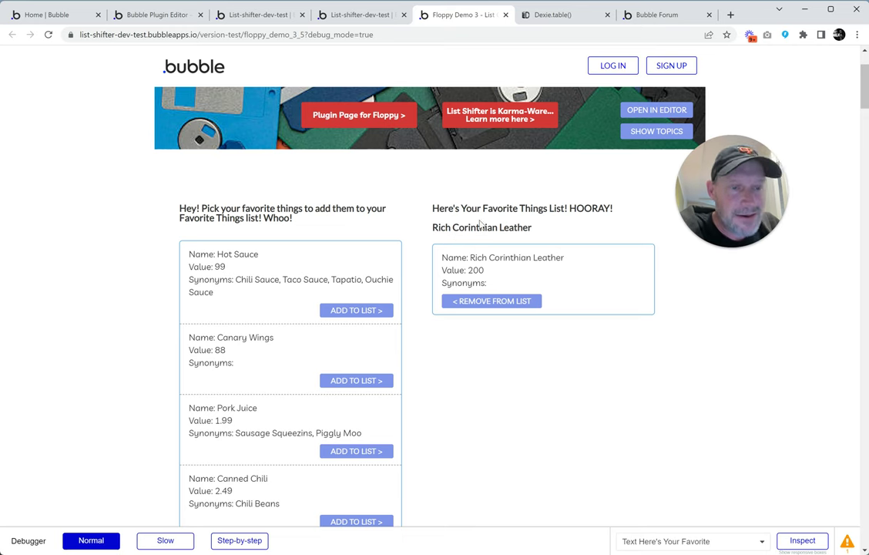
pyautogui.click(560, 215)
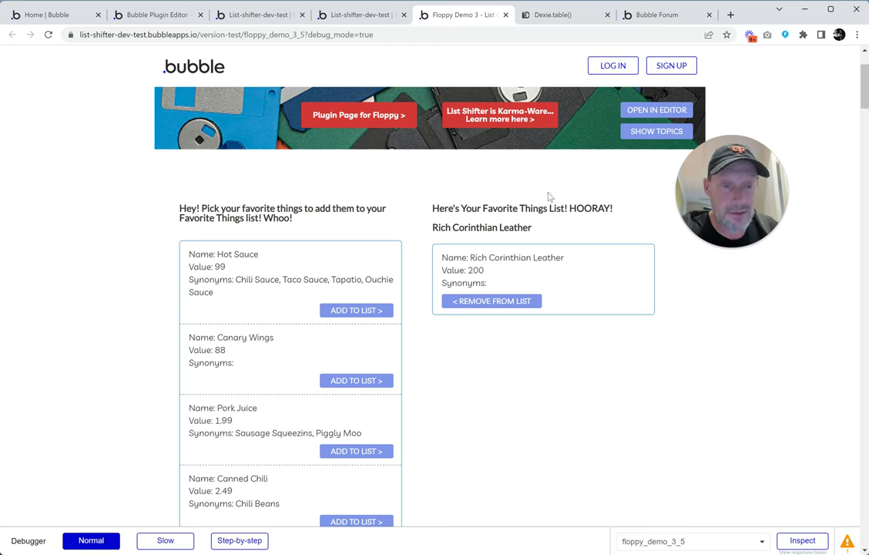
pyautogui.scroll(-1, 356, 383)
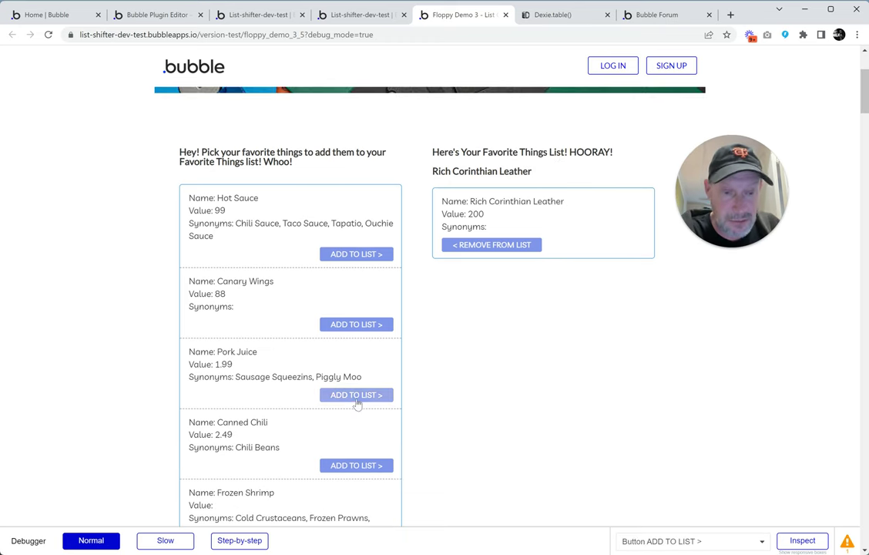
pyautogui.click(354, 402)
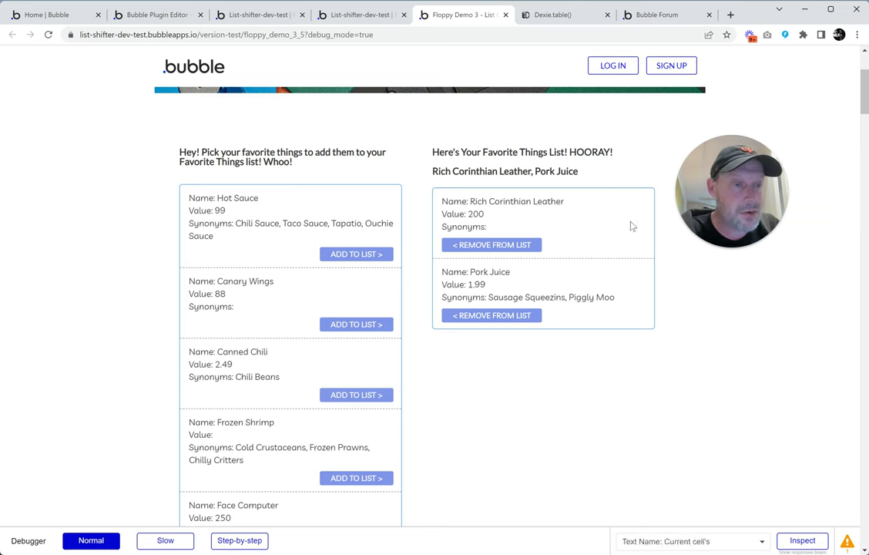
pyautogui.moveTo(735, 195); pyautogui.dragTo(90, 146)
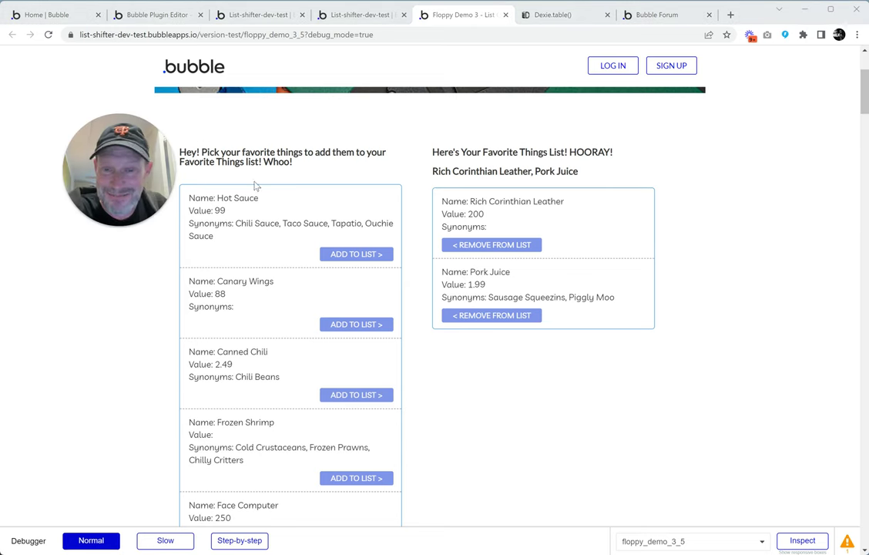
pyautogui.scroll(1, 356, 154)
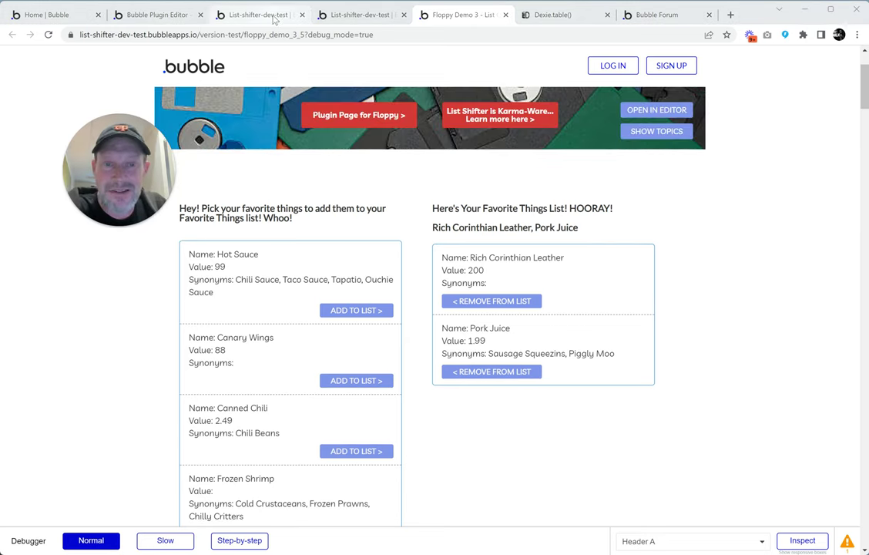
# Step: In the editor's design view, clear the Floppy User Fave Things expression from the "Here's Your Favorite Things List! HOORAY!" text
pyautogui.click(380, 16)
pyautogui.moveTo(155, 206); pyautogui.dragTo(466, 269)
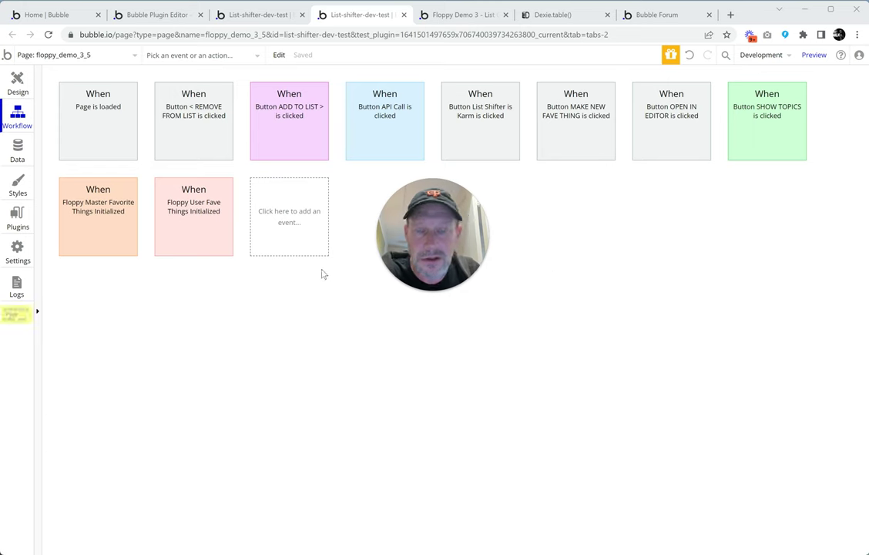
pyautogui.moveTo(465, 239); pyautogui.dragTo(453, 243)
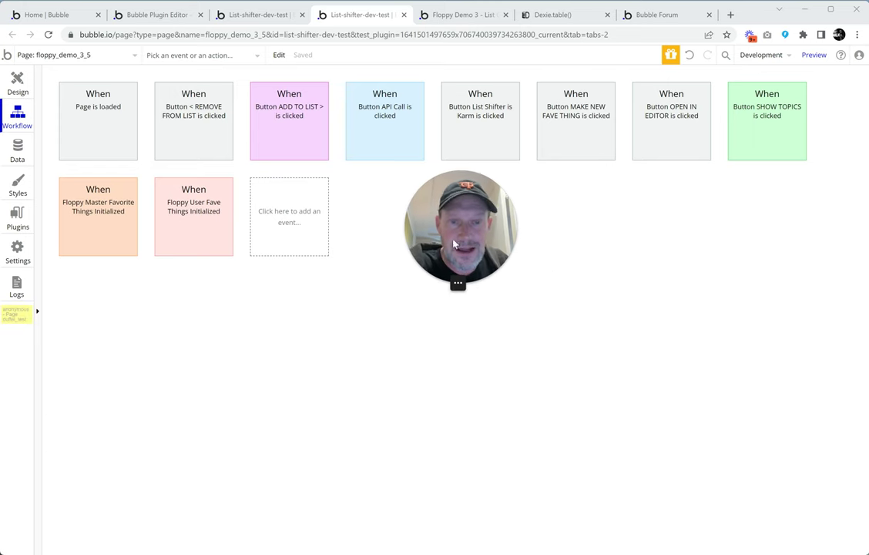
pyautogui.click(11, 89)
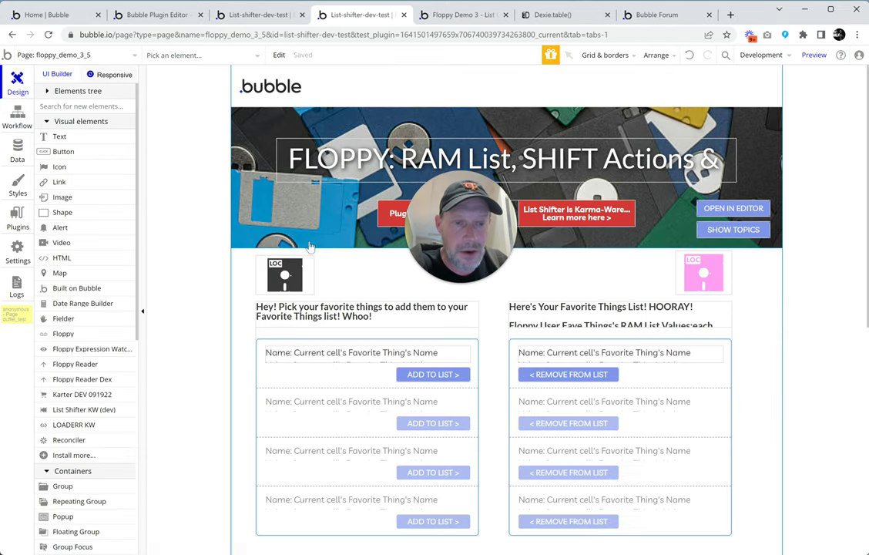
pyautogui.moveTo(482, 226); pyautogui.dragTo(389, 192)
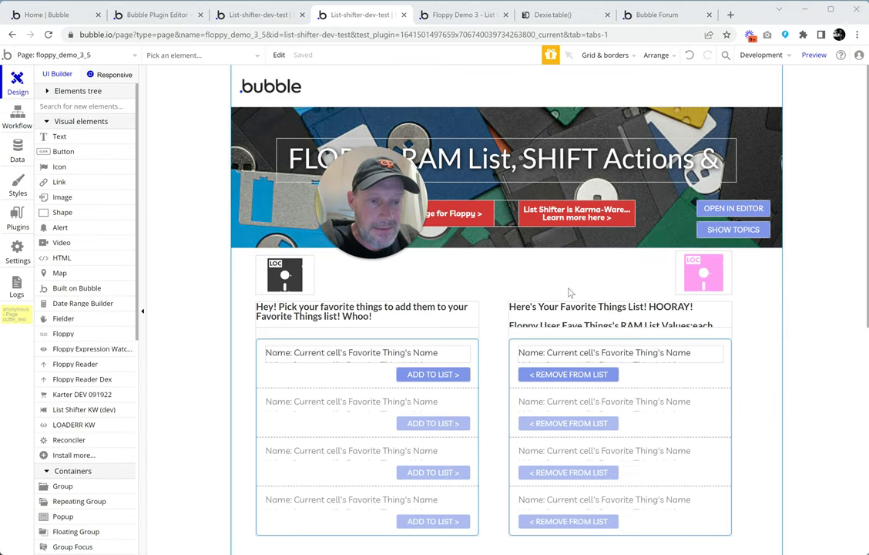
pyautogui.click(546, 328)
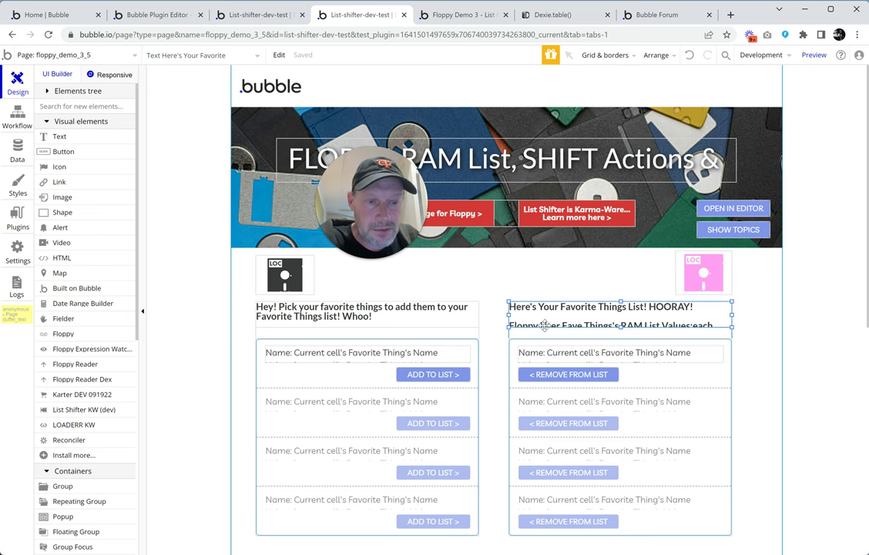
pyautogui.doubleClick(545, 325)
pyautogui.rightClick(654, 252)
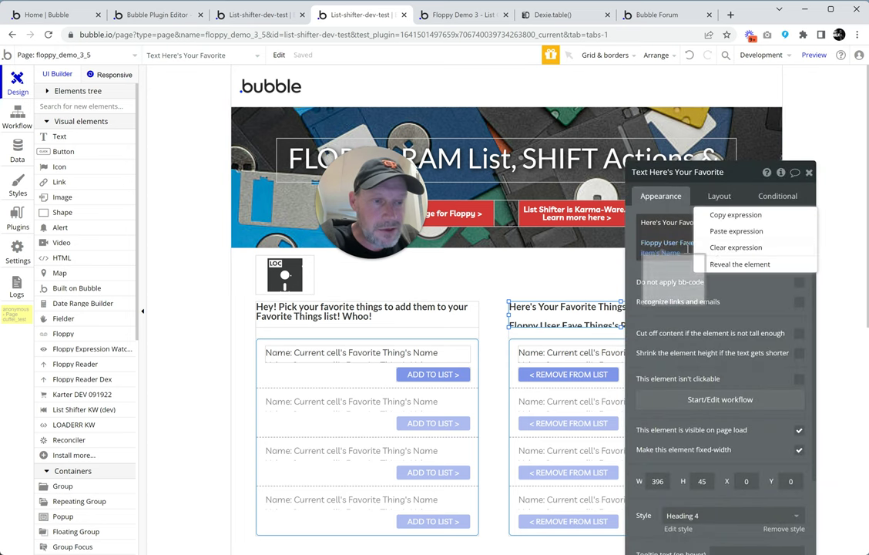
pyautogui.click(717, 247)
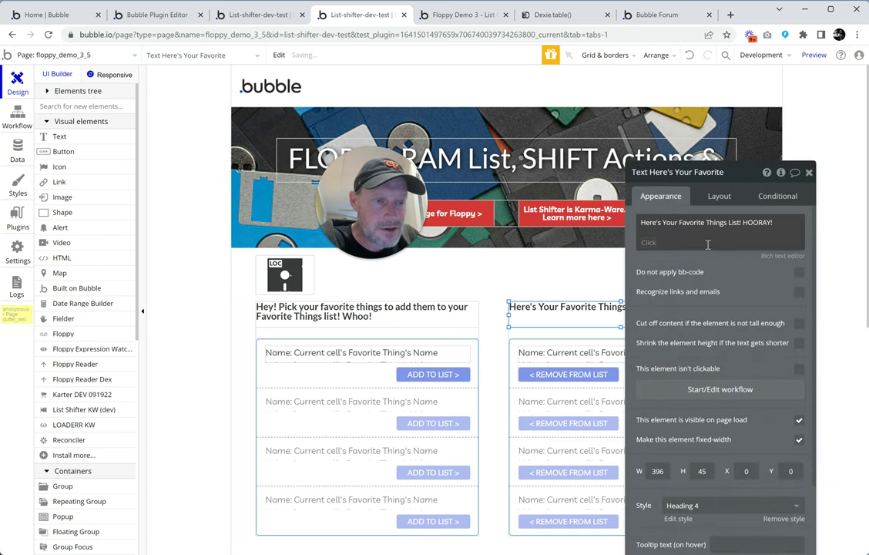
# Step: Remove the leftover blank lines below "Here's Your Favorite Things List! HOORAY!" in that text element
pyautogui.click(720, 241)
pyautogui.hotkey('ctrl', 'a')
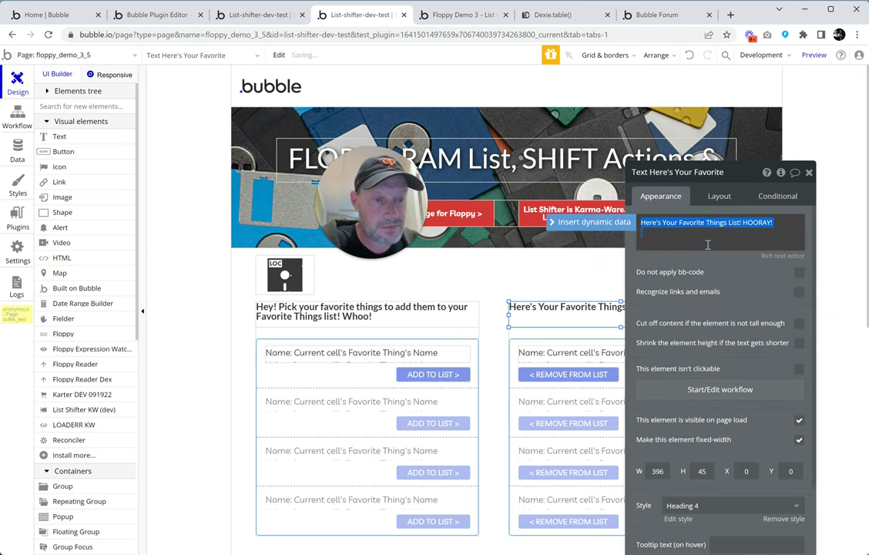
pyautogui.click(664, 256)
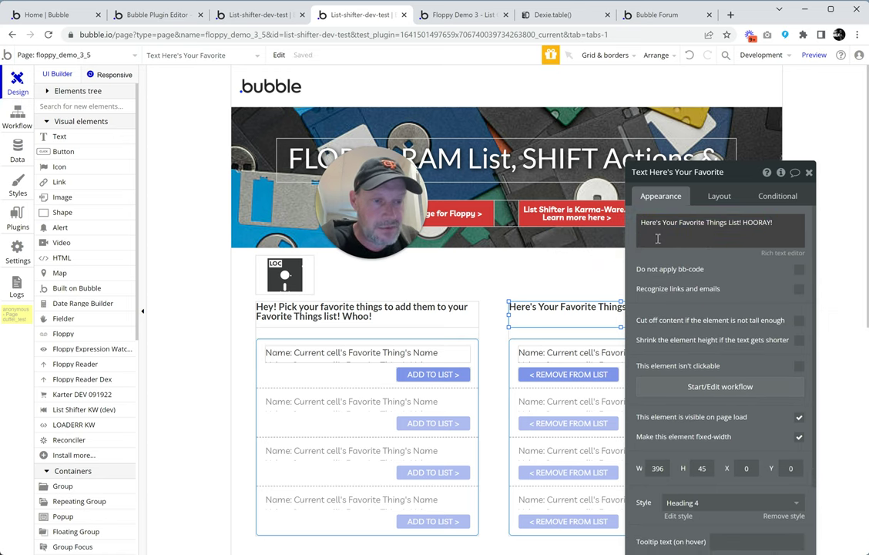
pyautogui.click(655, 234)
pyautogui.hotkey('ctrl', 'a')
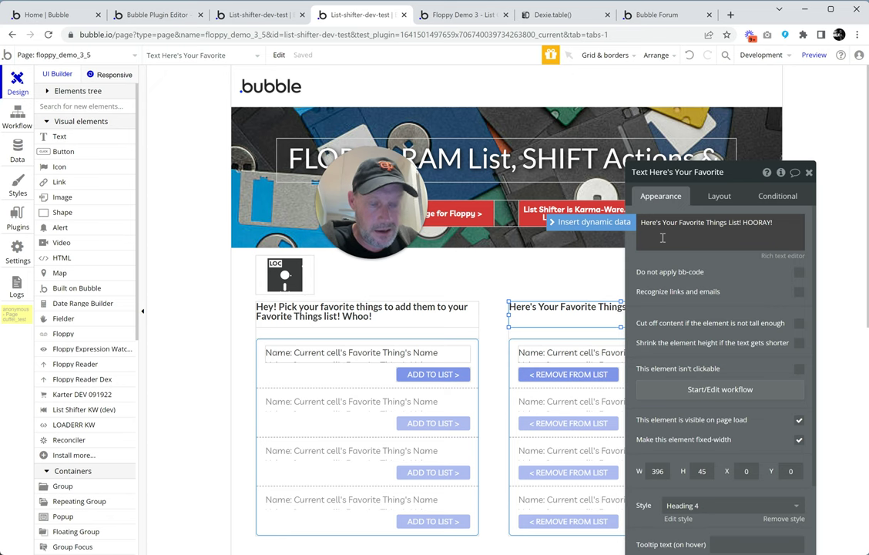
pyautogui.click(661, 238)
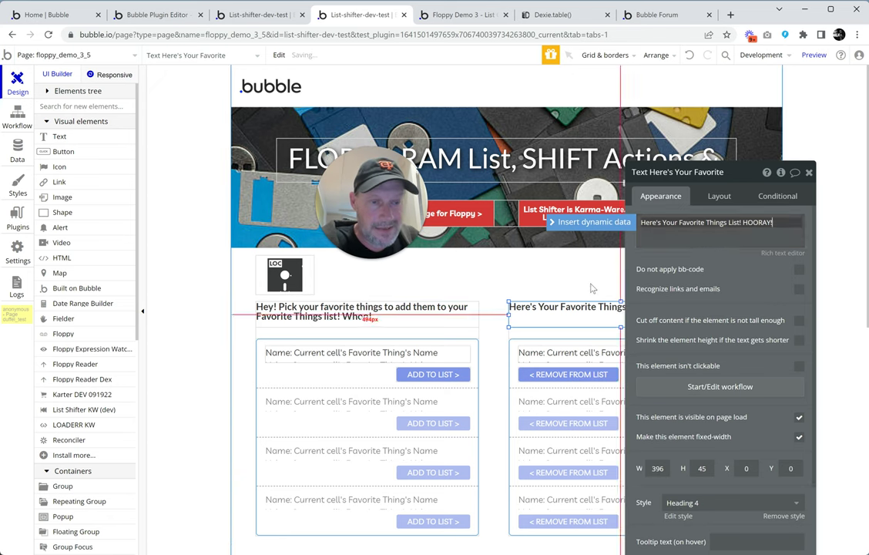
pyautogui.click(520, 251)
# Step: Open the workflow of the < REMOVE FROM LIST button in the favorites repeating group
pyautogui.moveTo(665, 211); pyautogui.dragTo(117, 144)
pyautogui.click(602, 373)
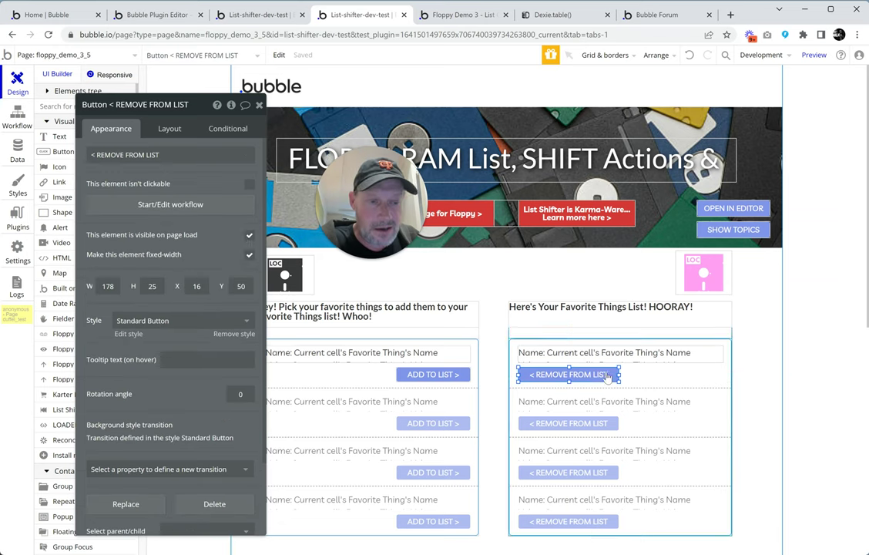
pyautogui.click(213, 207)
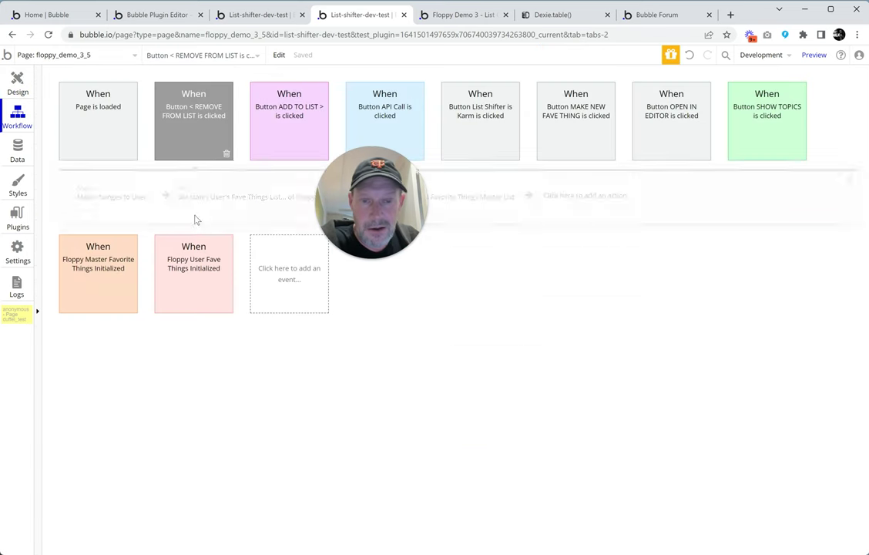
pyautogui.moveTo(354, 174); pyautogui.dragTo(519, 274)
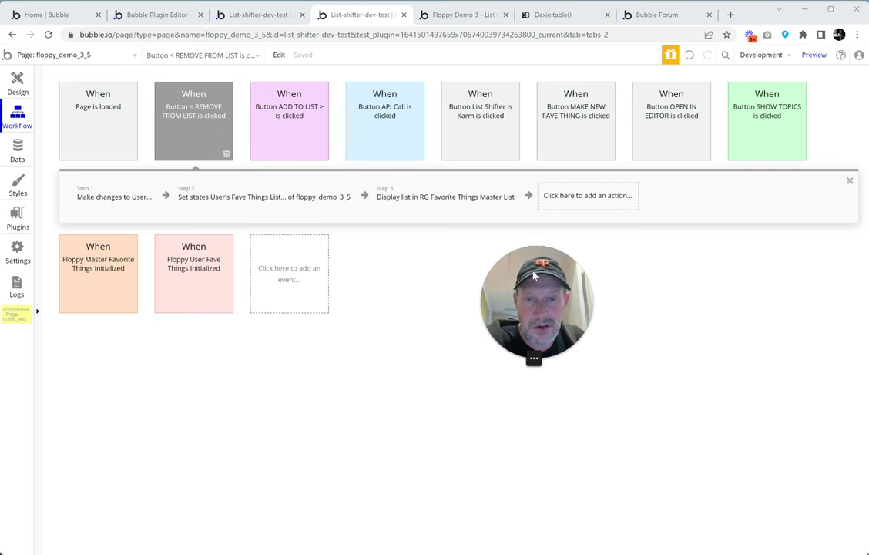
pyautogui.moveTo(571, 289); pyautogui.dragTo(579, 285)
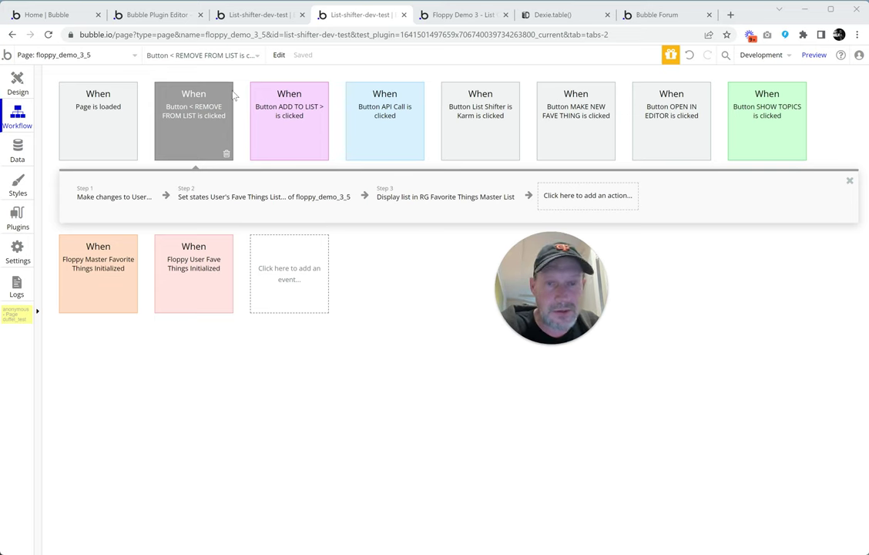
# Step: Check the items with remove buttons on the preview page and the event settings of the < REMOVE FROM LIST workflow
pyautogui.click(462, 15)
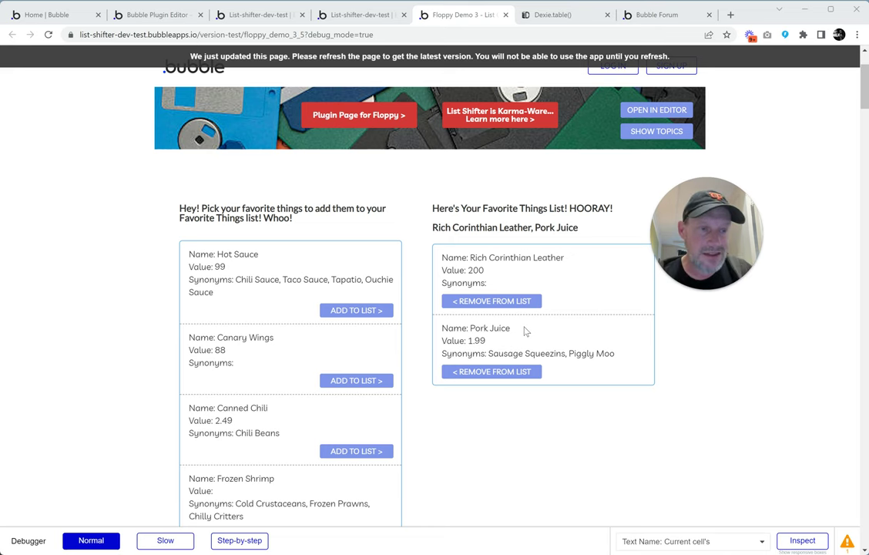
pyautogui.click(339, 16)
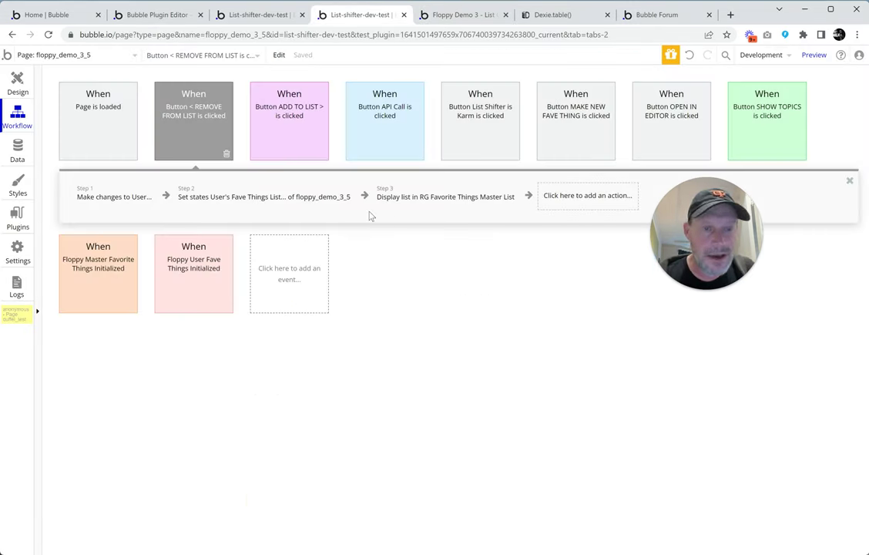
pyautogui.click(196, 119)
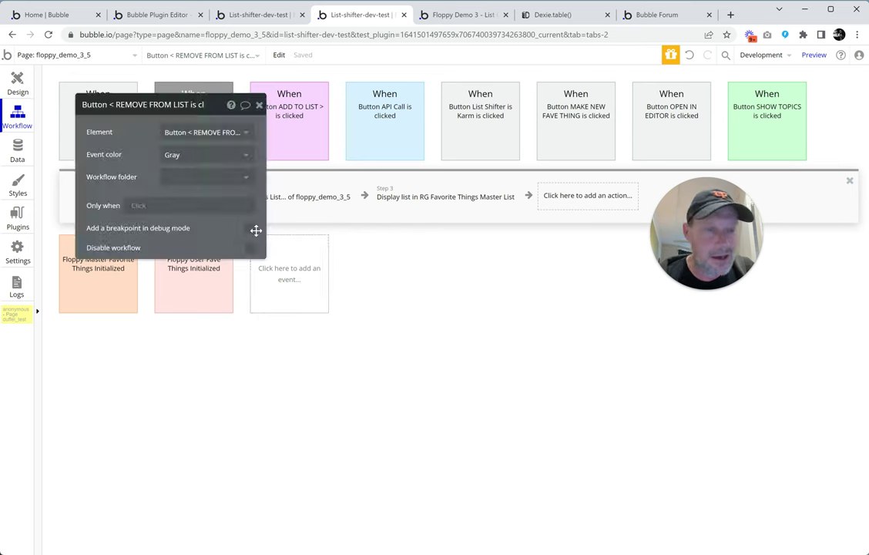
pyautogui.click(259, 105)
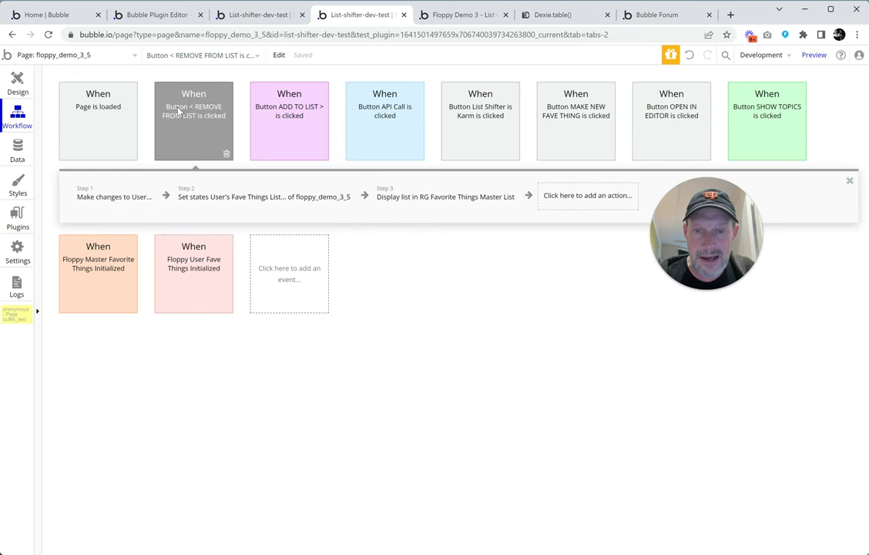
# Step: Delete all the old < REMOVE FROM LIST actions: Make changes to User, Set state of User's Fave Things List, and Display list
pyautogui.click(115, 197)
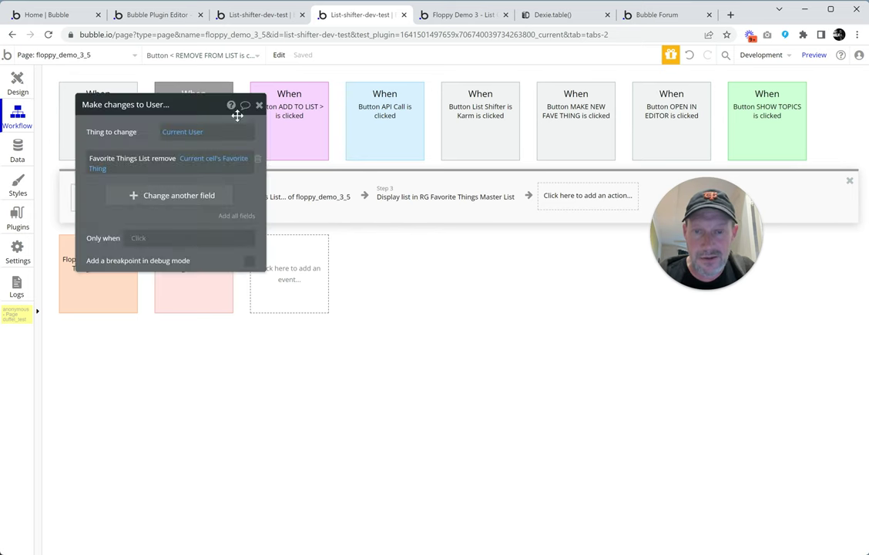
pyautogui.click(259, 105)
pyautogui.press('Delete')
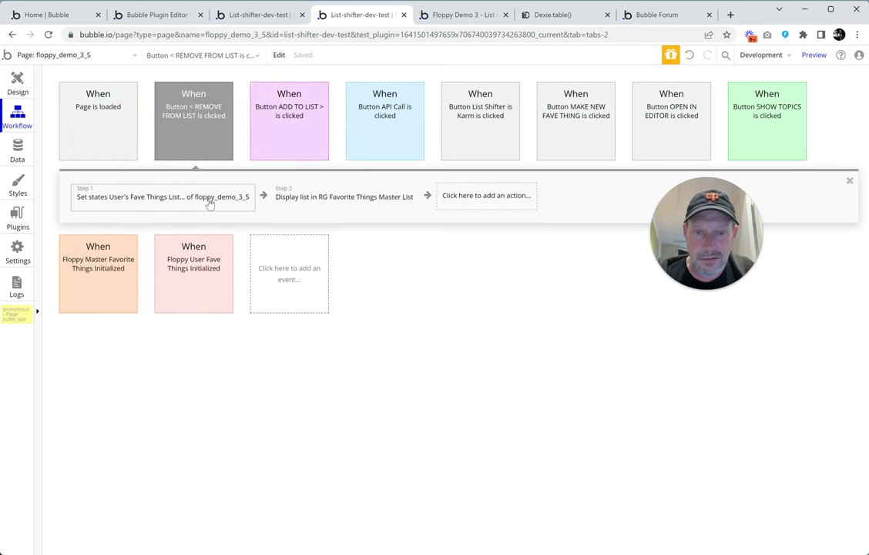
pyautogui.click(122, 199)
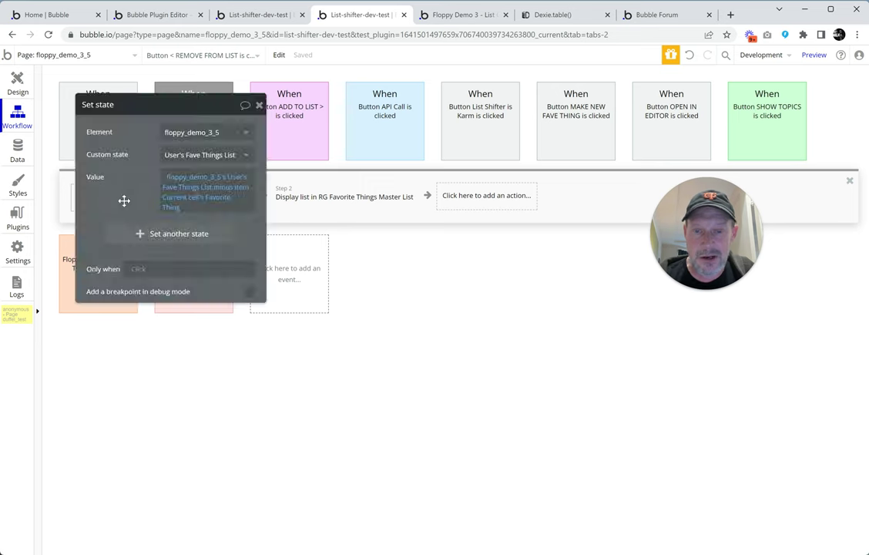
pyautogui.click(259, 105)
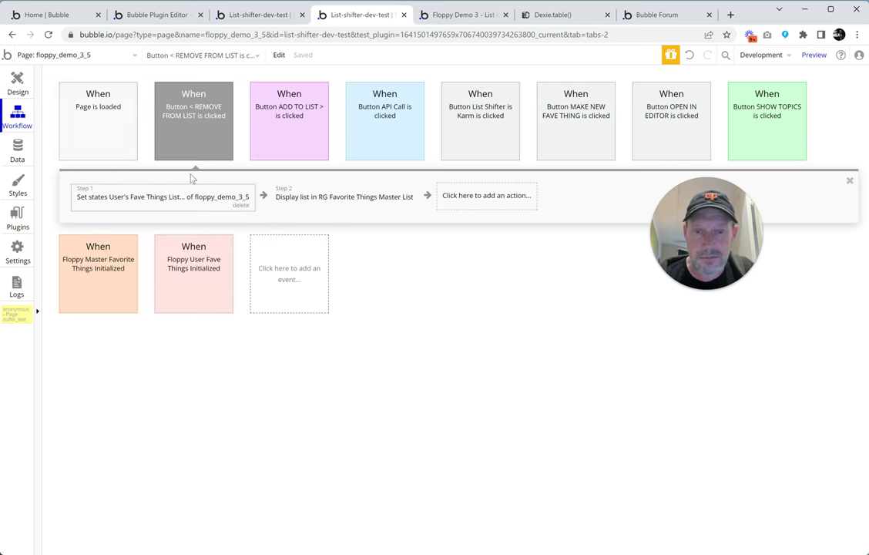
pyautogui.click(240, 206)
pyautogui.click(121, 199)
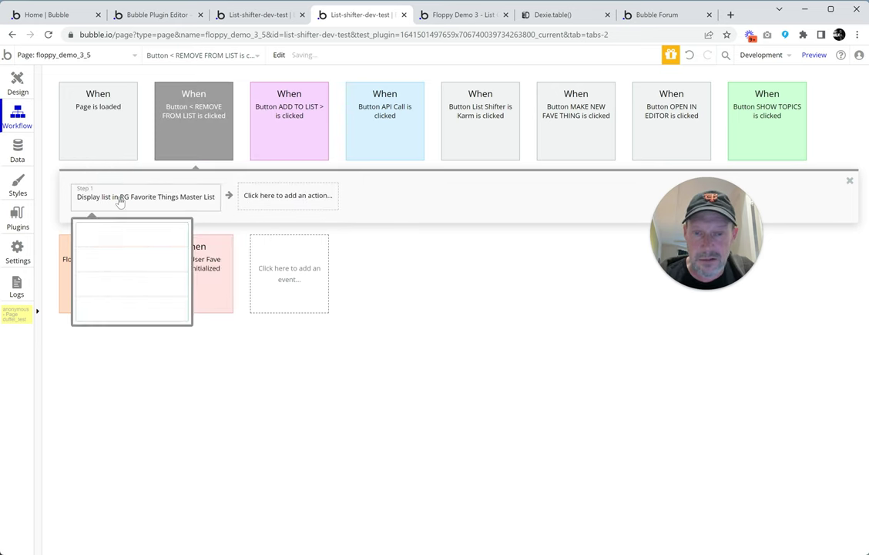
pyautogui.click(258, 105)
pyautogui.click(206, 207)
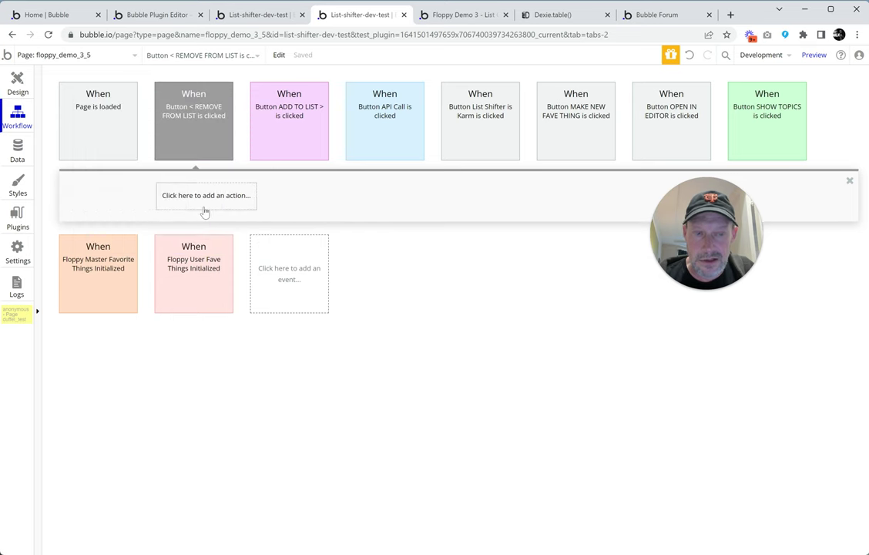
# Step: Reload the editor and set the event color of the < REMOVE FROM LIST button workflow to Purple
pyautogui.click(49, 35)
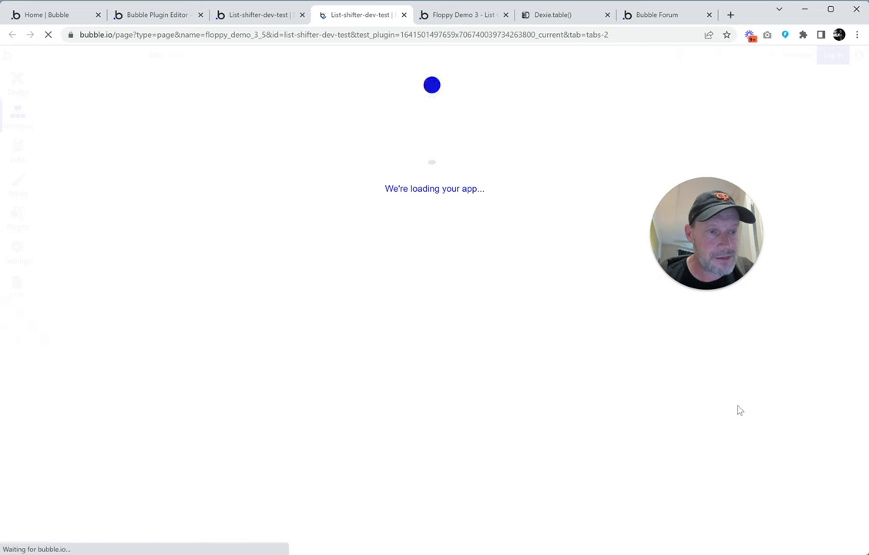
pyautogui.moveTo(718, 268); pyautogui.dragTo(593, 241)
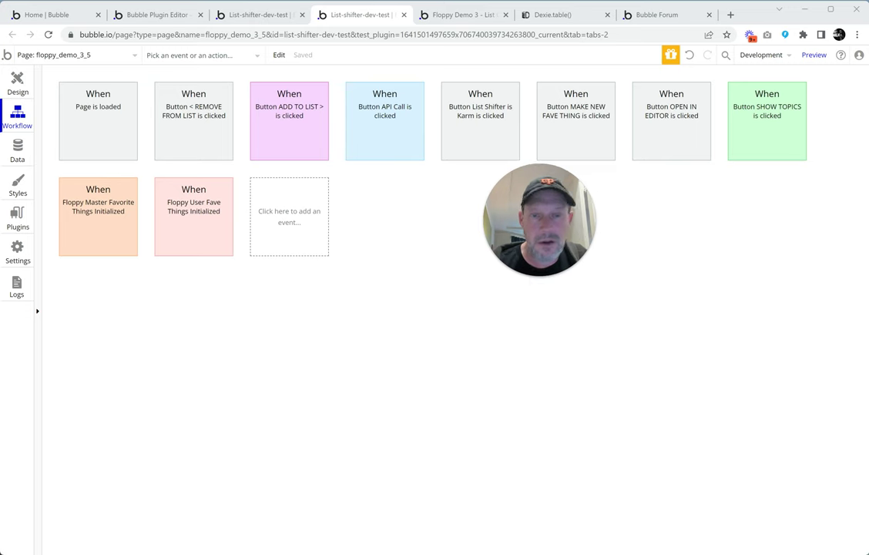
pyautogui.click(201, 129)
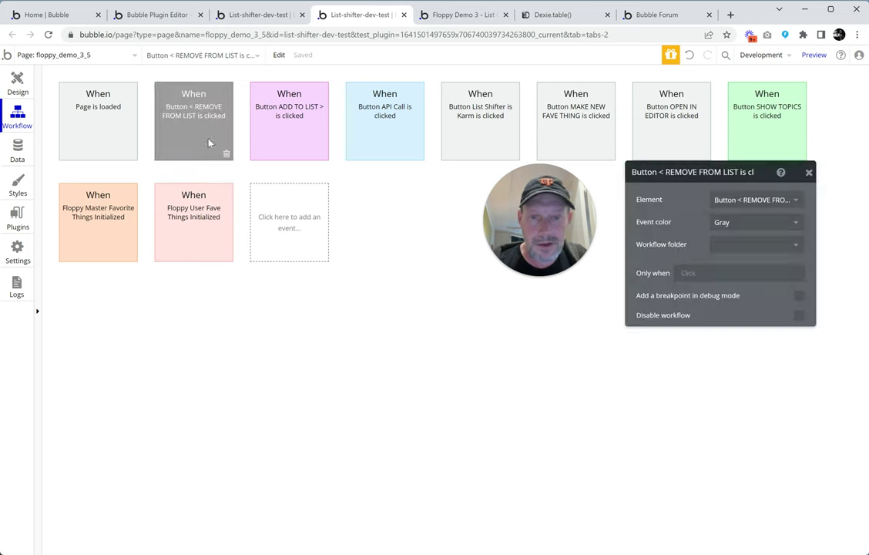
pyautogui.click(751, 222)
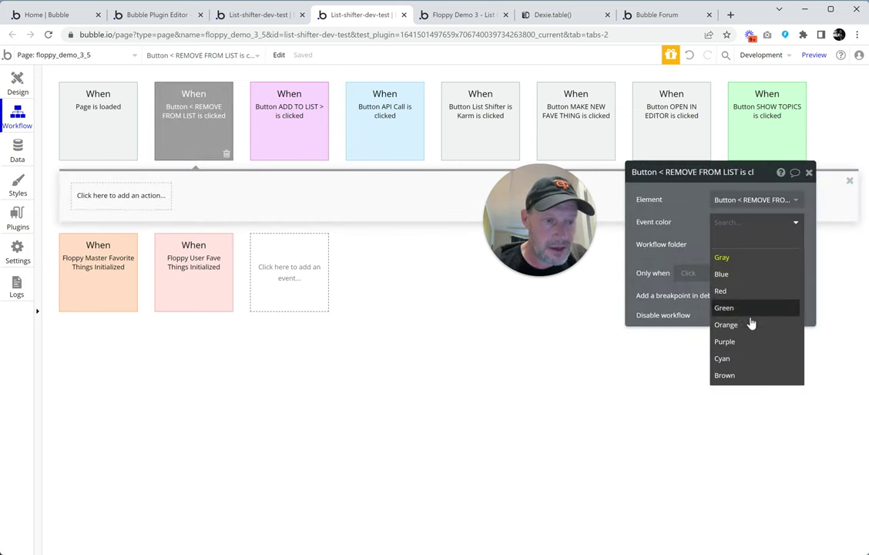
pyautogui.click(731, 292)
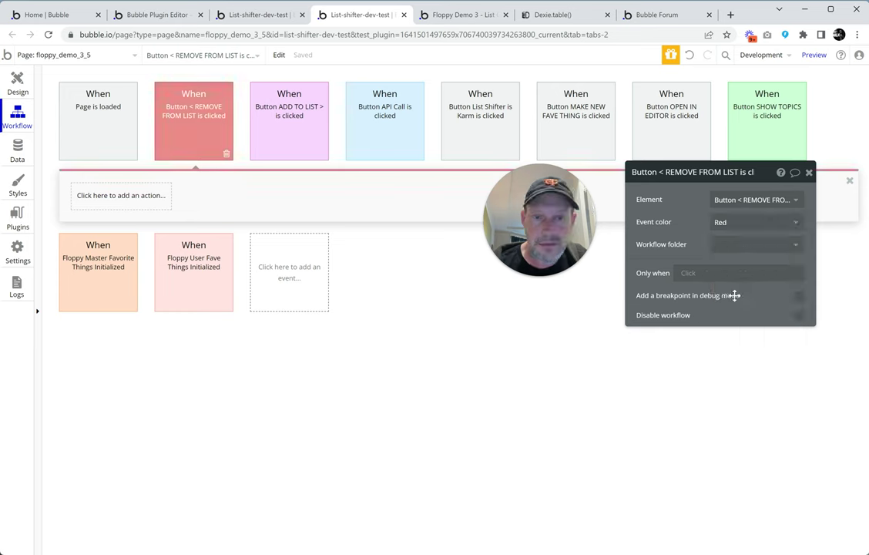
pyautogui.click(751, 222)
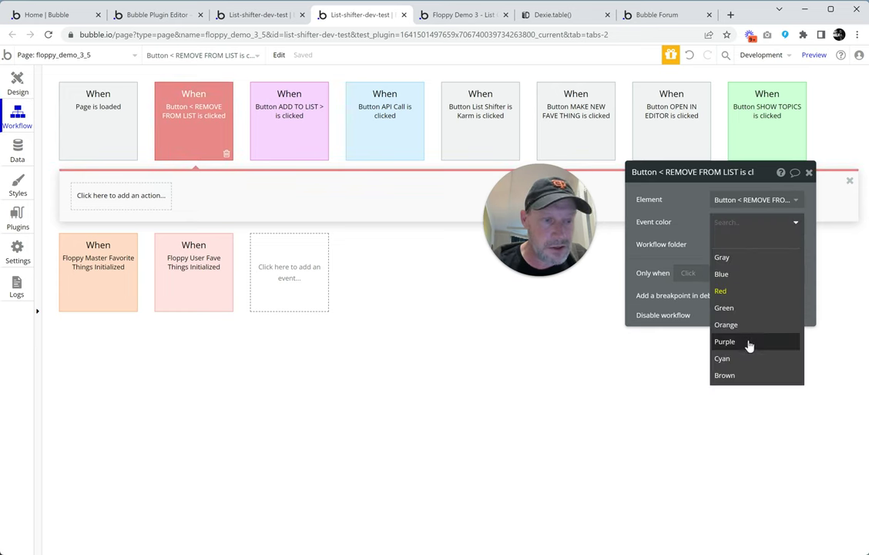
pyautogui.click(727, 341)
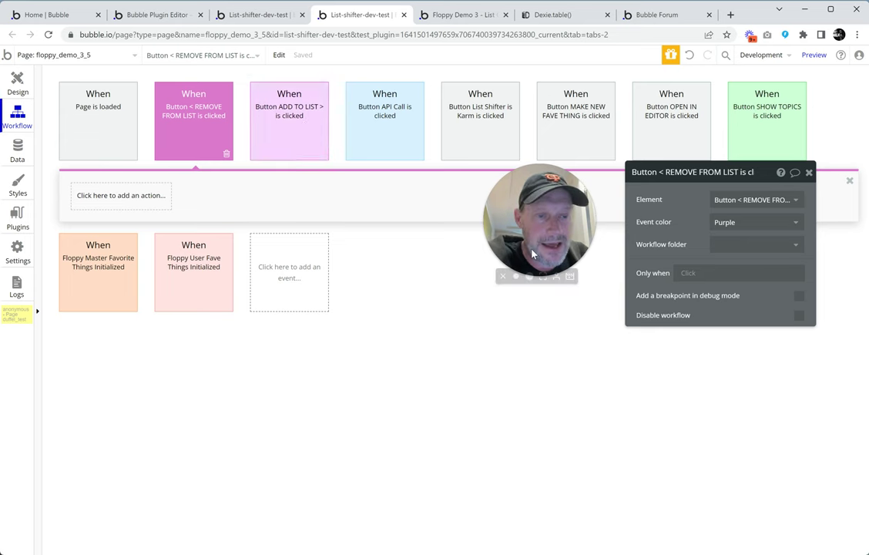
pyautogui.moveTo(522, 246); pyautogui.dragTo(381, 283)
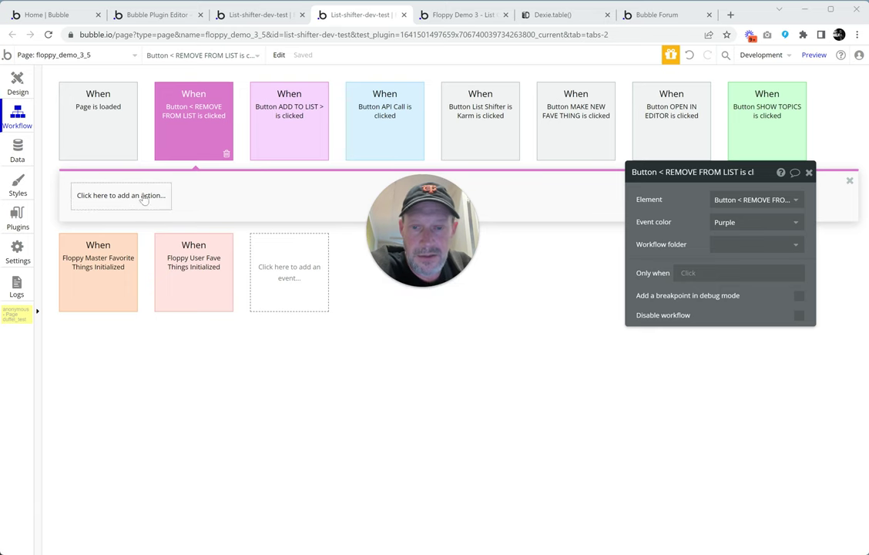
# Step: Add a Remove RAM List Value(s) a Floppy action to the < REMOVE FROM LIST workflow
pyautogui.click(17, 83)
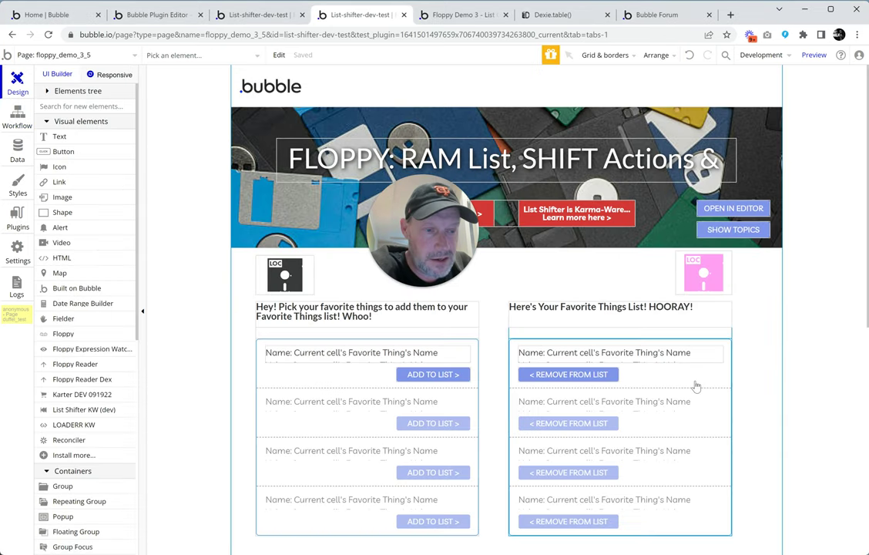
pyautogui.click(18, 117)
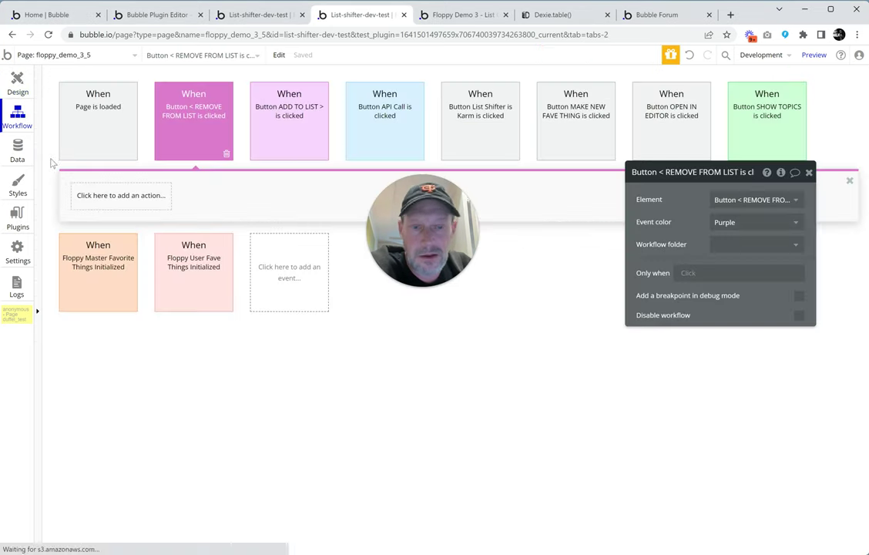
pyautogui.click(113, 200)
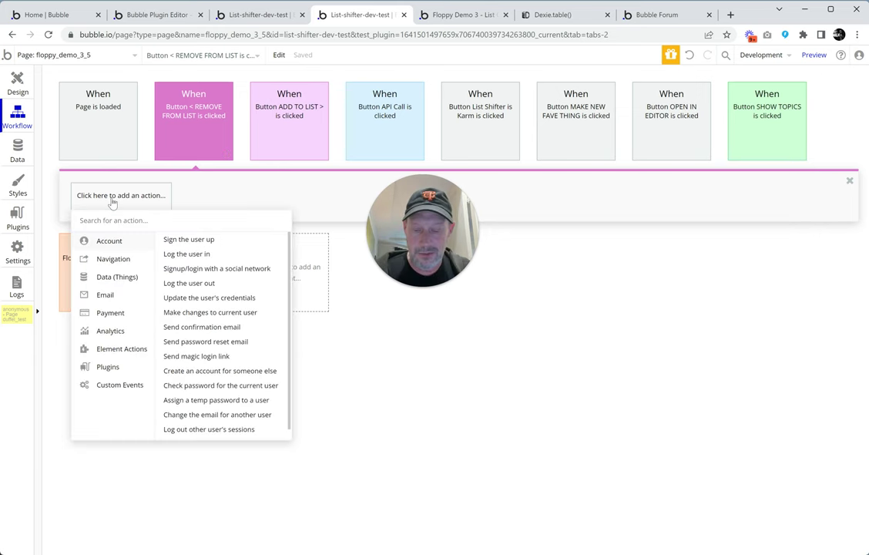
pyautogui.write('ram')
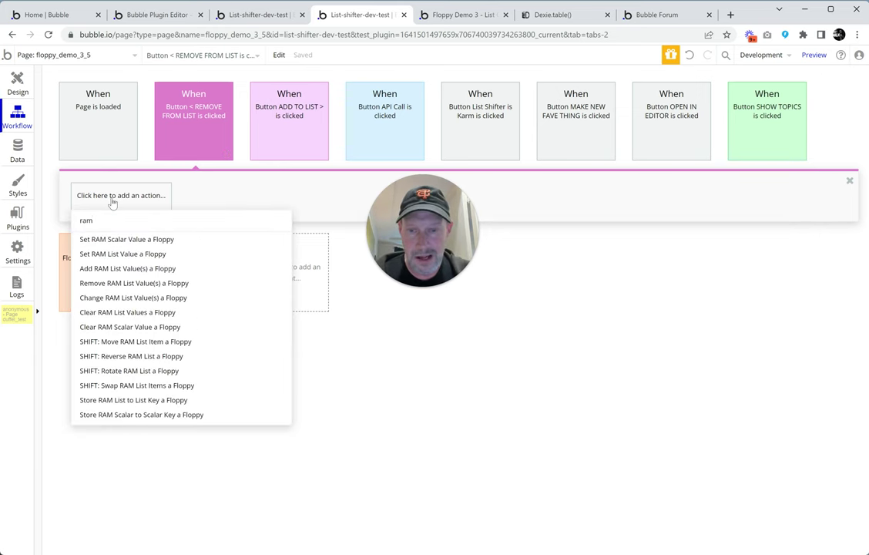
pyautogui.write(' list')
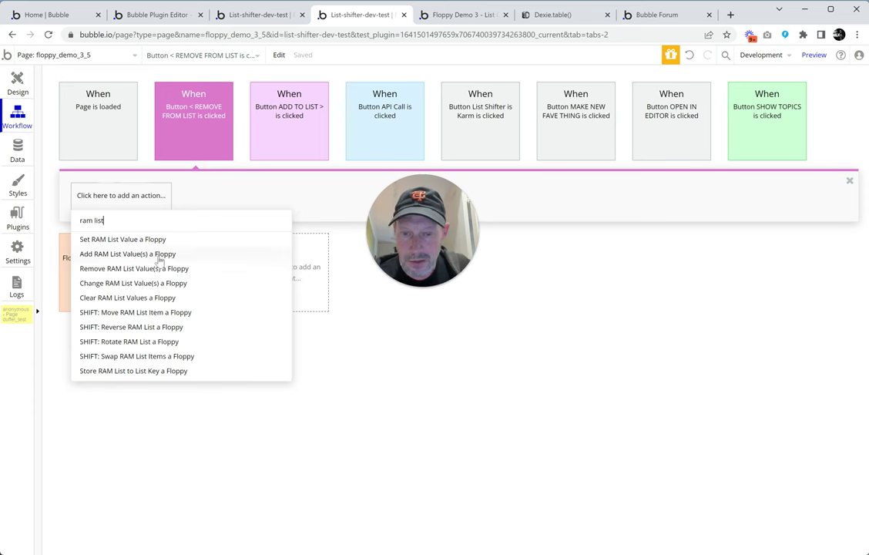
pyautogui.click(134, 268)
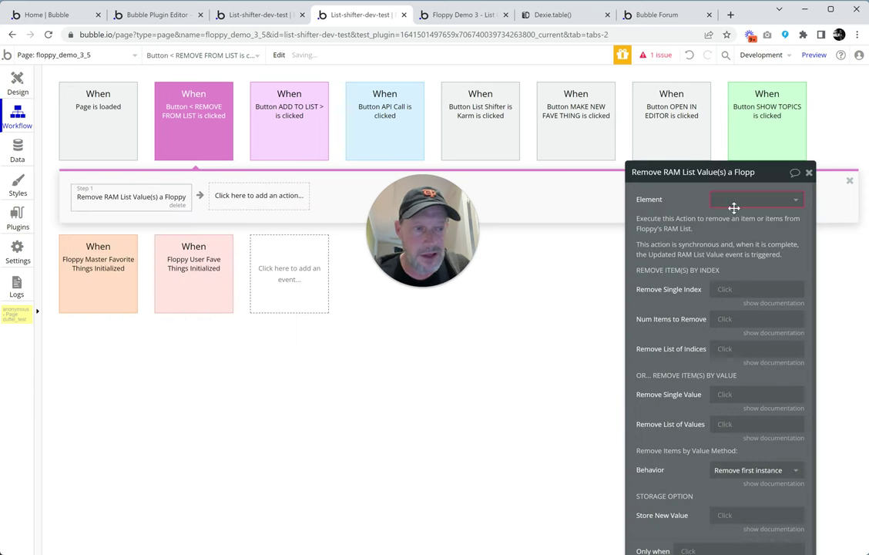
# Step: Point the Remove RAM List Value(s) action at Floppy User Fave Things and set Remove Single Value to Current cell's Favorite Thing
pyautogui.moveTo(743, 169); pyautogui.dragTo(609, 82)
pyautogui.click(632, 126)
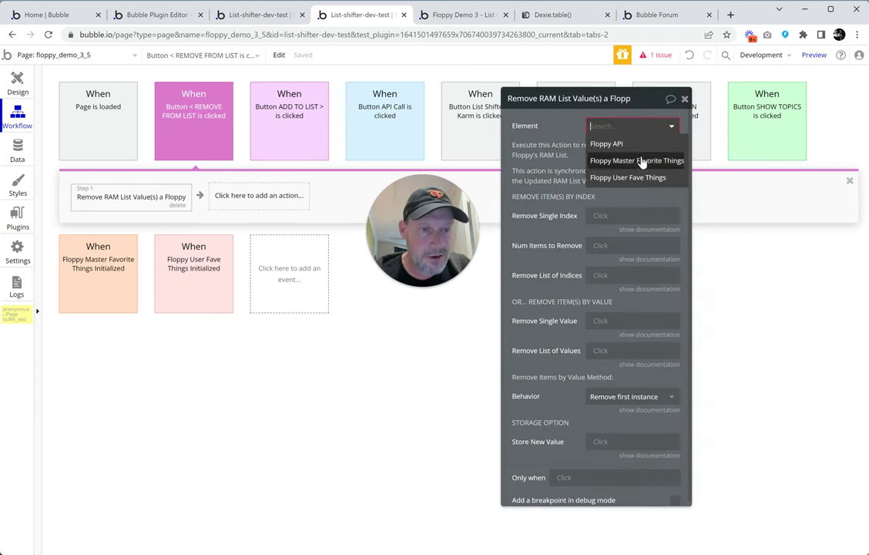
pyautogui.click(634, 179)
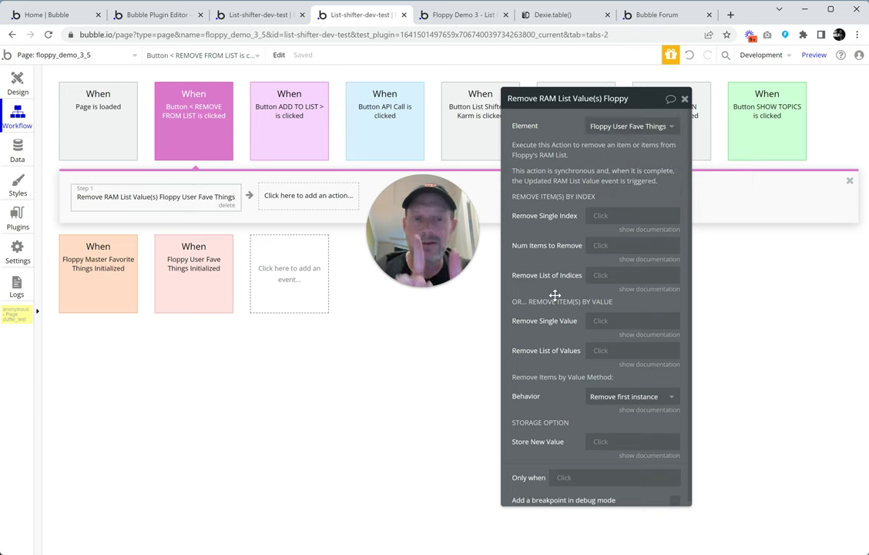
pyautogui.click(603, 322)
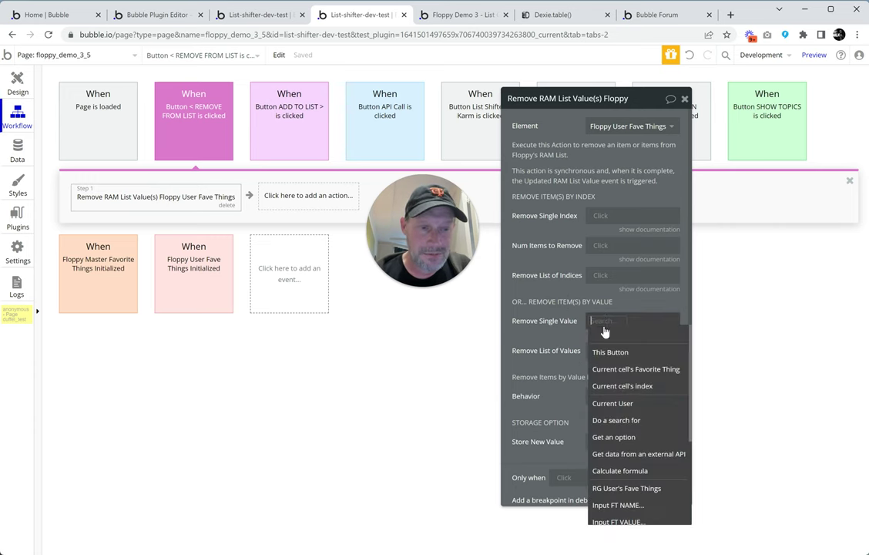
pyautogui.click(621, 372)
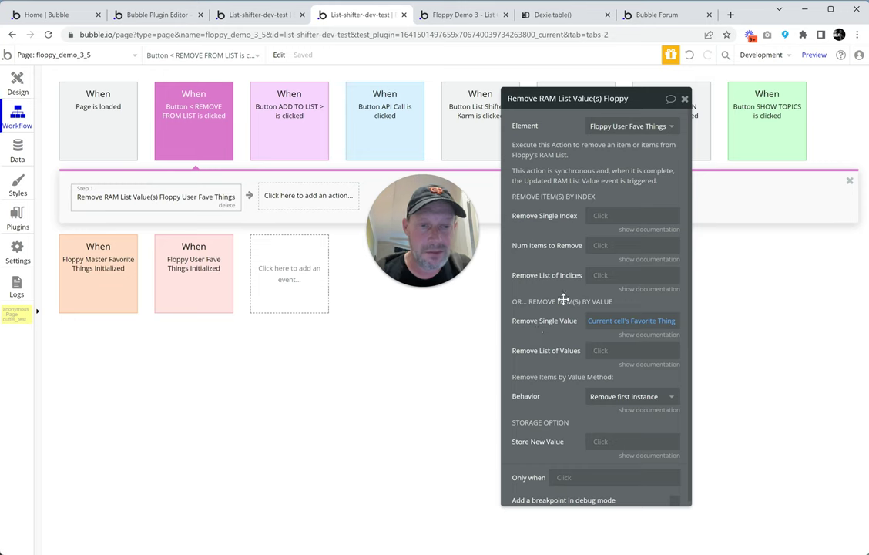
# Step: Add an Add RAM List Value(s) a Floppy action as the second step of the < REMOVE FROM LIST workflow
pyautogui.moveTo(466, 287)
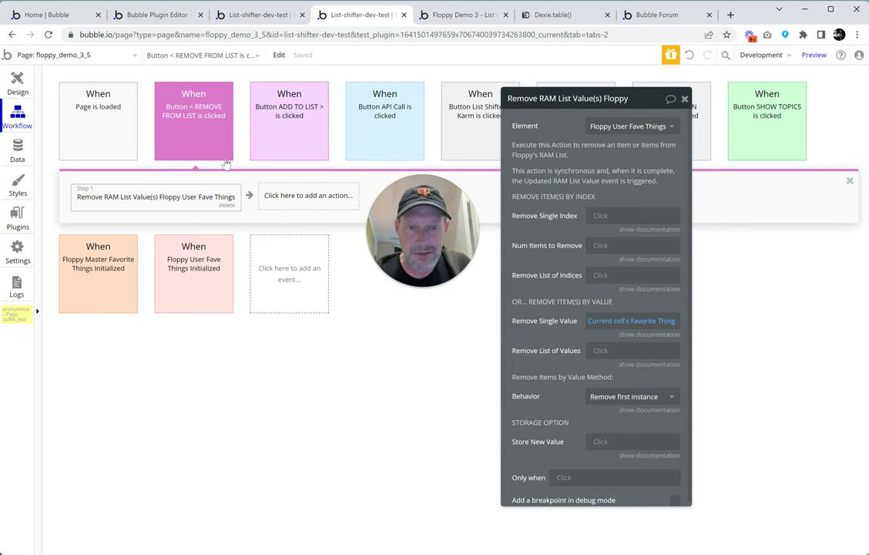
pyautogui.click(312, 196)
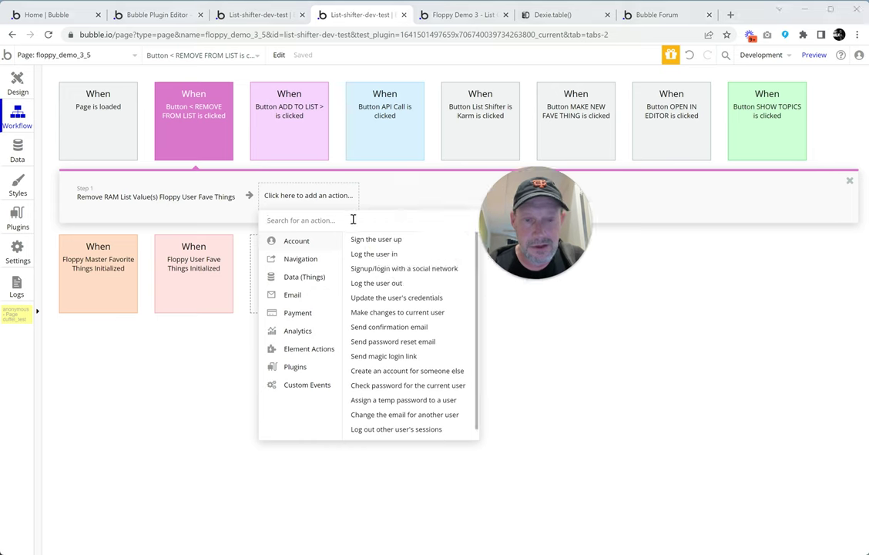
pyautogui.moveTo(300, 263)
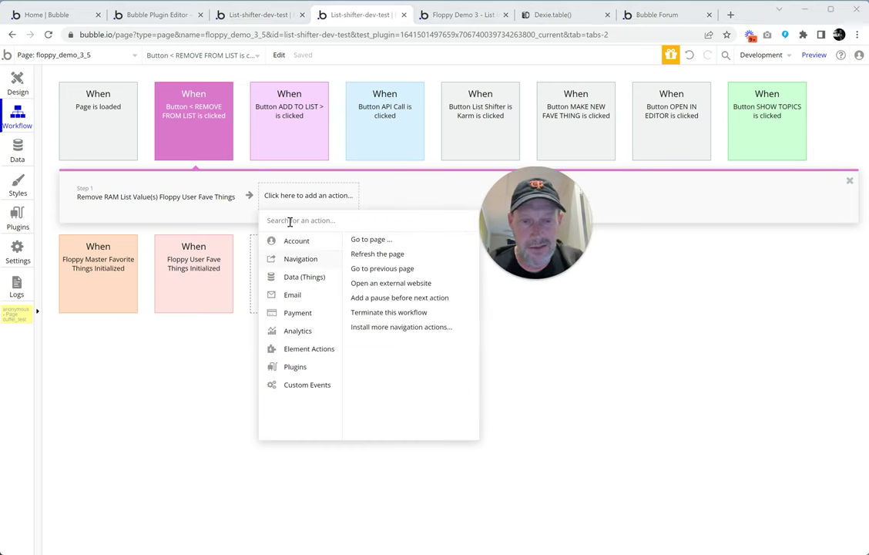
pyautogui.write('ram list')
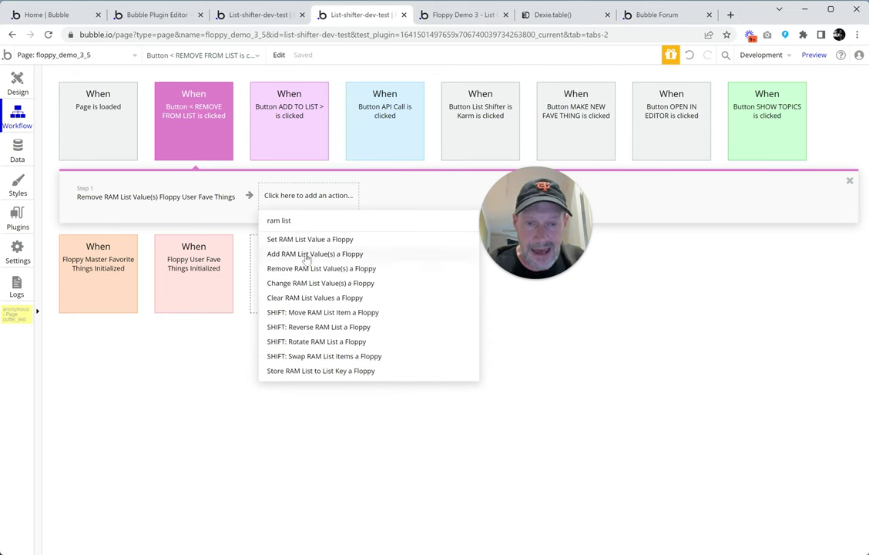
pyautogui.click(308, 256)
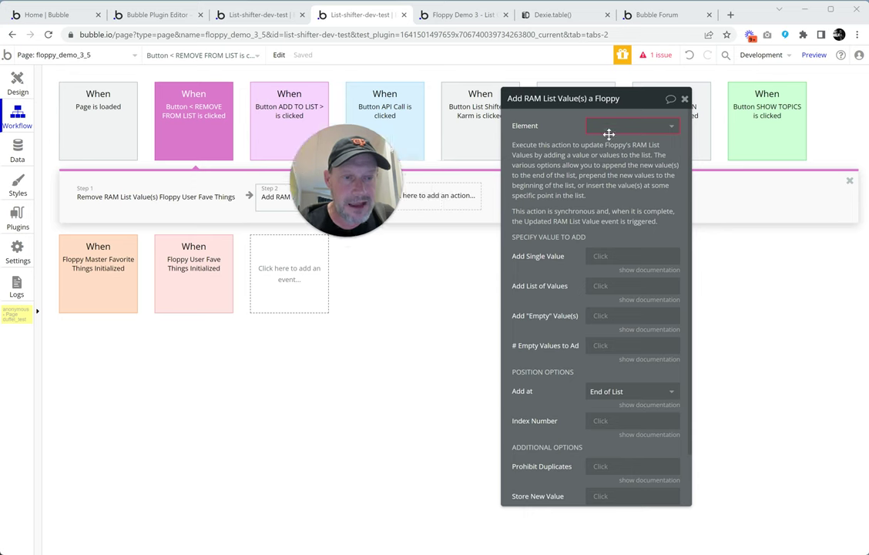
# Step: Point the Add RAM List Value(s) action at Floppy Master Favorite Things and set Add Single Value to Current cell's Favorite Thing
pyautogui.click(607, 130)
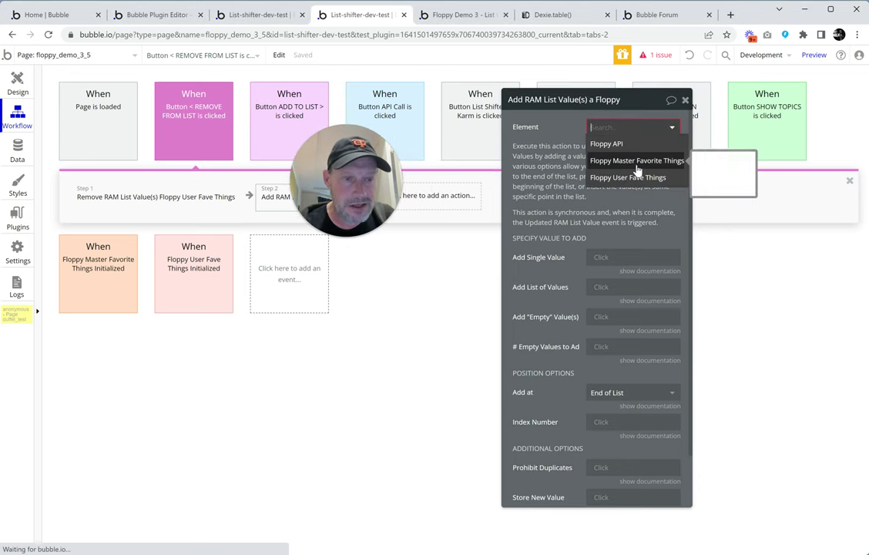
pyautogui.click(637, 161)
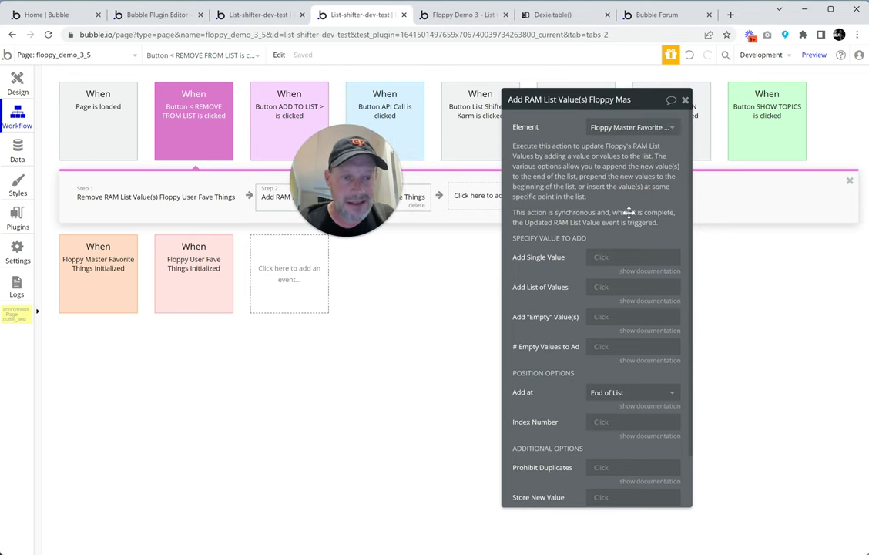
pyautogui.click(598, 263)
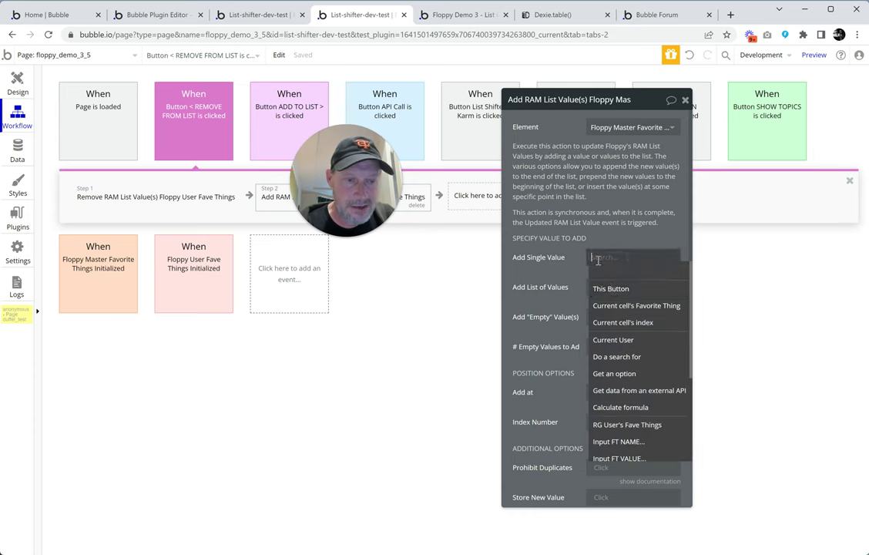
pyautogui.click(582, 305)
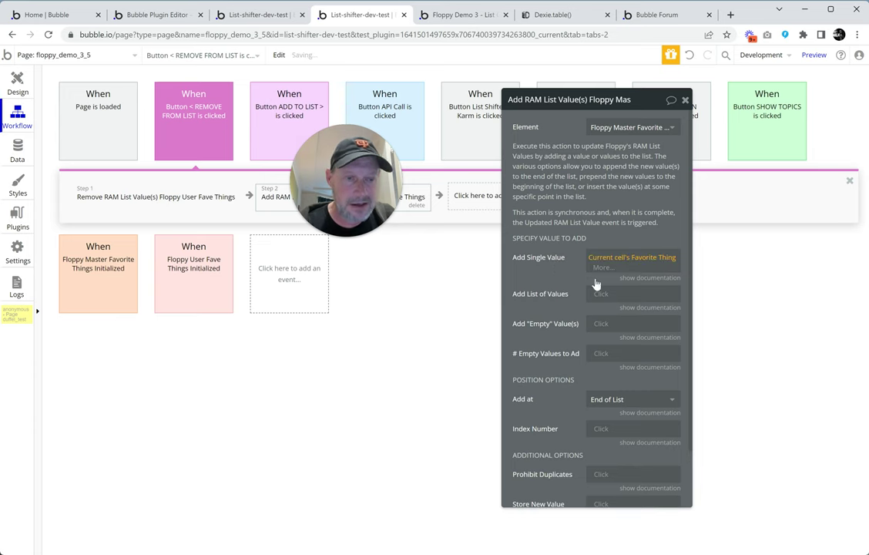
pyautogui.click(566, 238)
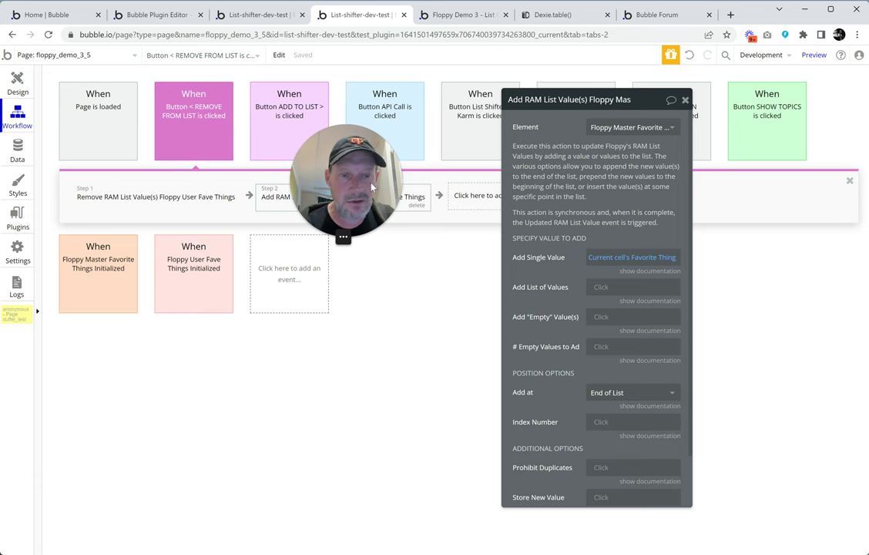
pyautogui.moveTo(371, 187); pyautogui.dragTo(350, 204)
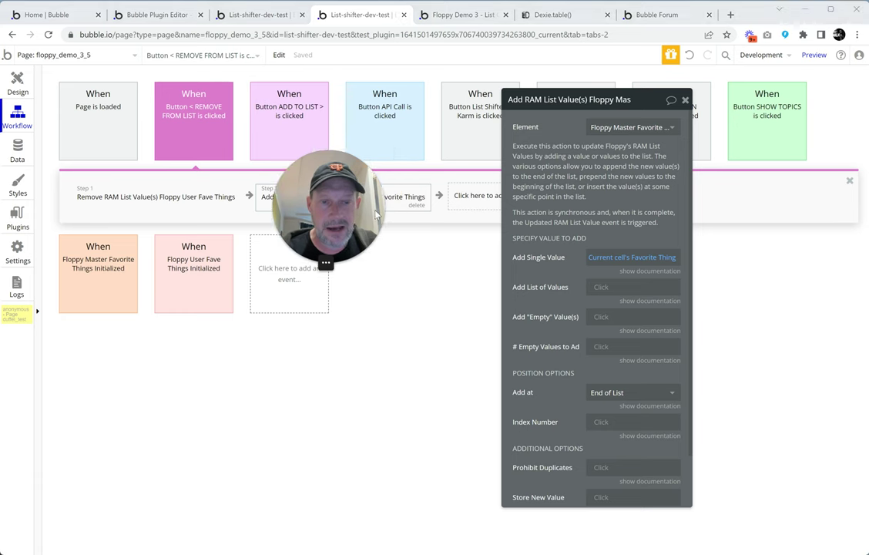
# Step: Reload the preview page and test moving Rich Corinthian Leather and Hot Sauce into the favorites list and back out
pyautogui.click(473, 17)
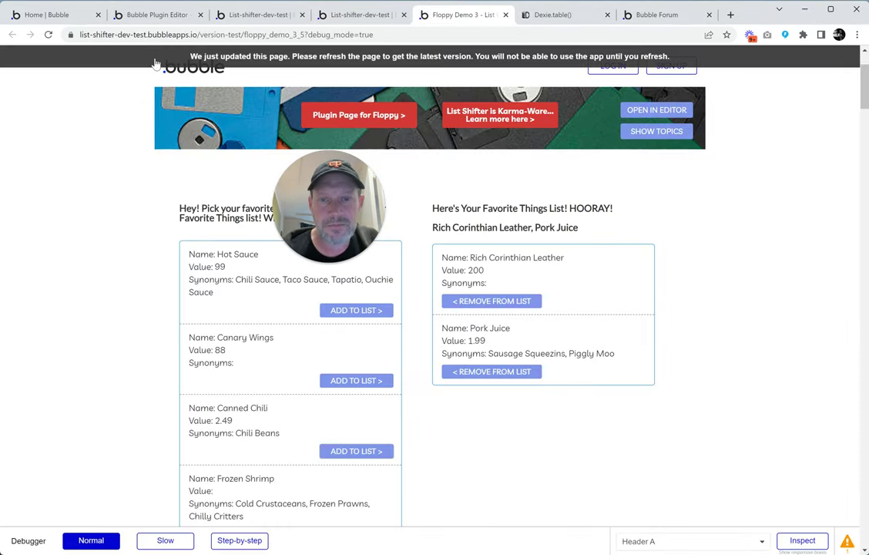
pyautogui.hotkey('ctrl', 'r')
pyautogui.moveTo(329, 195); pyautogui.dragTo(726, 203)
pyautogui.moveTo(710, 242); pyautogui.dragTo(94, 184)
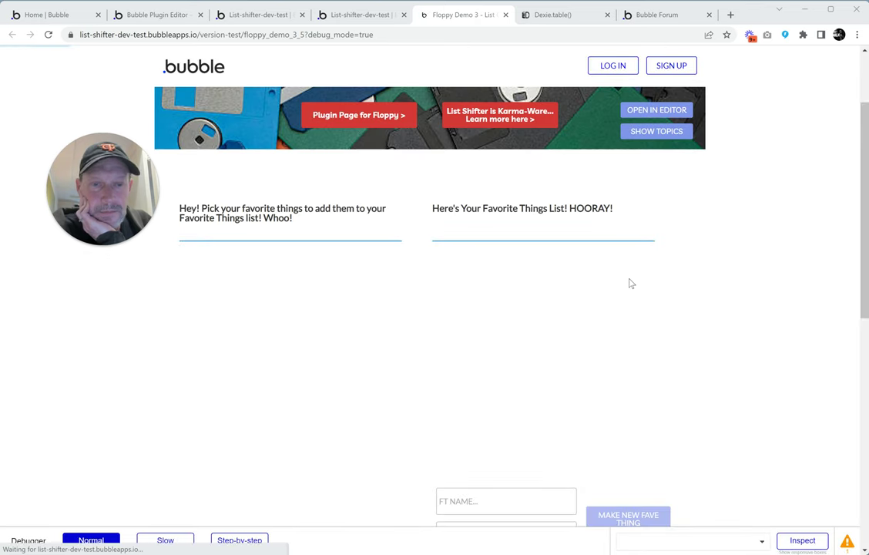
pyautogui.click(351, 299)
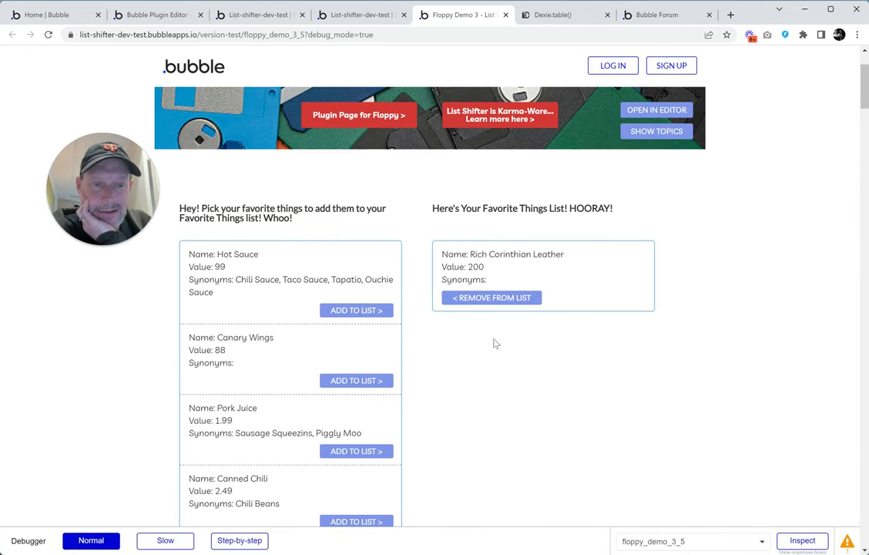
pyautogui.click(508, 302)
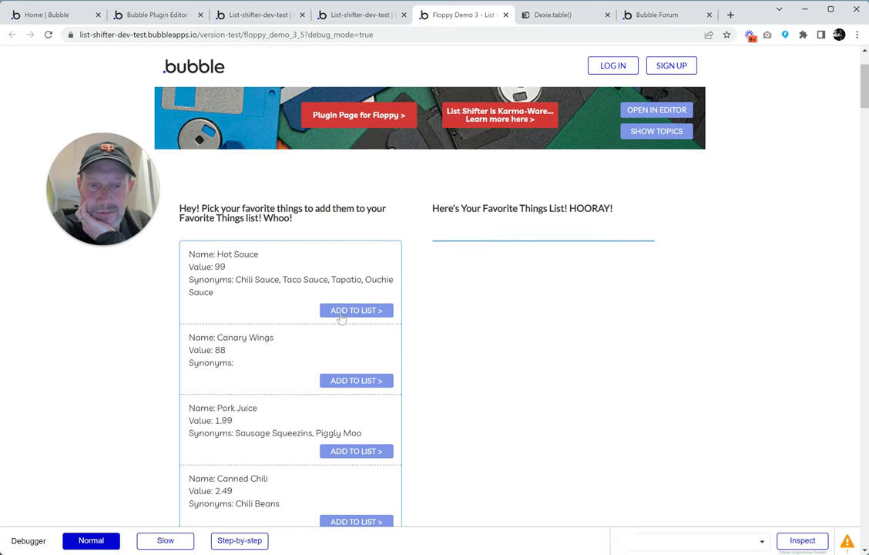
pyautogui.click(342, 312)
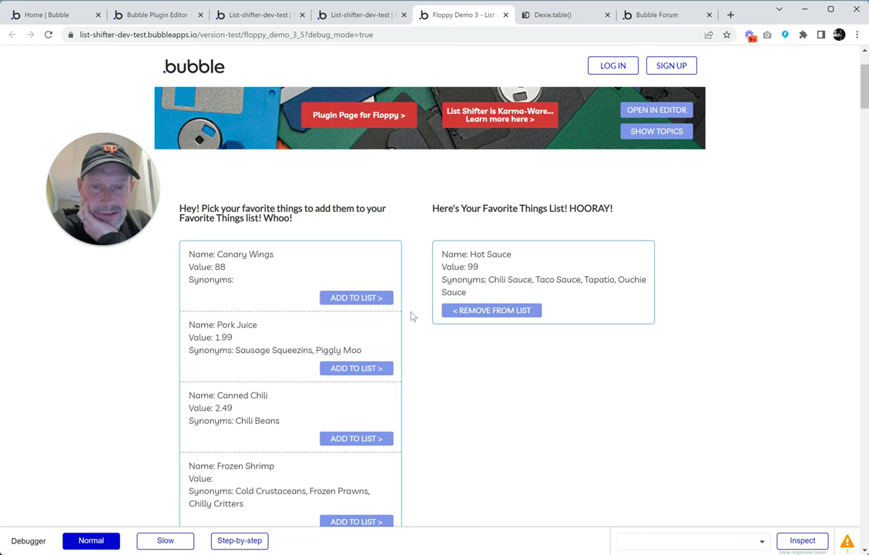
pyautogui.click(465, 309)
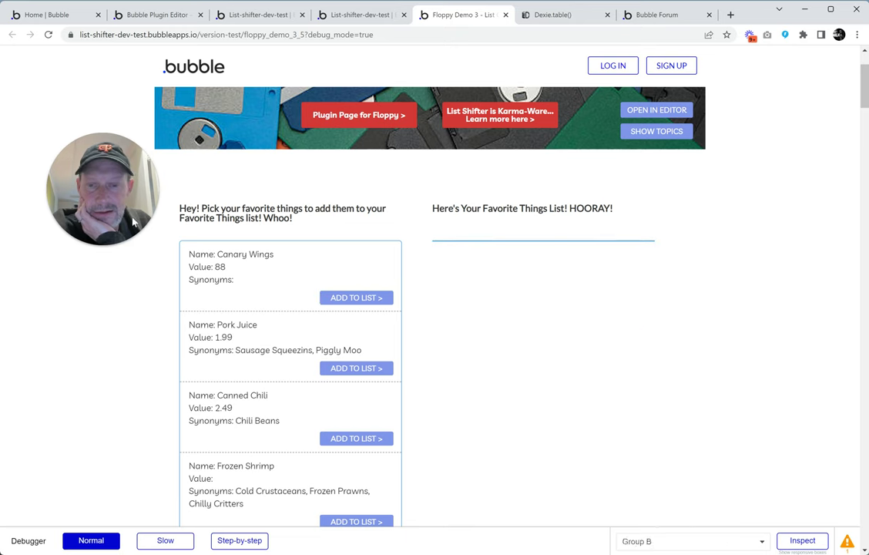
# Step: Examine the order of the items in the master Favorite Things list on the preview page, down to its end
pyautogui.moveTo(74, 237)
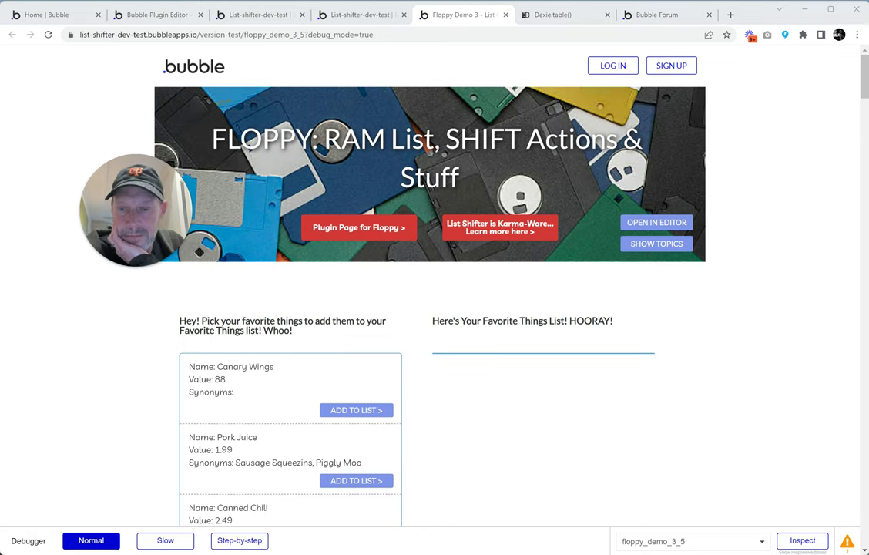
pyautogui.moveTo(144, 187)
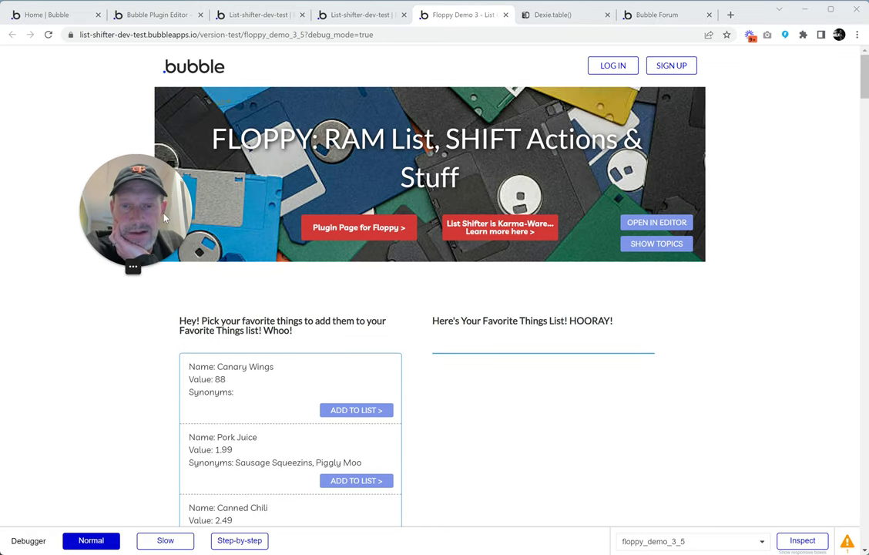
pyautogui.scroll(-3, 284, 229)
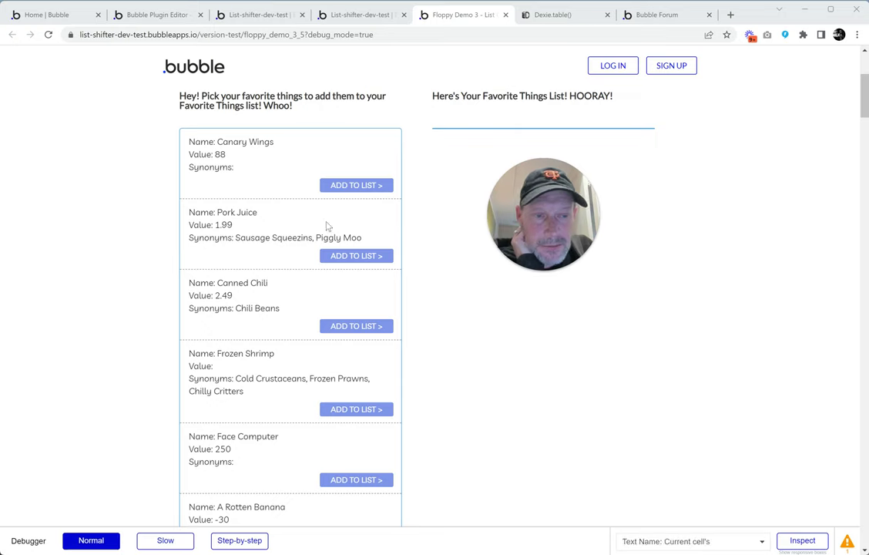
pyautogui.scroll(-4, 332, 261)
pyautogui.scroll(-20, 330, 282)
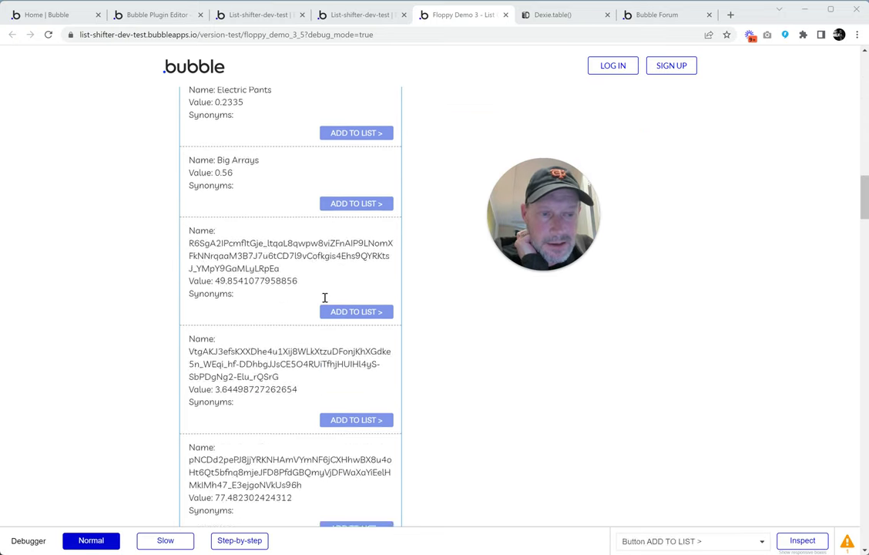
pyautogui.scroll(-20, 332, 302)
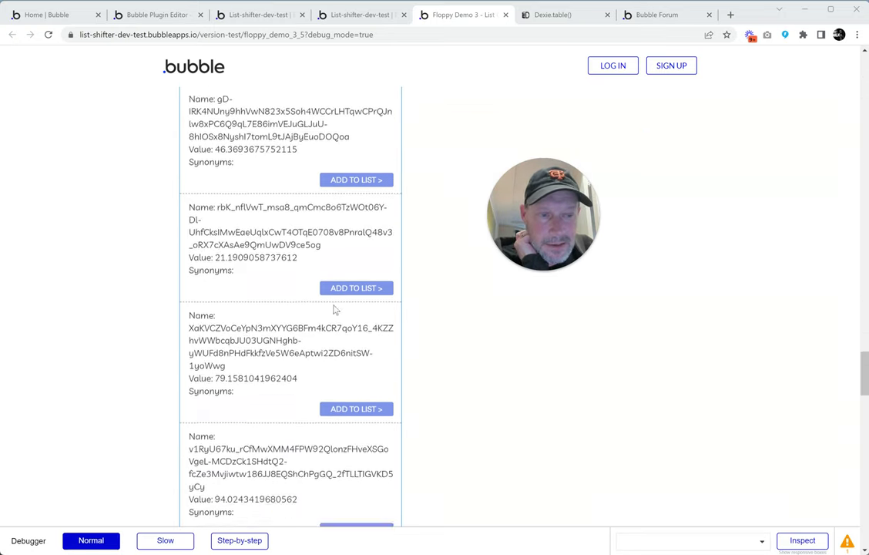
pyautogui.scroll(-8, 332, 304)
pyautogui.scroll(4, 323, 293)
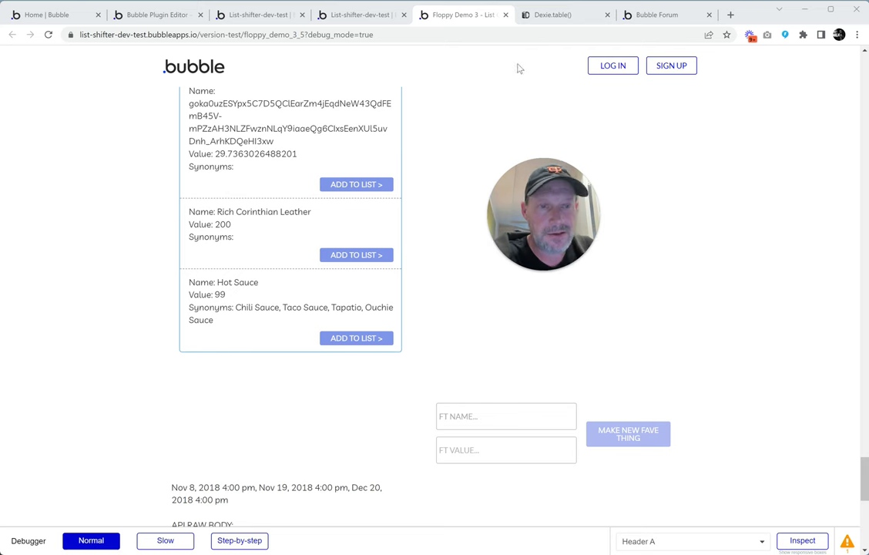
# Step: In the page editor's design view, append the :sorted operator to the data source of RG Favorite Things Master List
pyautogui.click(383, 19)
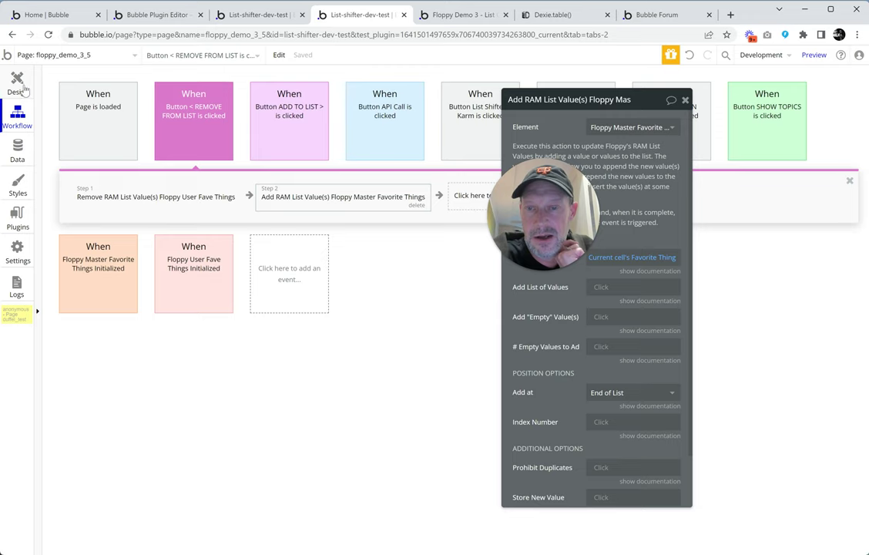
pyautogui.click(23, 89)
pyautogui.scroll(-1, 466, 333)
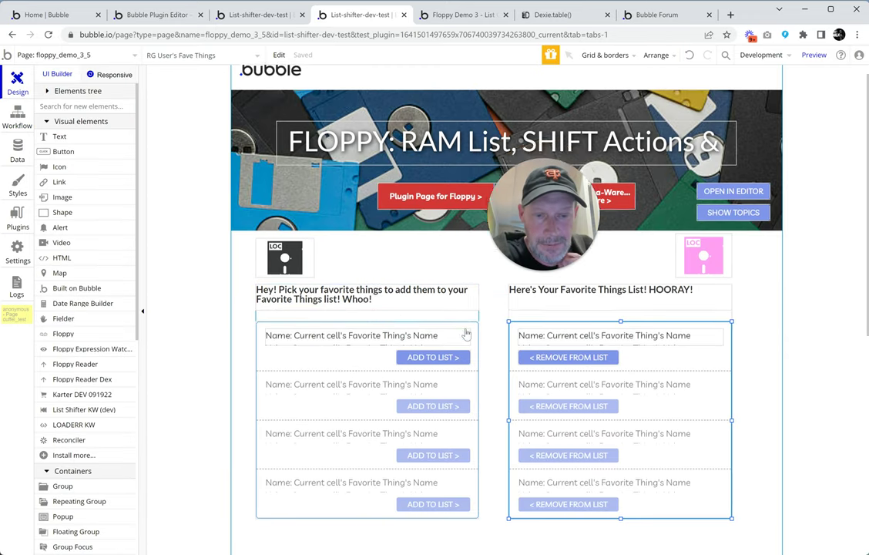
pyautogui.scroll(-2, 466, 332)
pyautogui.click(346, 266)
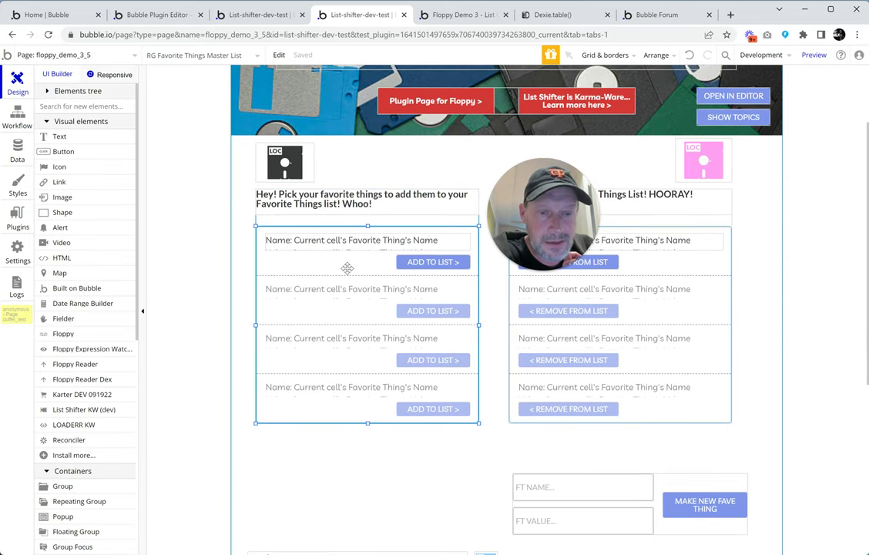
pyautogui.doubleClick(347, 267)
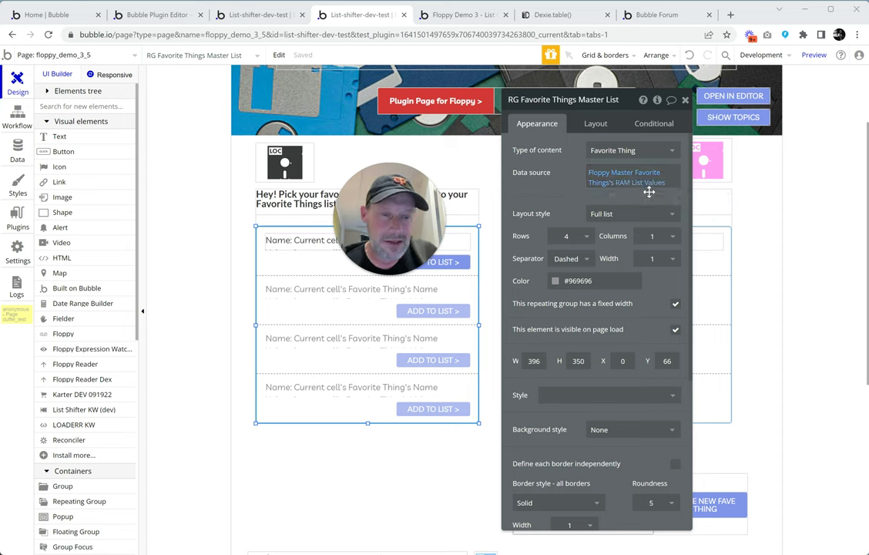
pyautogui.click(647, 183)
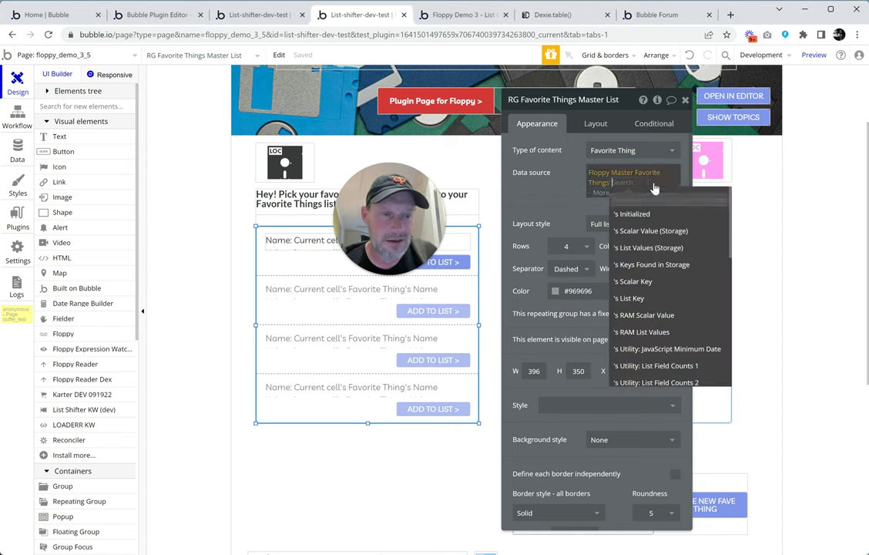
pyautogui.click(600, 196)
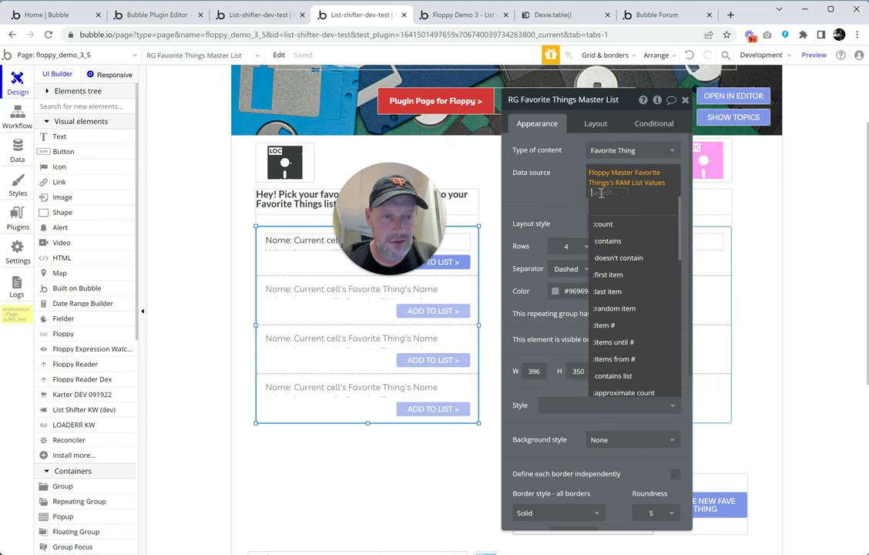
pyautogui.write('sort')
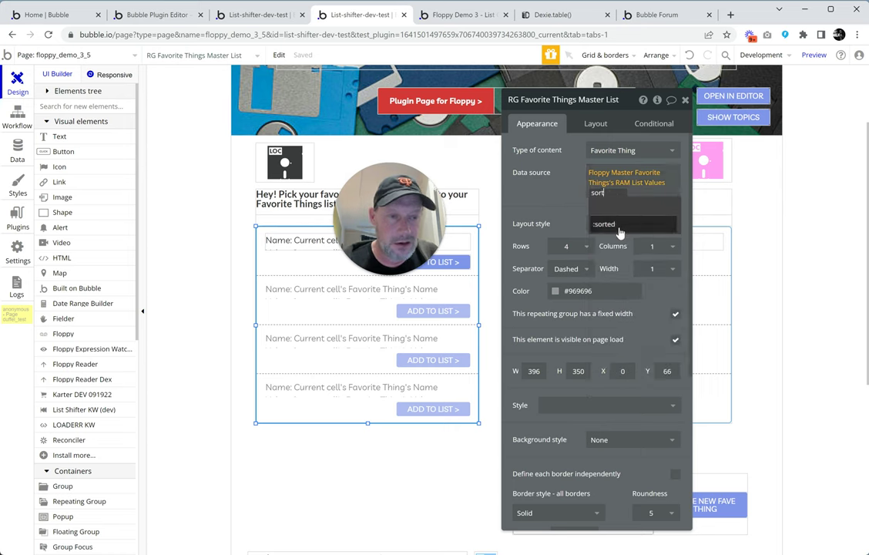
pyautogui.click(619, 229)
# Step: Sort the master list's data source by Creation Date with Descending set to "yes"
pyautogui.click(436, 126)
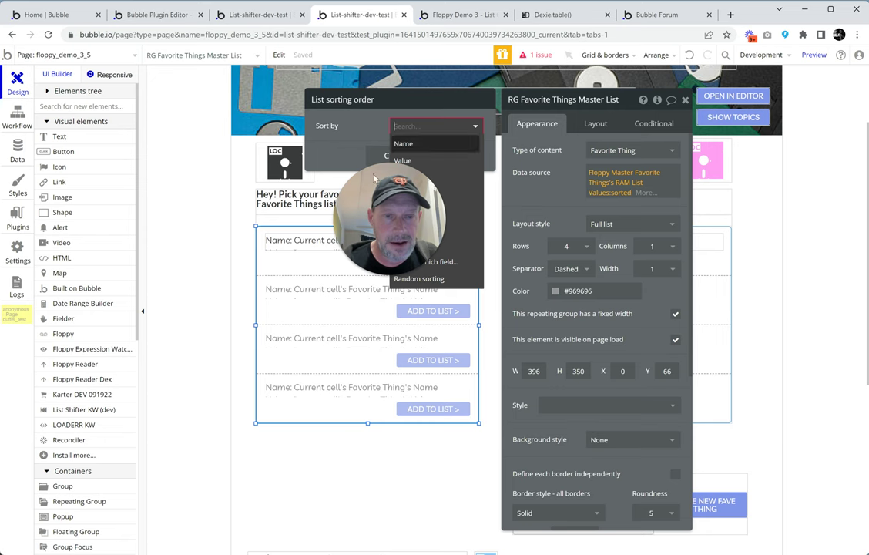
pyautogui.click(401, 194)
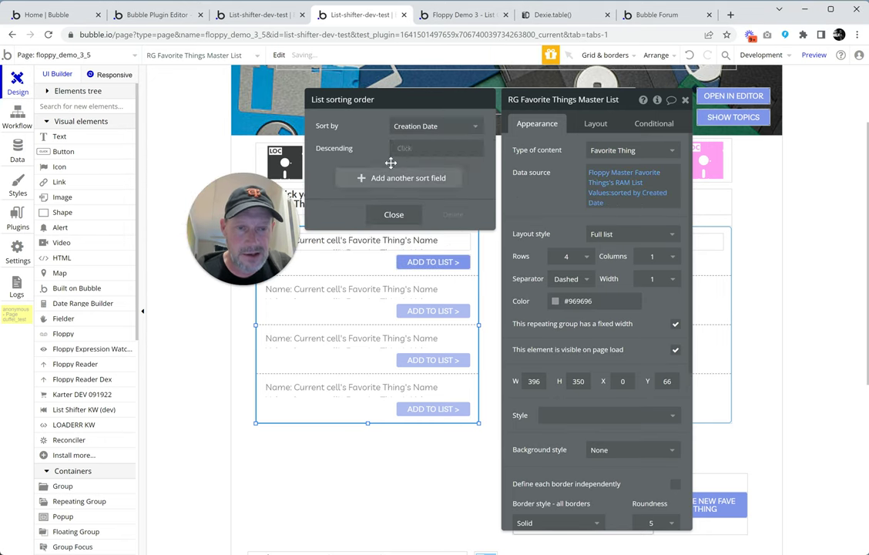
pyautogui.click(407, 151)
pyautogui.click(418, 180)
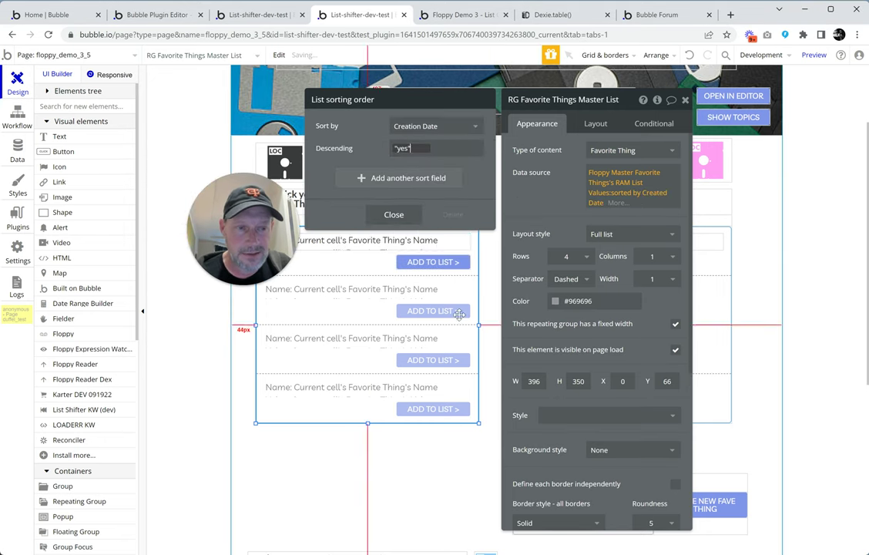
pyautogui.click(389, 216)
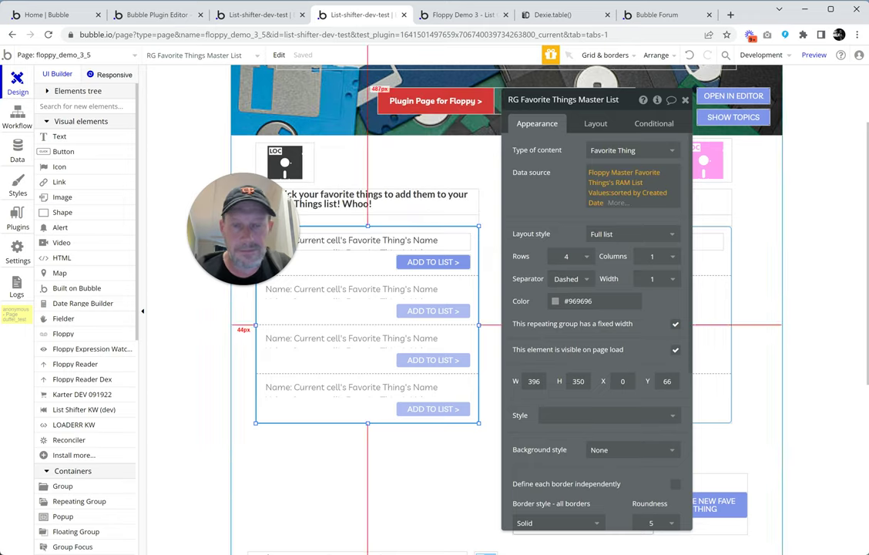
# Step: Reload the preview page and test moving Rich Corinthian Leather into the favorites list and back out
pyautogui.click(460, 15)
pyautogui.hotkey('ctrl', 'r')
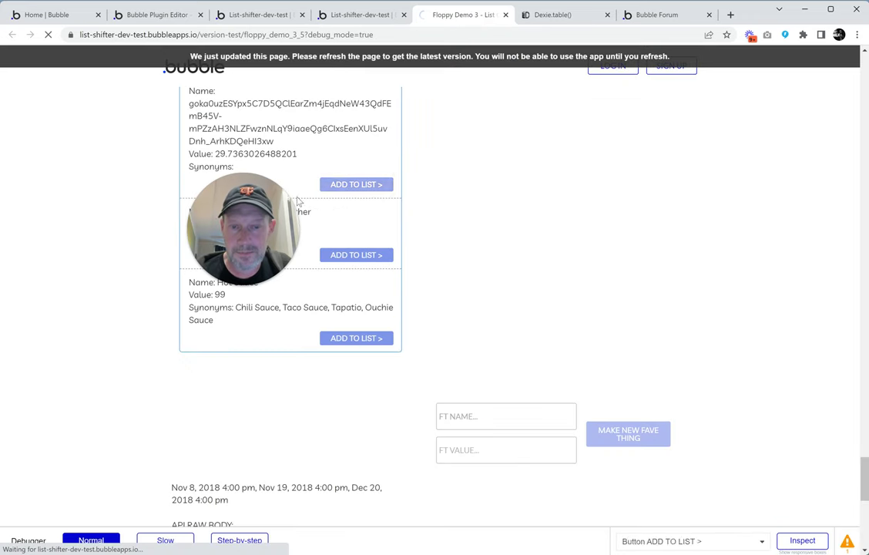
pyautogui.moveTo(230, 266); pyautogui.dragTo(646, 243)
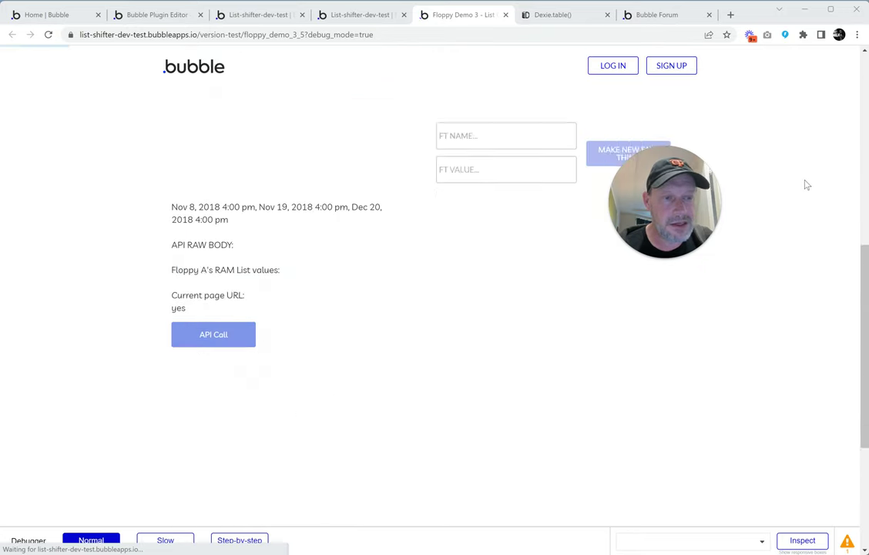
pyautogui.moveTo(645, 194); pyautogui.dragTo(114, 215)
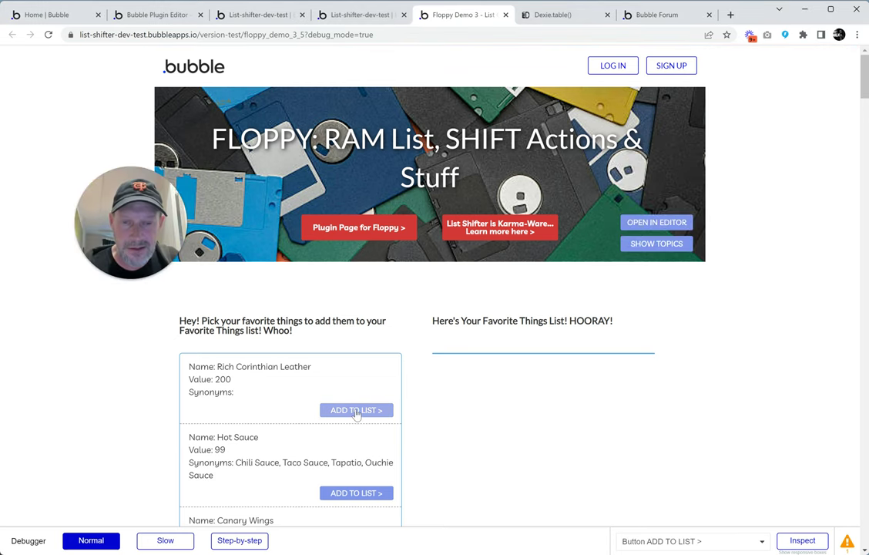
pyautogui.click(356, 410)
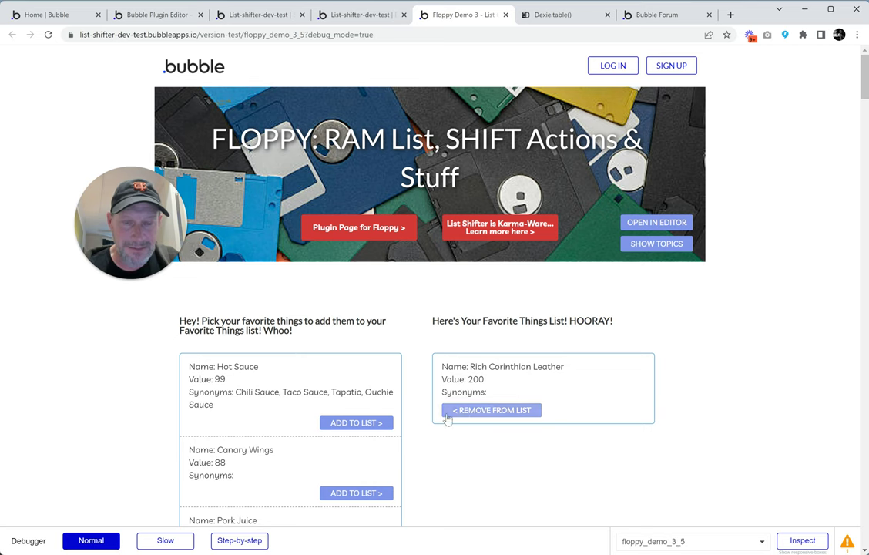
pyautogui.click(485, 411)
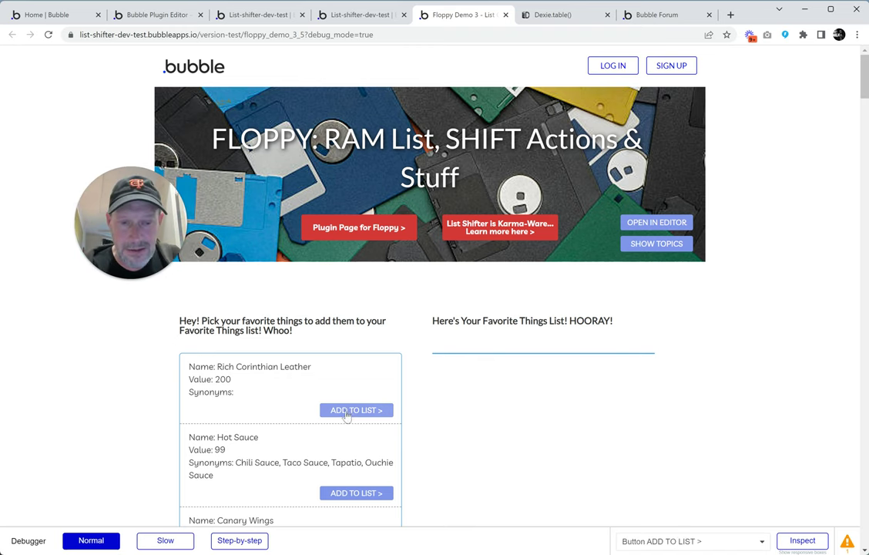
# Step: Test adding Rich Corinthian Leather and Pork Juice to the favorites list and removing both again
pyautogui.click(349, 411)
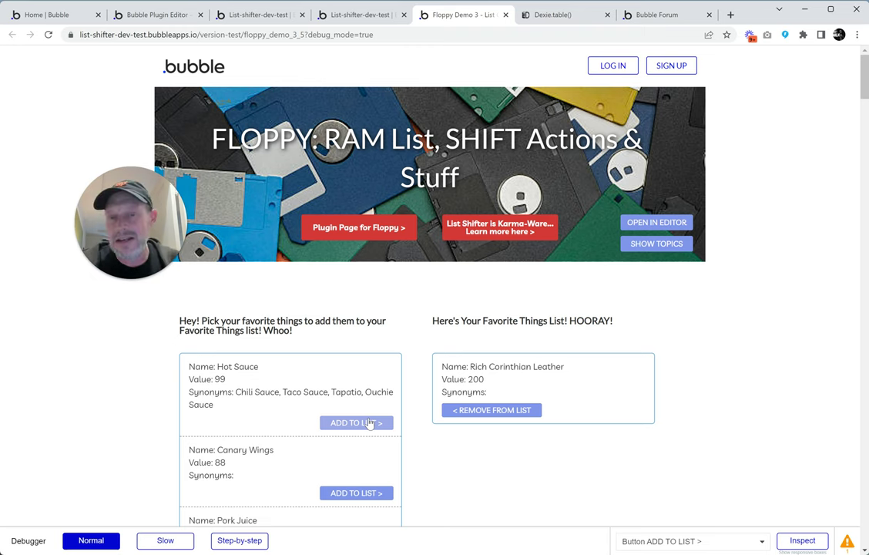
pyautogui.scroll(-2, 324, 416)
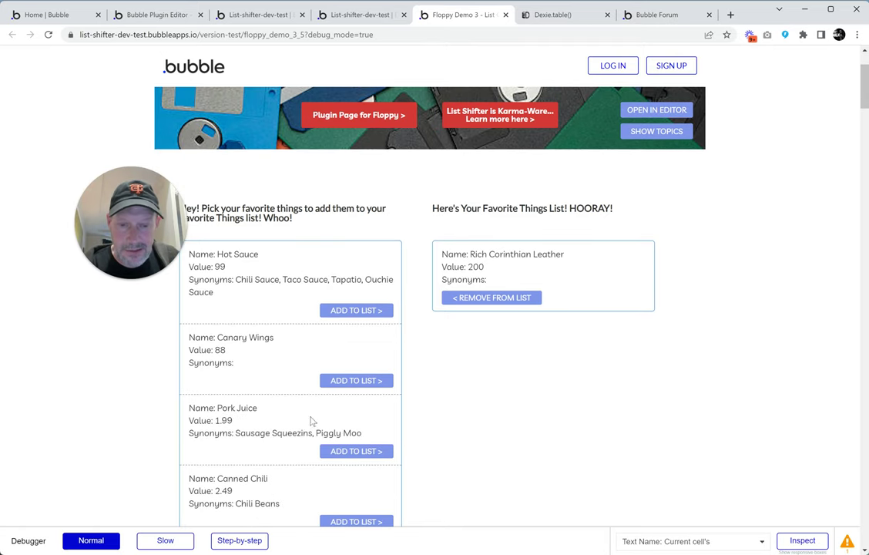
pyautogui.click(346, 454)
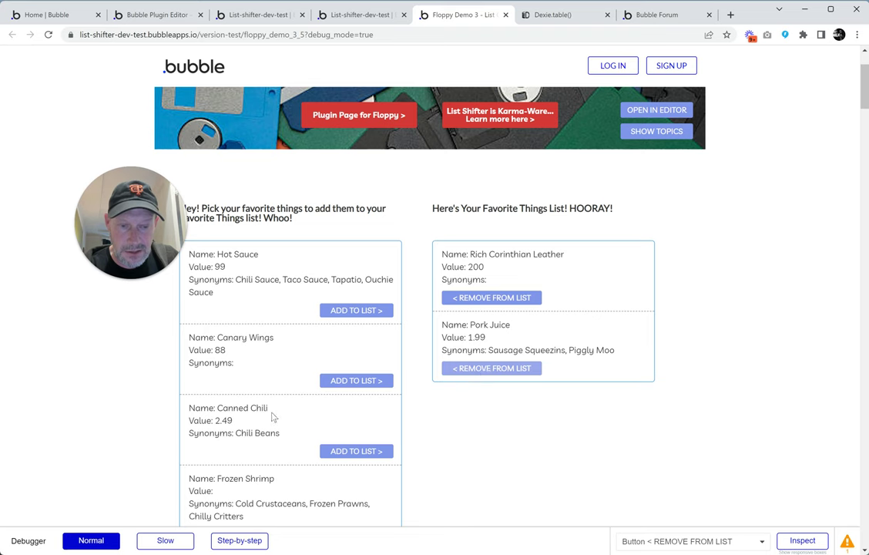
pyautogui.click(473, 373)
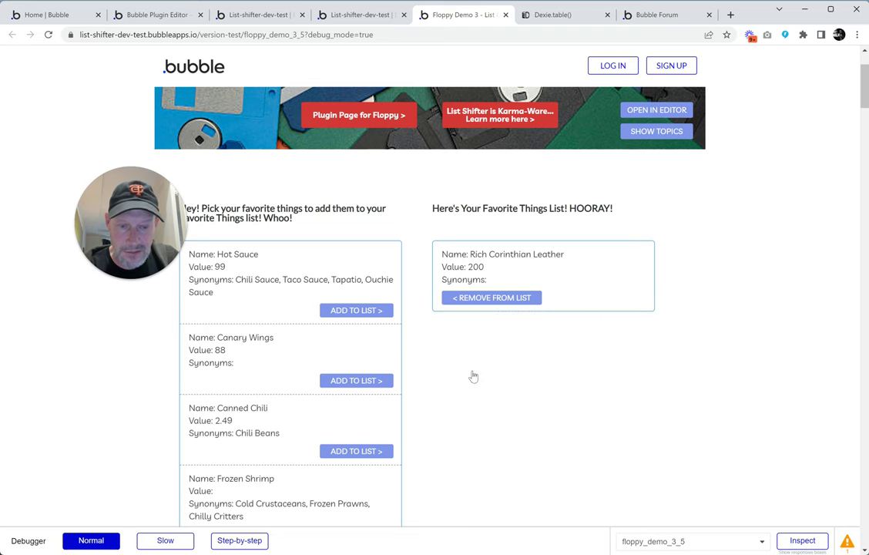
pyautogui.click(492, 303)
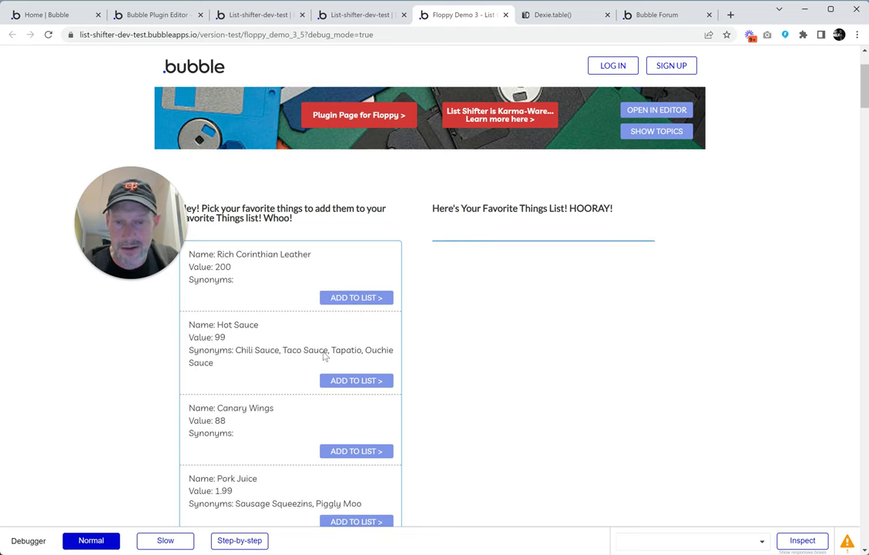
# Step: Test adding Rich Corinthian Leather, Canary Wings and Canned Chili to the favorites list and removing all three
pyautogui.click(343, 300)
pyautogui.click(357, 380)
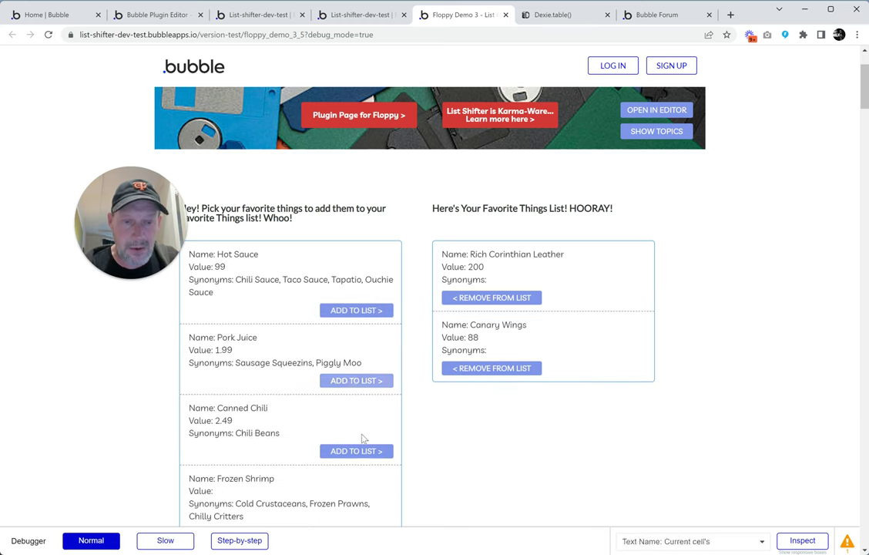
pyautogui.click(345, 457)
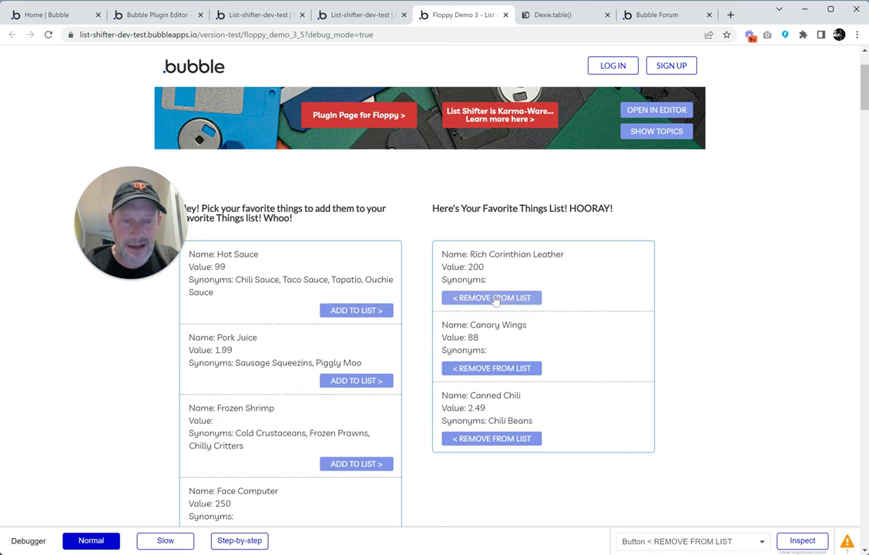
pyautogui.click(495, 300)
pyautogui.click(497, 298)
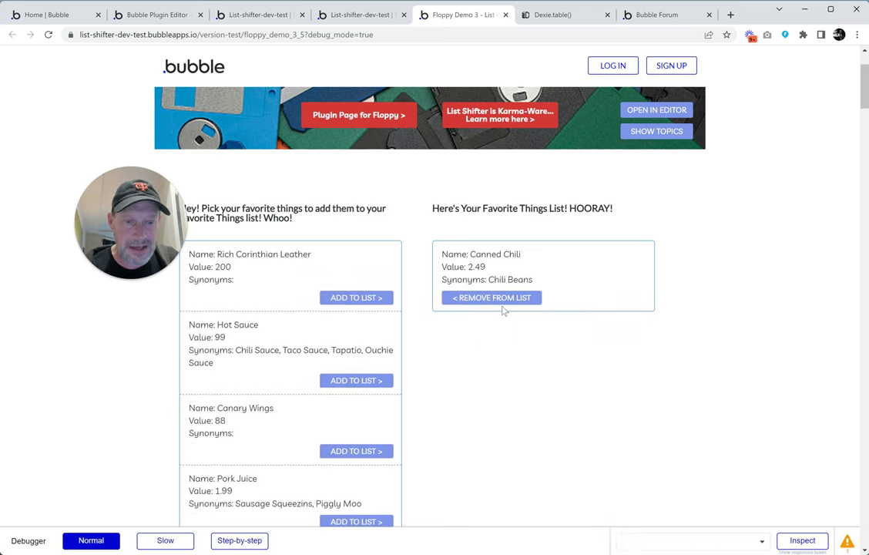
pyautogui.click(501, 300)
# Step: Add Rich Corinthian Leather, Canary Wings and Canned Chili to the favorites list, and reload the page to test whether they persist
pyautogui.click(355, 300)
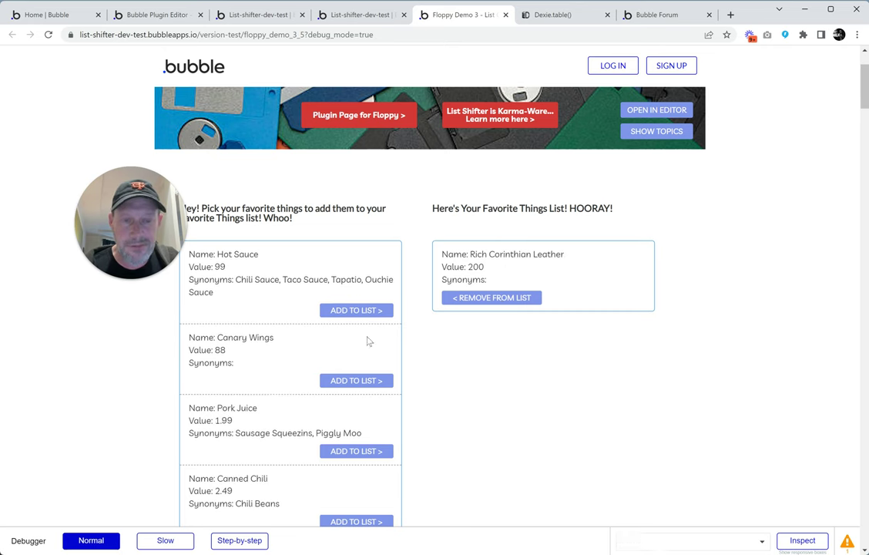
pyautogui.click(357, 381)
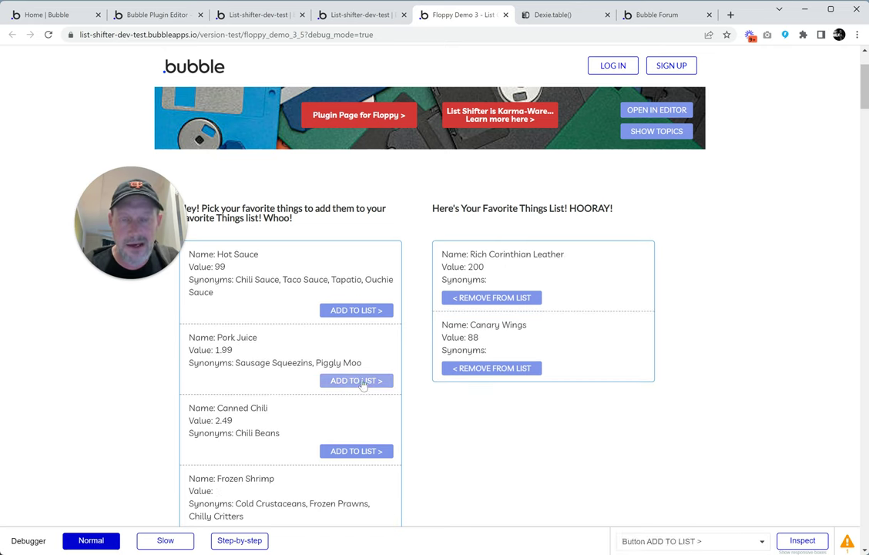
pyautogui.click(356, 451)
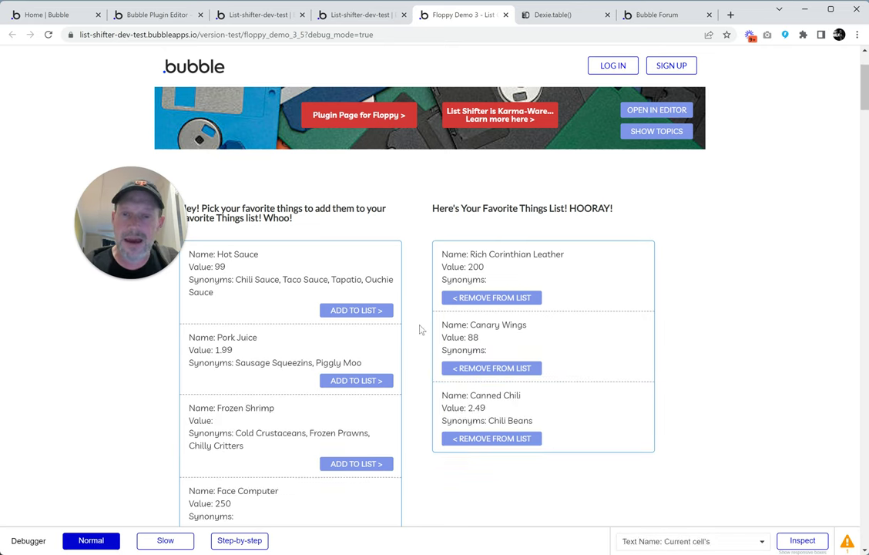
pyautogui.moveTo(129, 231); pyautogui.dragTo(728, 262)
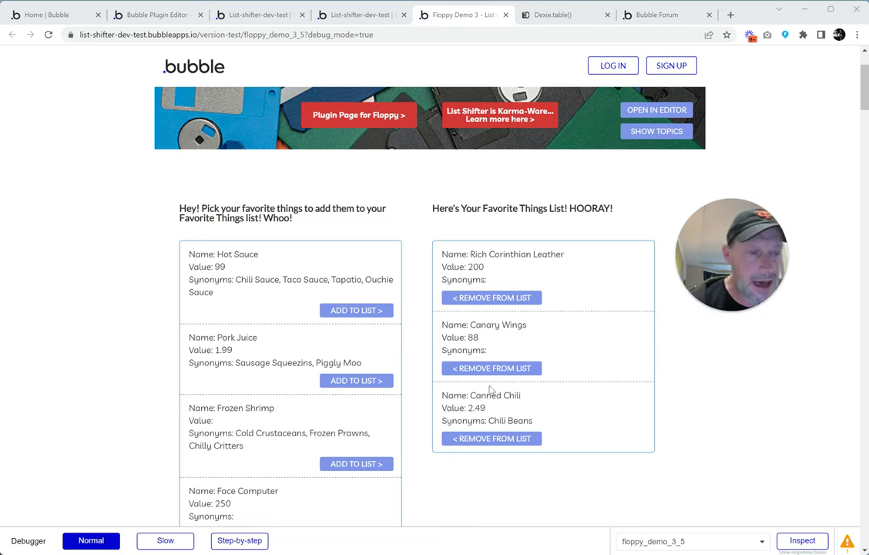
pyautogui.click(48, 34)
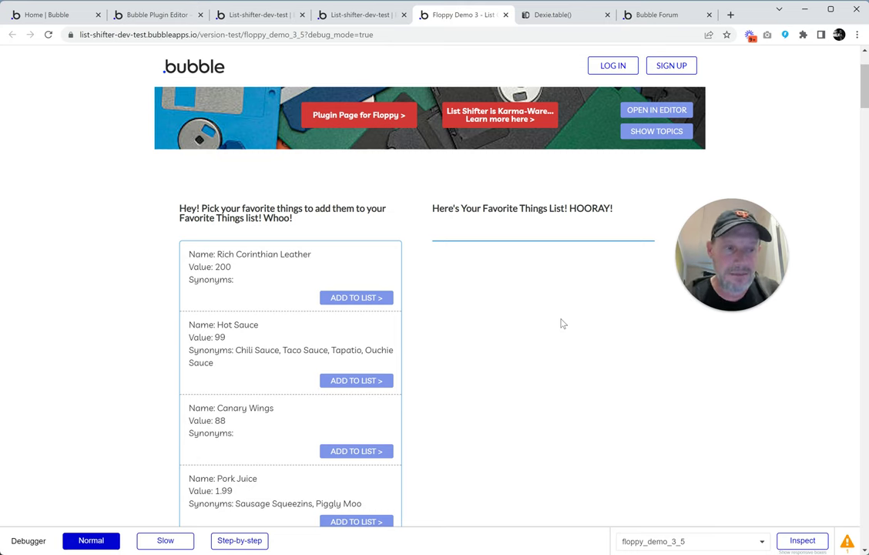
# Step: Return to the floppy_demo_3_5 editor, open the Floppy User Fave Things properties and choose localStorage as its storage type
pyautogui.click(354, 17)
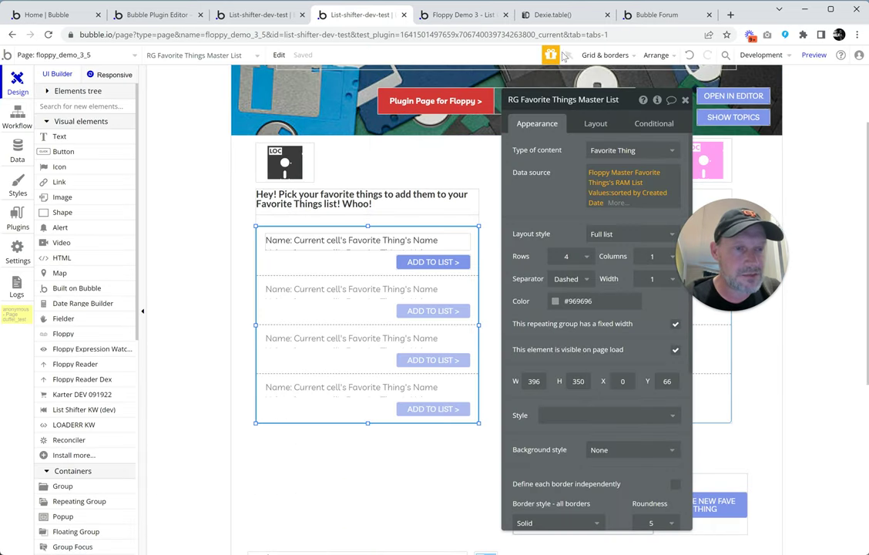
pyautogui.moveTo(577, 100); pyautogui.dragTo(245, 93)
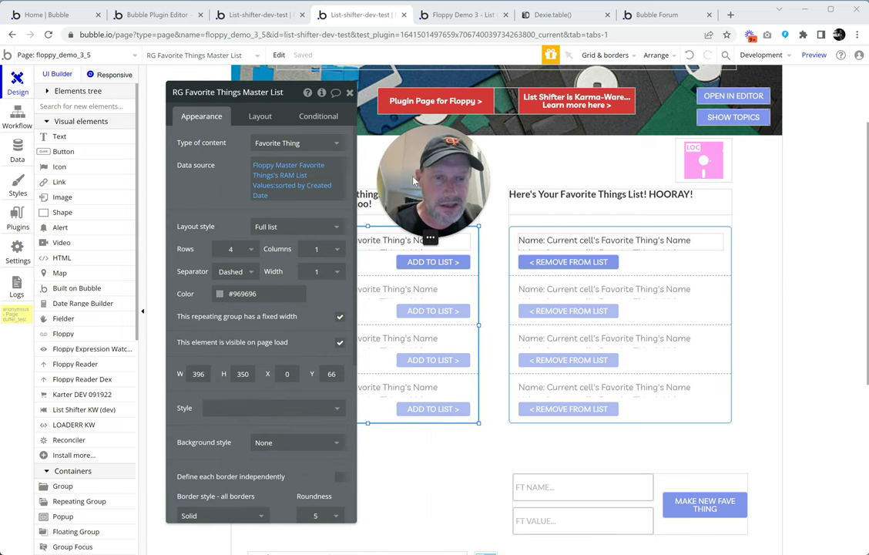
pyautogui.click(714, 166)
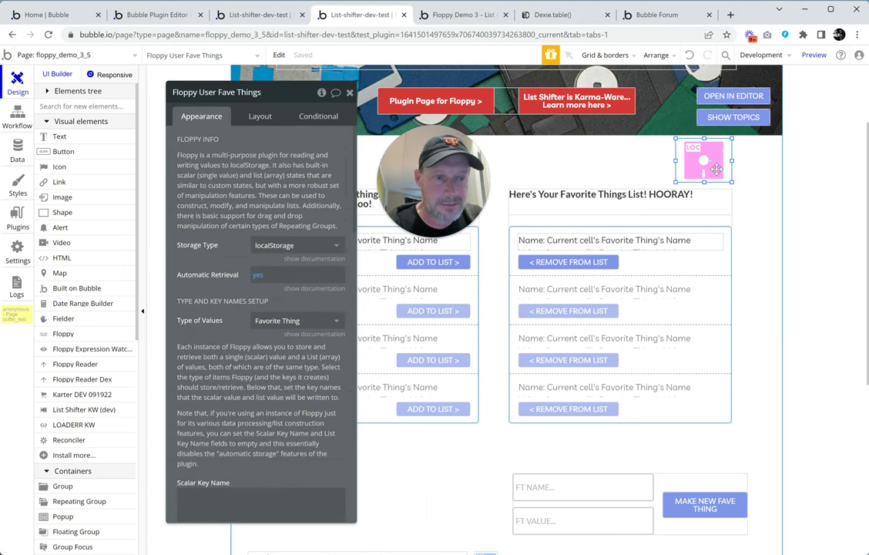
pyautogui.click(304, 245)
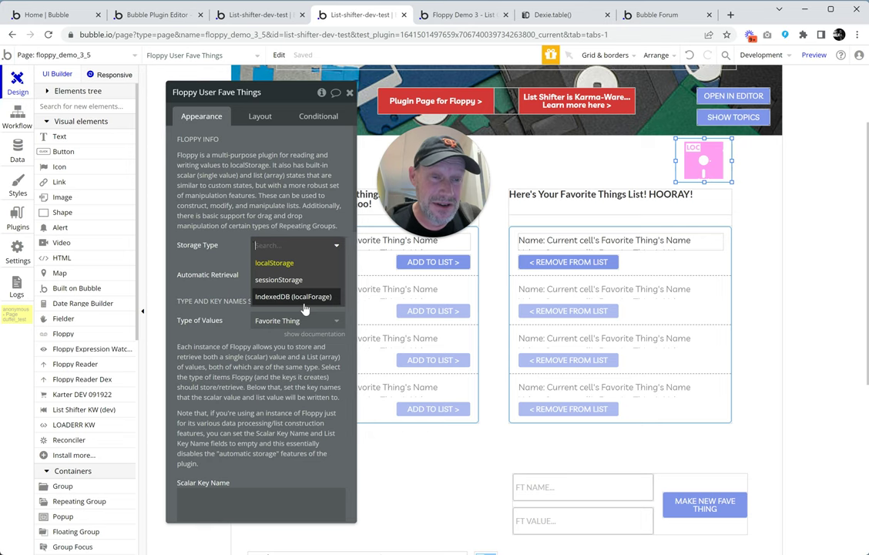
pyautogui.click(291, 265)
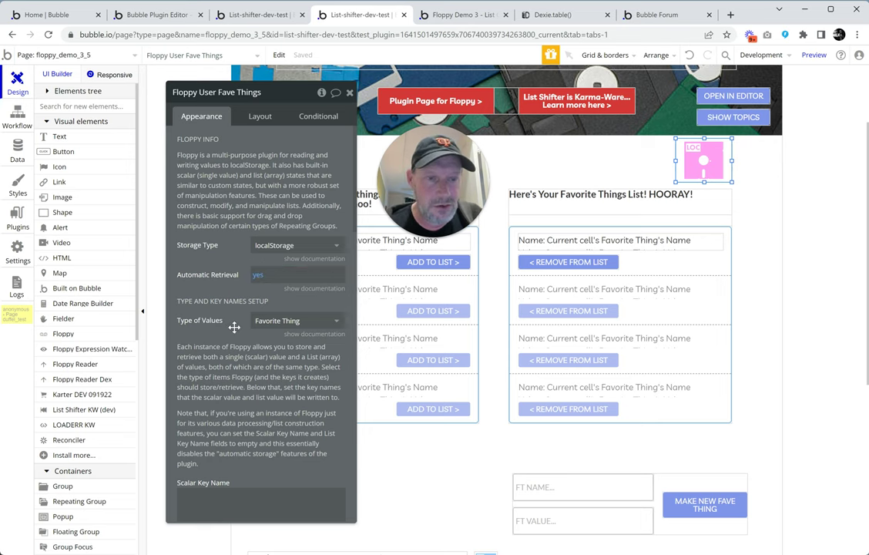
# Step: Change the List Key Name of Floppy User Fave Things to "User' Fave Things"
pyautogui.scroll(-1, 234, 326)
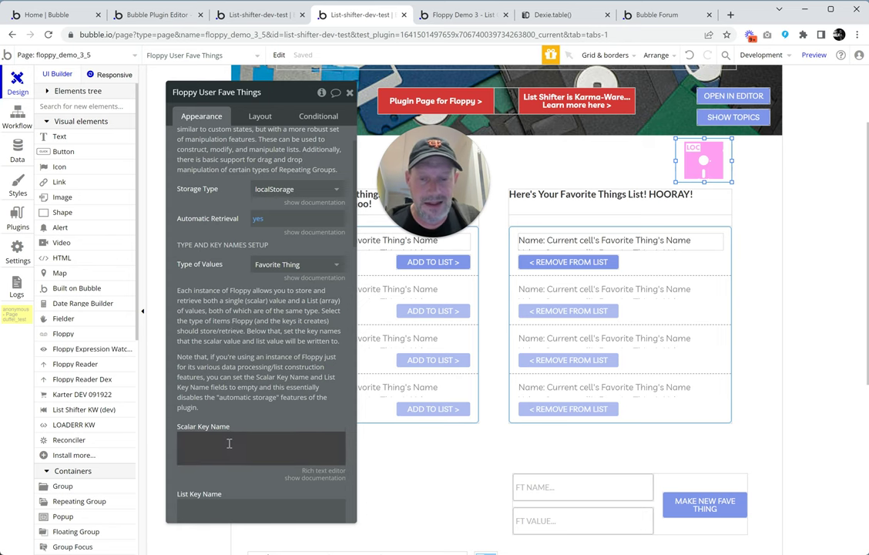
pyautogui.scroll(-2, 224, 439)
pyautogui.click(210, 396)
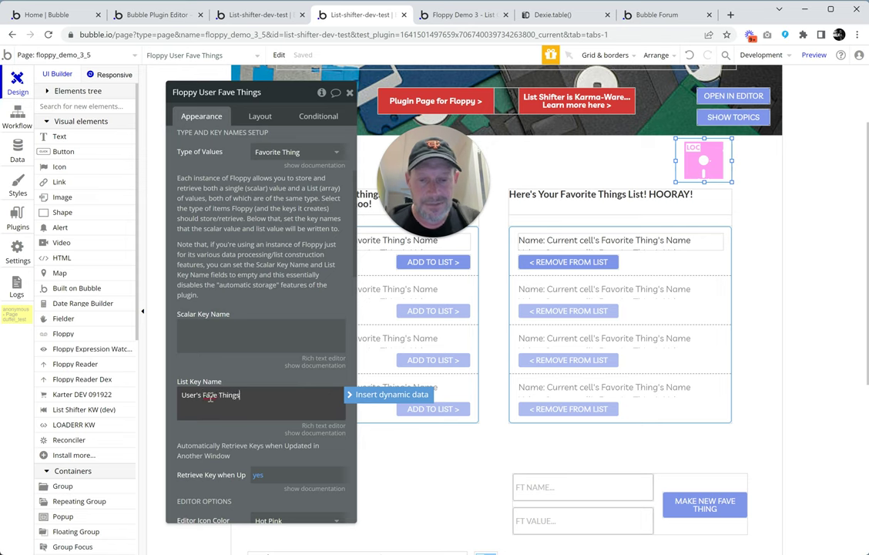
pyautogui.click(244, 380)
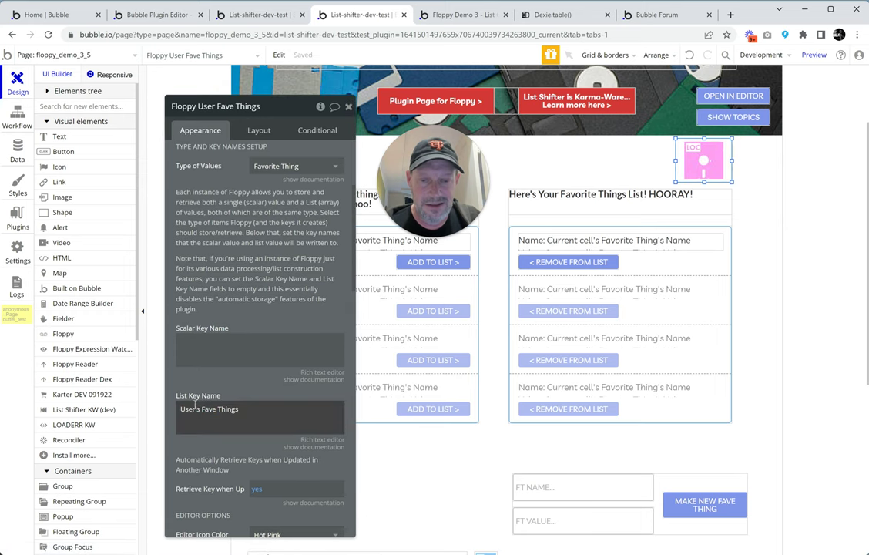
pyautogui.tripleClick(204, 409)
pyautogui.click(204, 409)
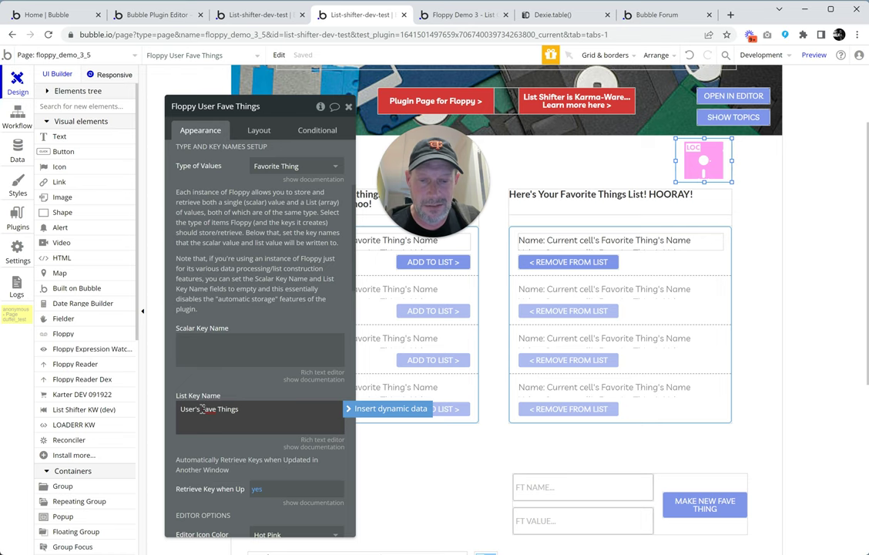
pyautogui.press('BackSpace')
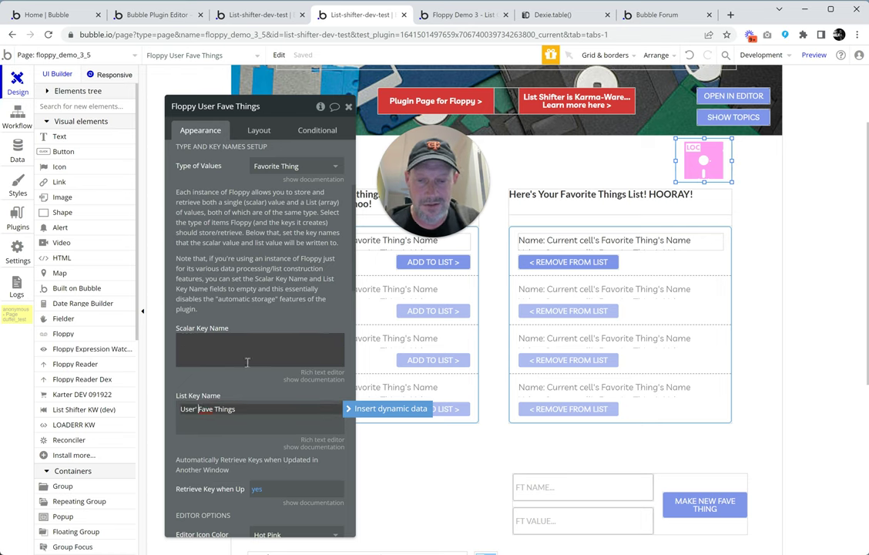
pyautogui.click(295, 285)
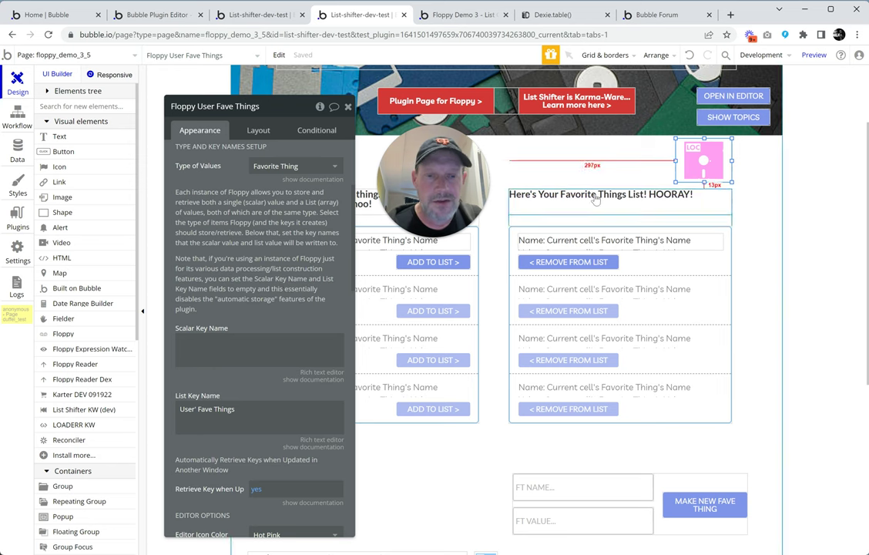
# Step: Set the Scalar Key Name of Floppy User Fave Things to "User Fave Thing"
pyautogui.scroll(-2, 302, 296)
pyautogui.scroll(4, 304, 285)
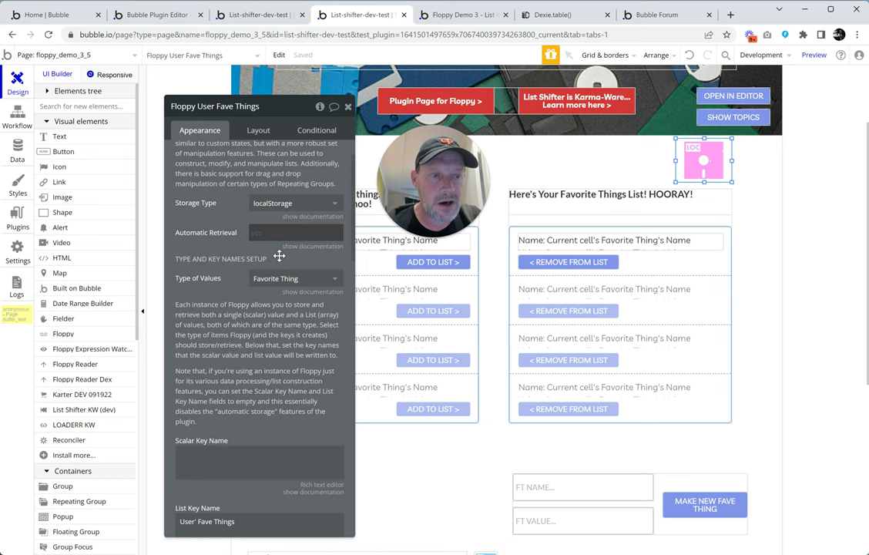
pyautogui.scroll(-3, 286, 377)
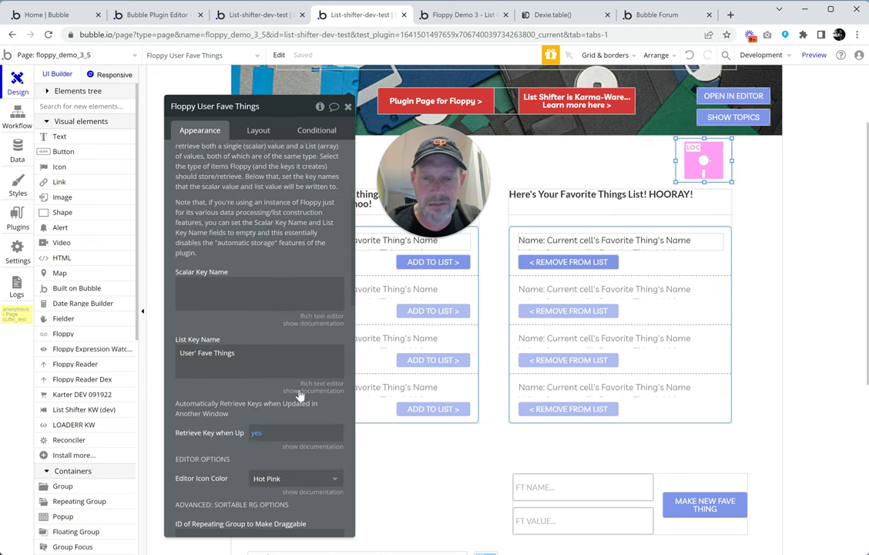
pyautogui.click(205, 287)
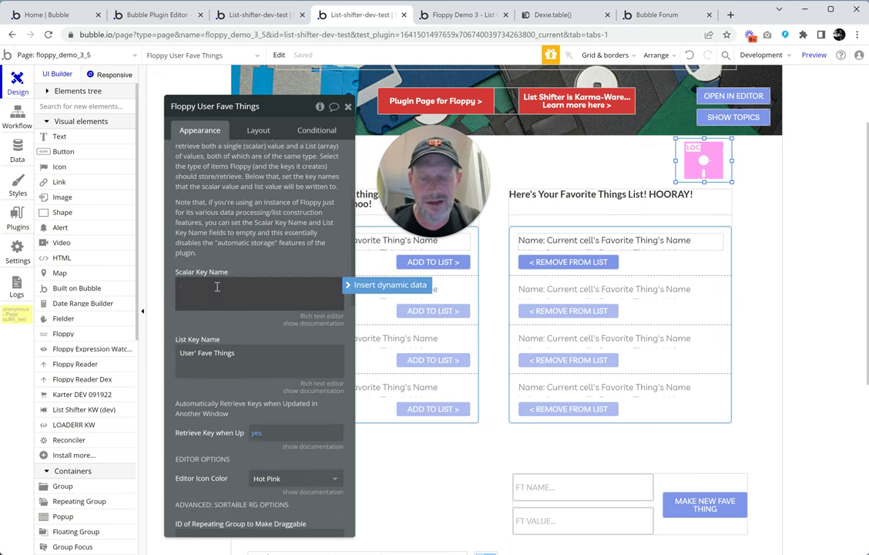
pyautogui.write('User')
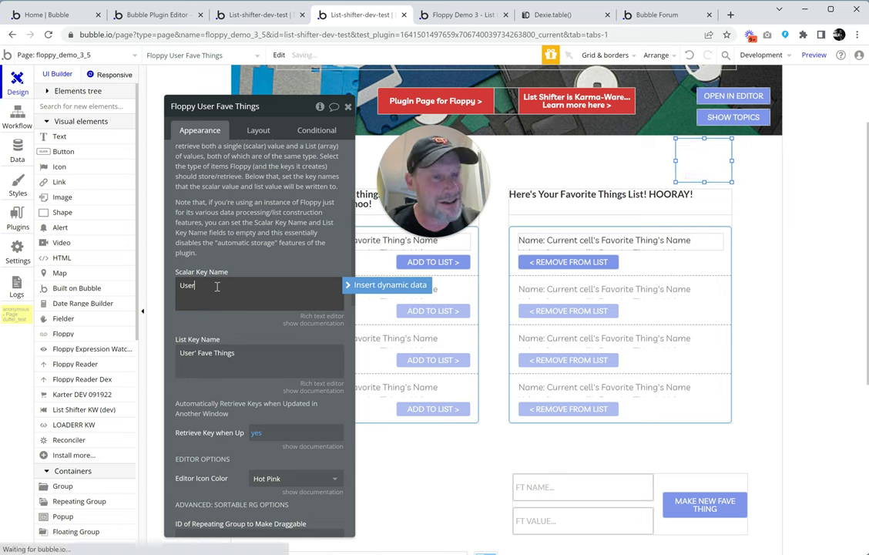
pyautogui.write(' Fave ')
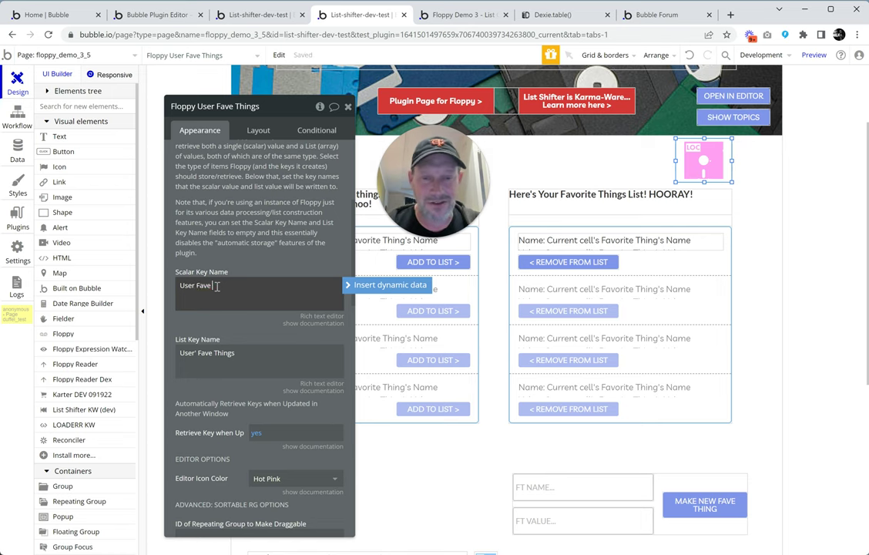
pyautogui.write('Thing')
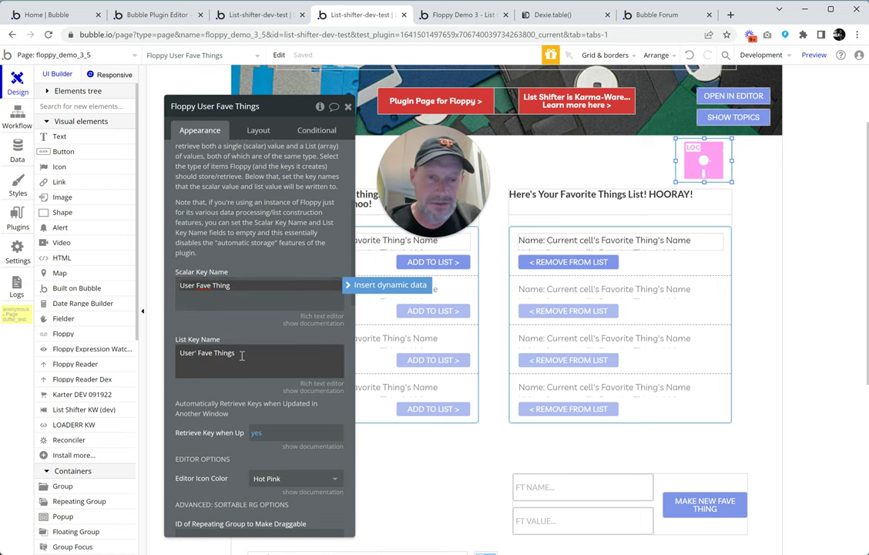
pyautogui.scroll(-3, 248, 324)
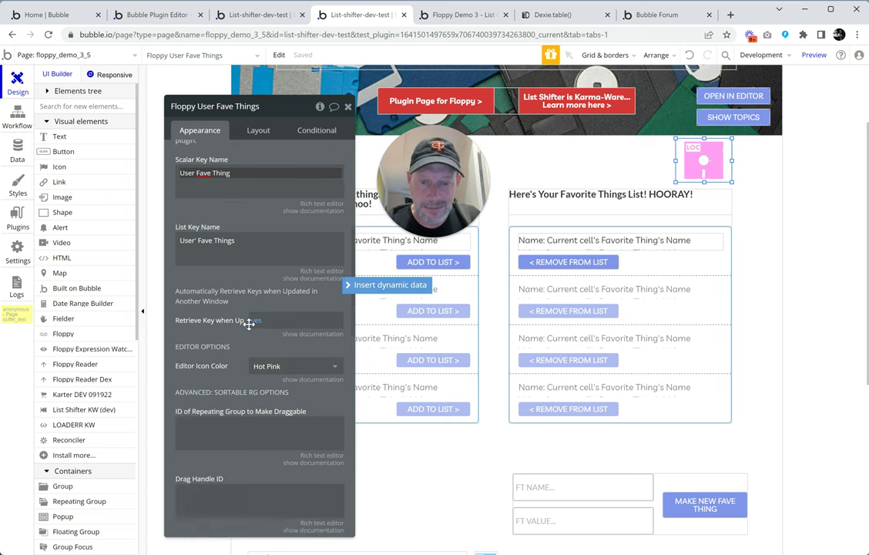
pyautogui.scroll(3, 221, 348)
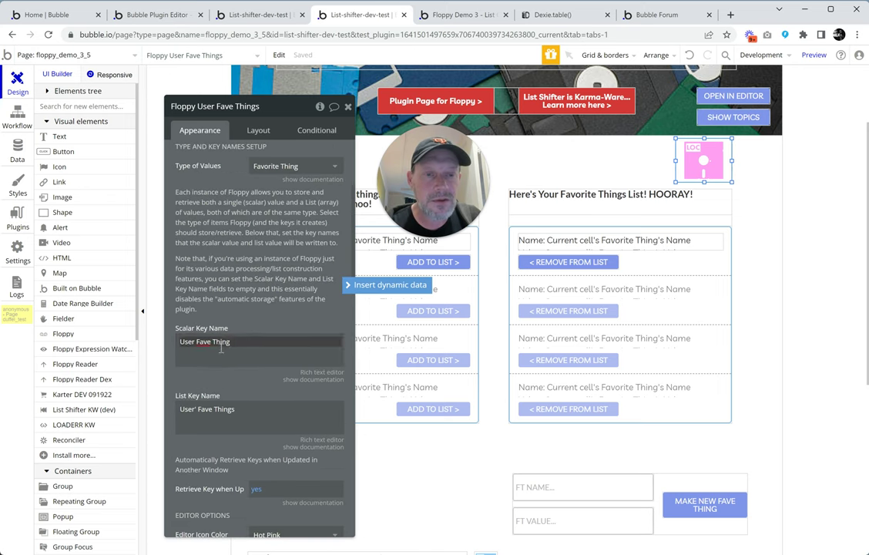
pyautogui.scroll(3, 221, 348)
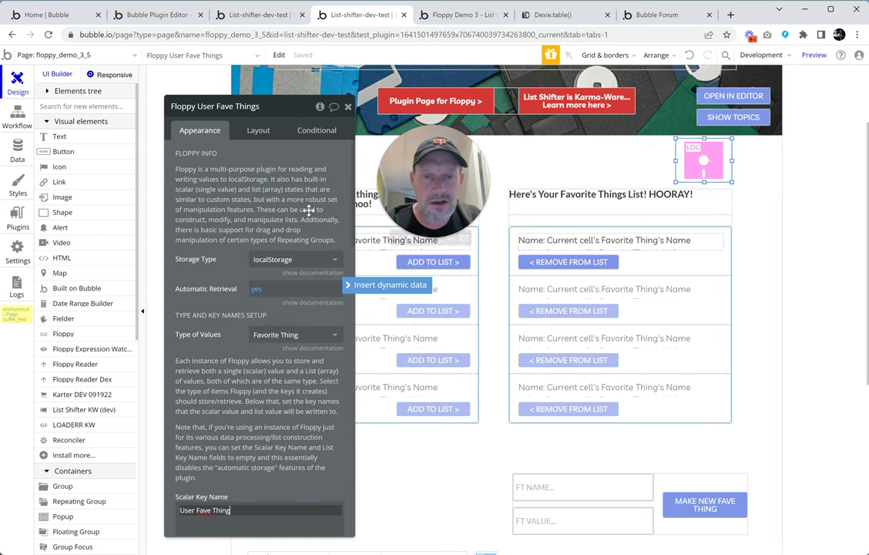
pyautogui.click(231, 14)
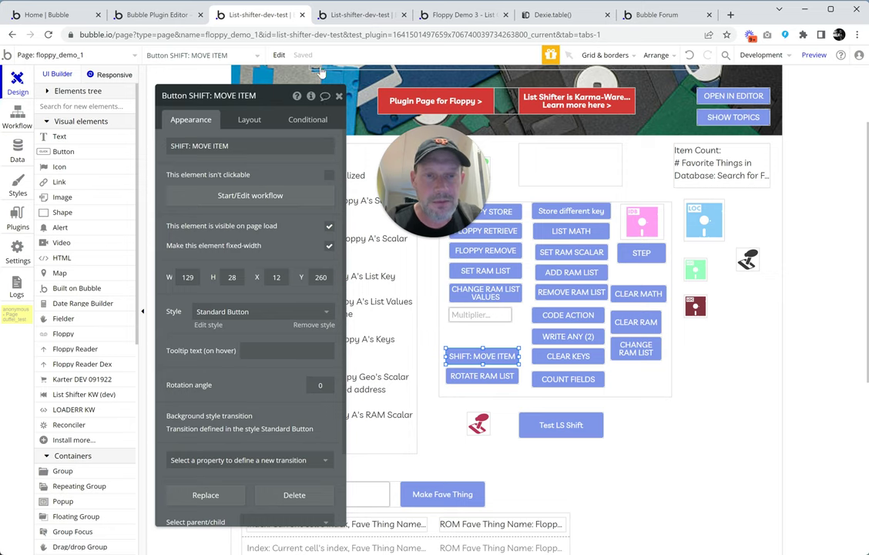
pyautogui.click(323, 15)
pyautogui.click(296, 15)
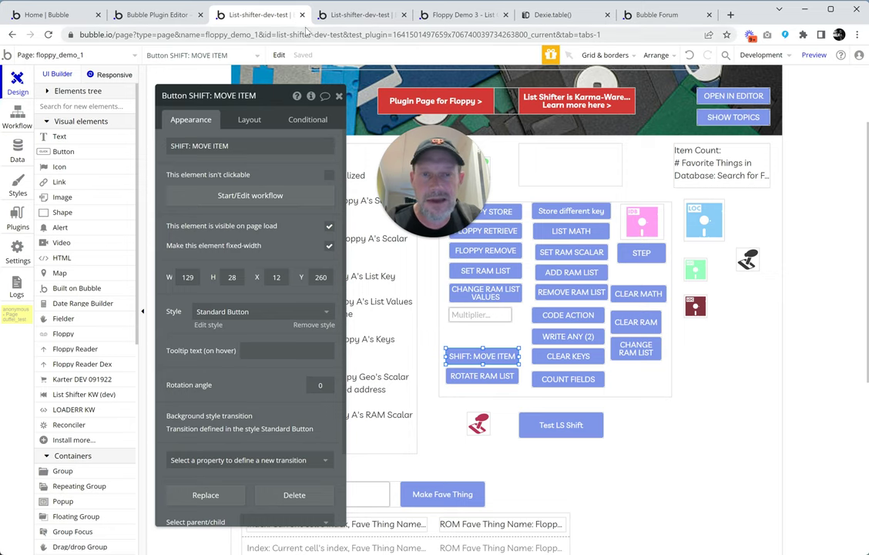
pyautogui.click(339, 14)
pyautogui.click(281, 17)
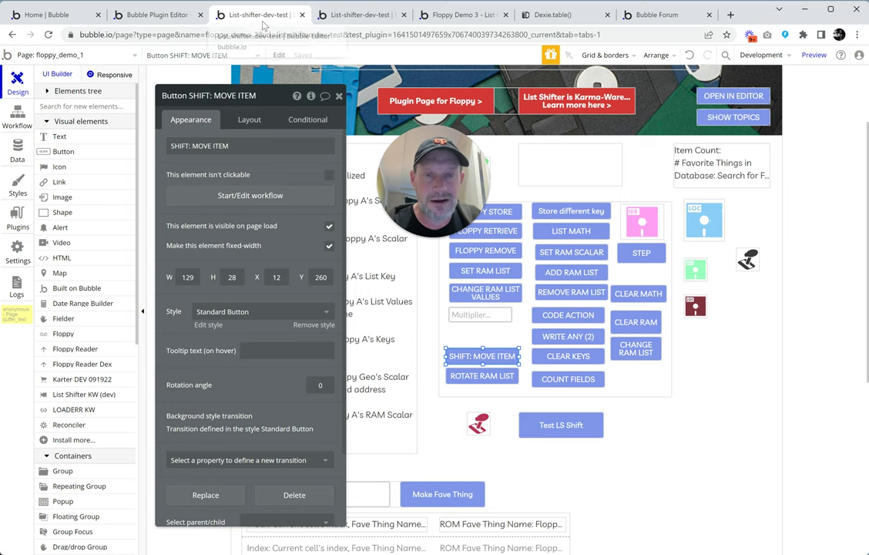
pyautogui.click(339, 14)
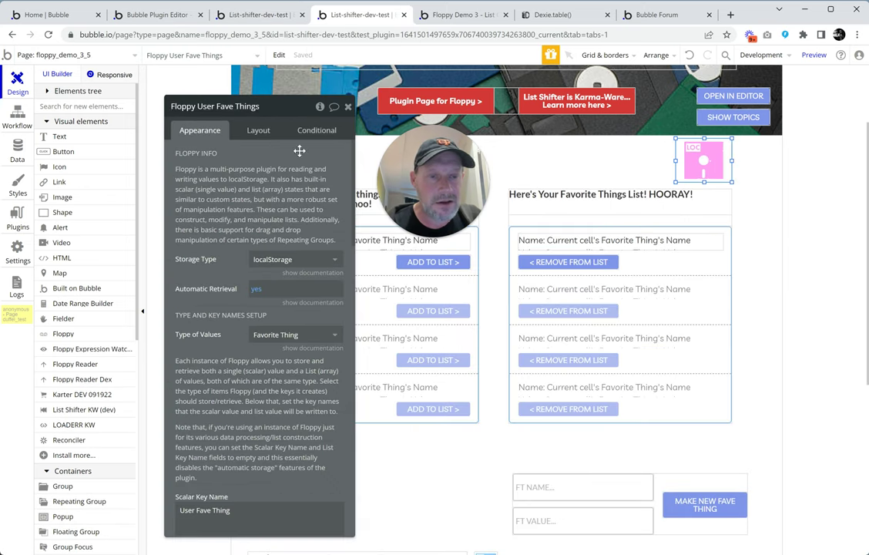
pyautogui.moveTo(311, 144); pyautogui.dragTo(319, 121)
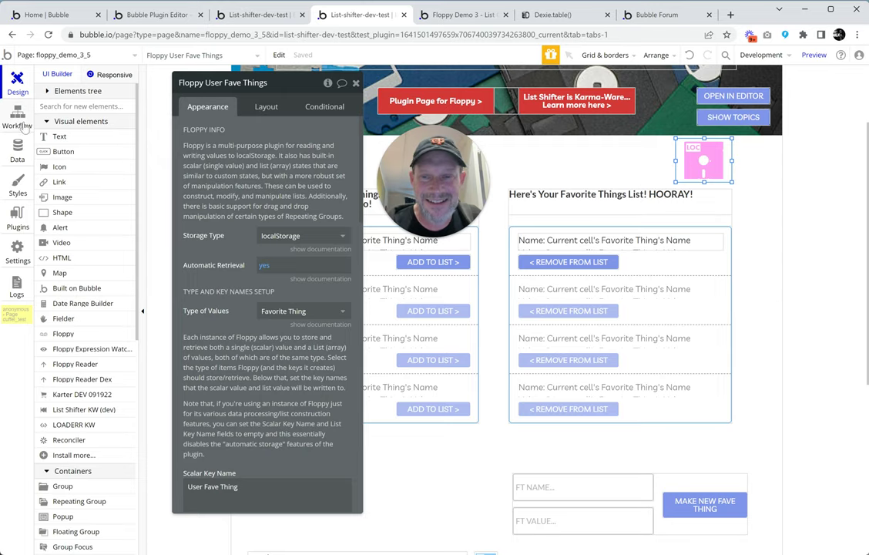
# Step: Open the page's workflows and examine the Floppy RAM list actions behind the REMOVE FROM LIST and ADD TO LIST buttons
pyautogui.click(19, 120)
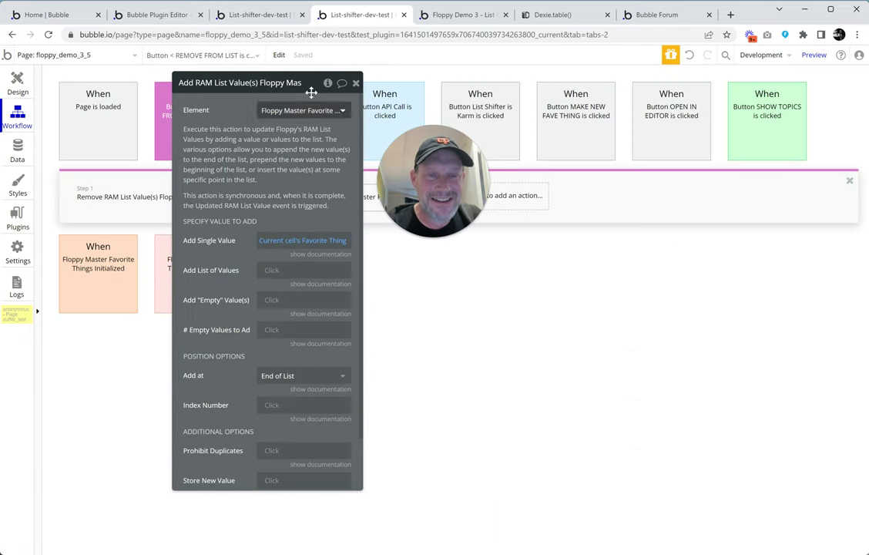
pyautogui.moveTo(312, 92); pyautogui.dragTo(712, 111)
pyautogui.moveTo(435, 188); pyautogui.dragTo(426, 323)
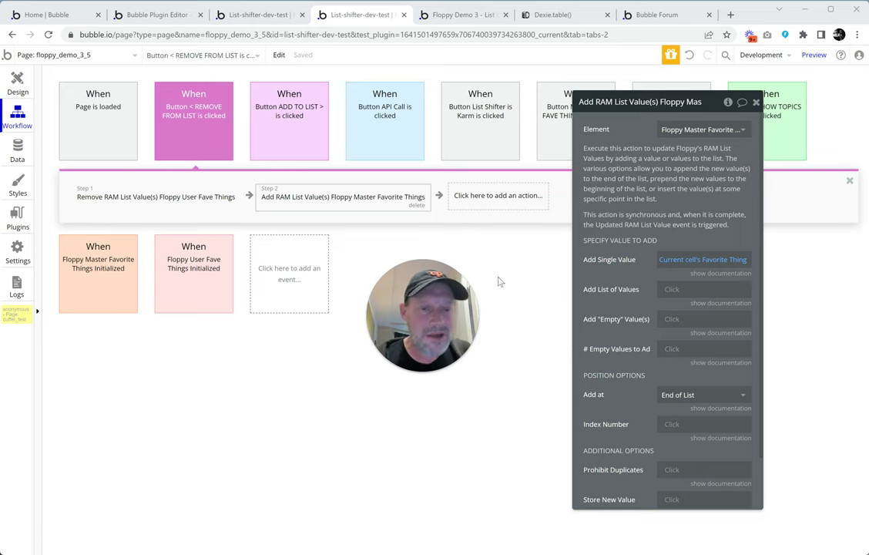
pyautogui.click(161, 207)
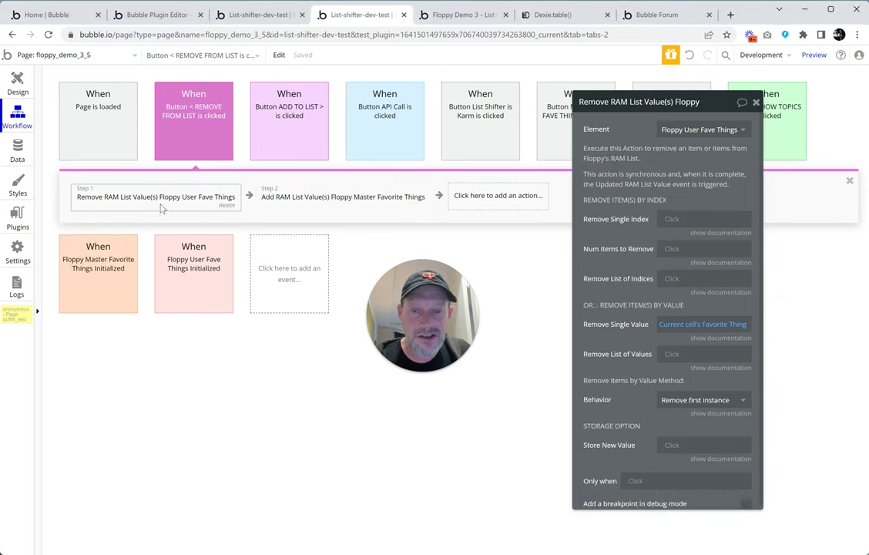
pyautogui.click(293, 135)
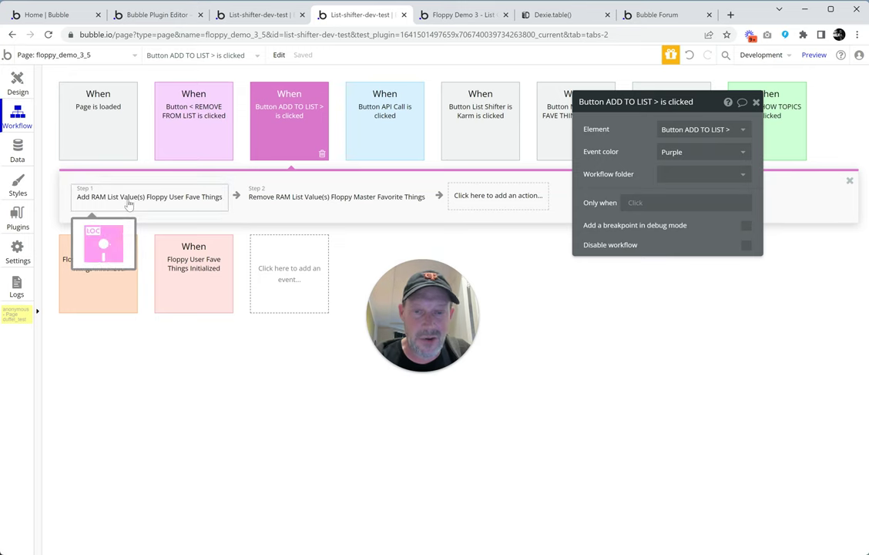
pyautogui.click(168, 201)
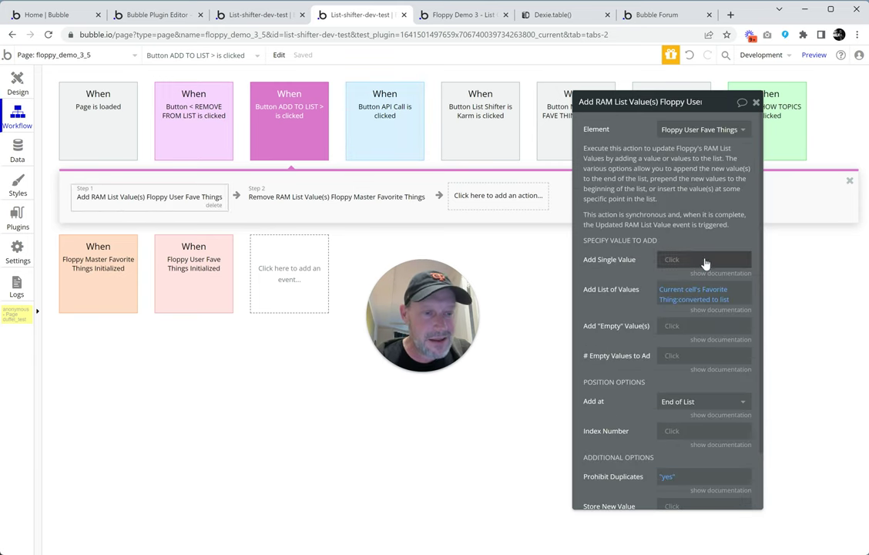